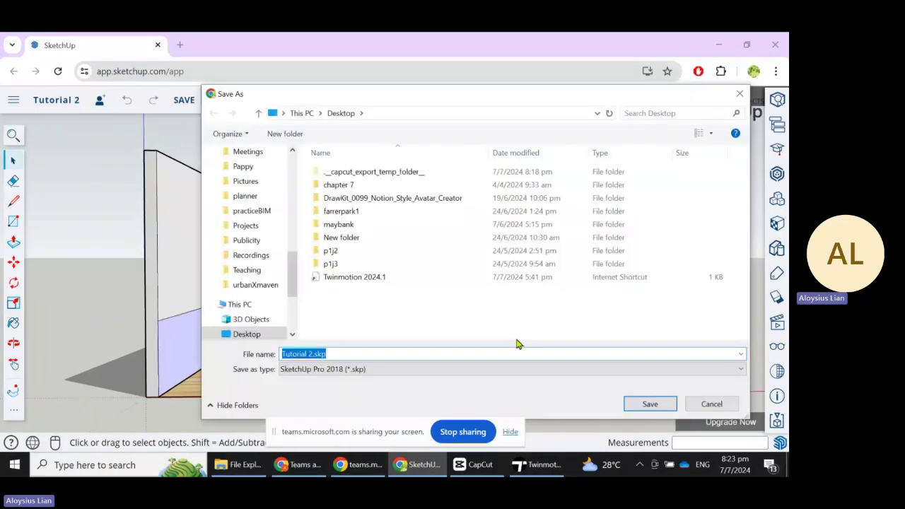
Step: Save the model to the Desktop as Tutorial 2.skp in SketchUp Pro 2018 format and switch to Twinmotion
{"action": "left_click", "coordinate": [640, 405]}
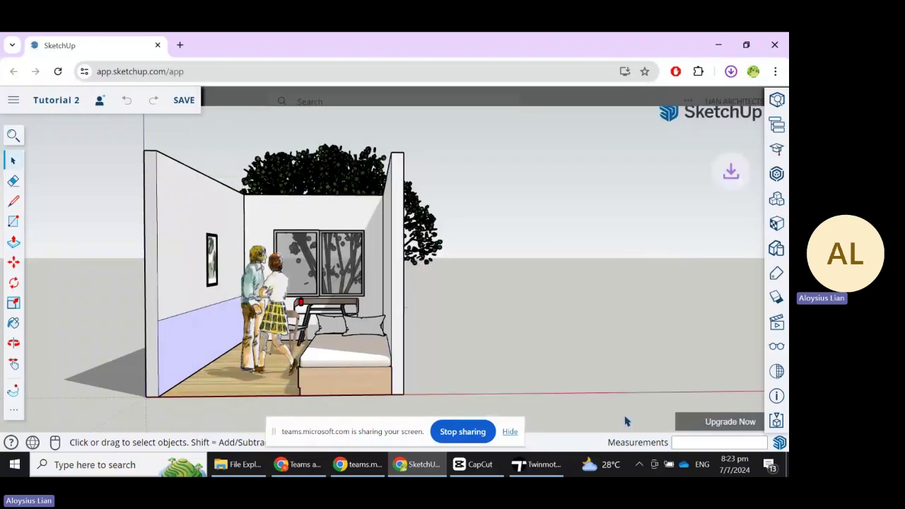
{"action": "left_click", "coordinate": [536, 464]}
{"action": "left_click", "coordinate": [538, 291]}
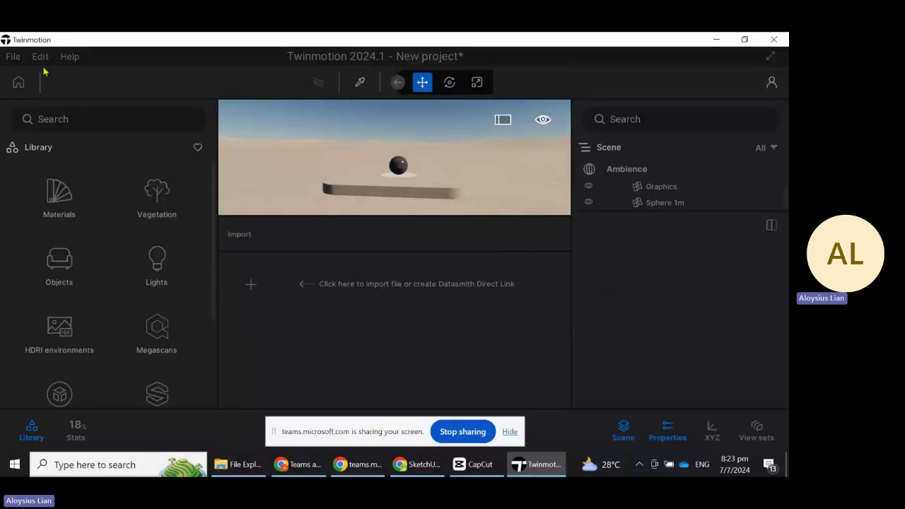
Step: Start a geometry import and choose Tutorial 2.skp from the Desktop as the source file
{"action": "left_click", "coordinate": [12, 56]}
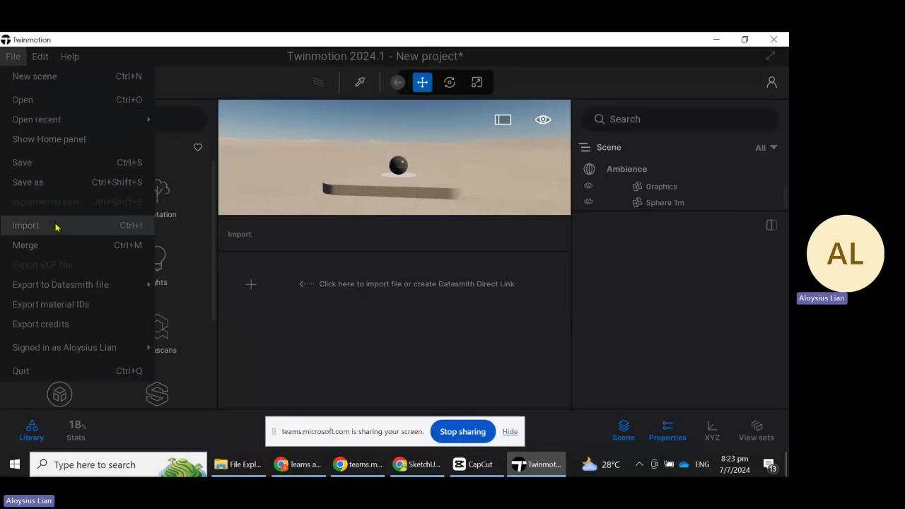
{"action": "left_click", "coordinate": [367, 332]}
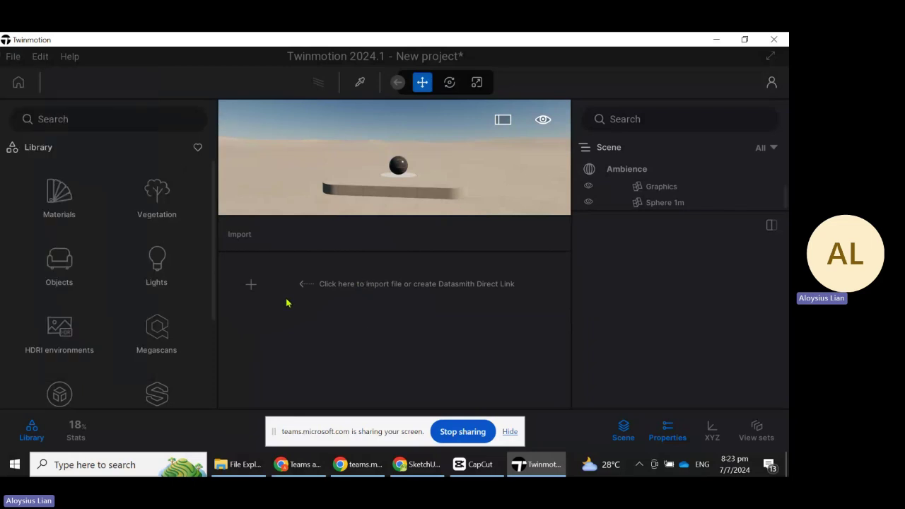
{"action": "left_click", "coordinate": [250, 282]}
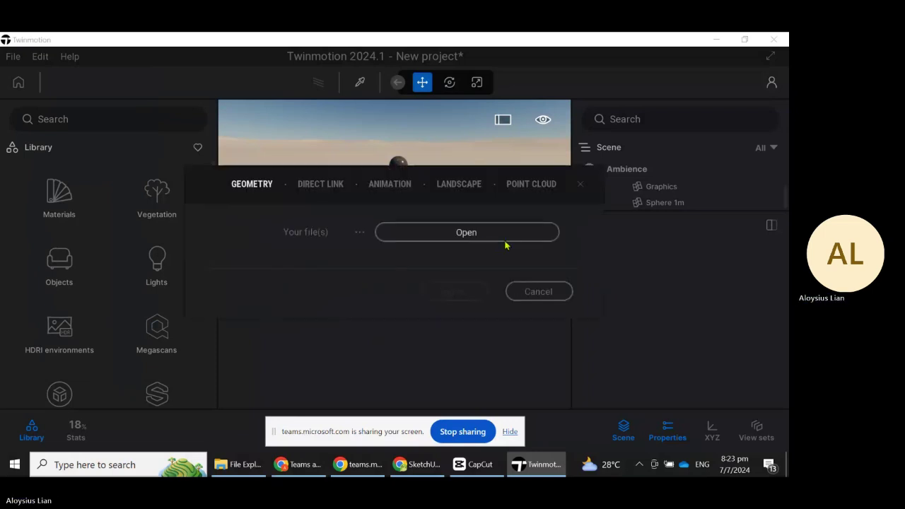
{"action": "left_click", "coordinate": [466, 239]}
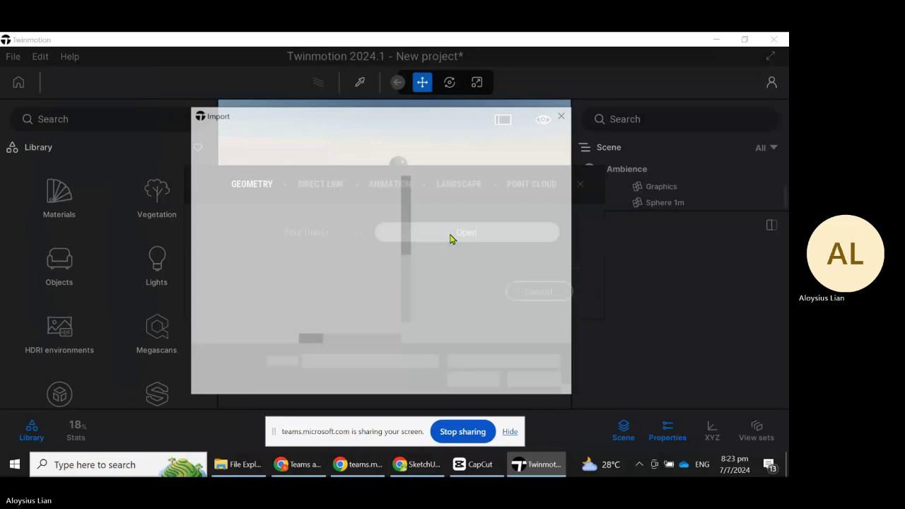
{"action": "left_click", "coordinate": [226, 197]}
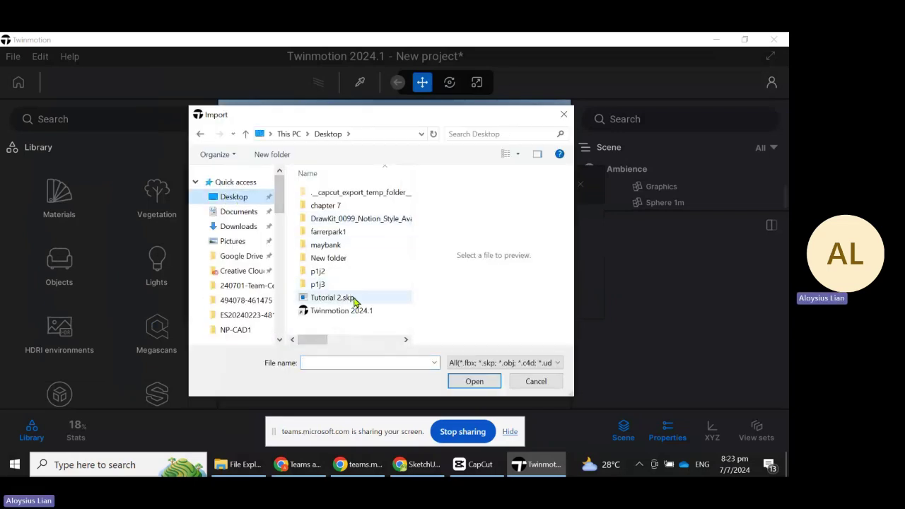
{"action": "left_click", "coordinate": [353, 300]}
{"action": "left_click", "coordinate": [484, 384]}
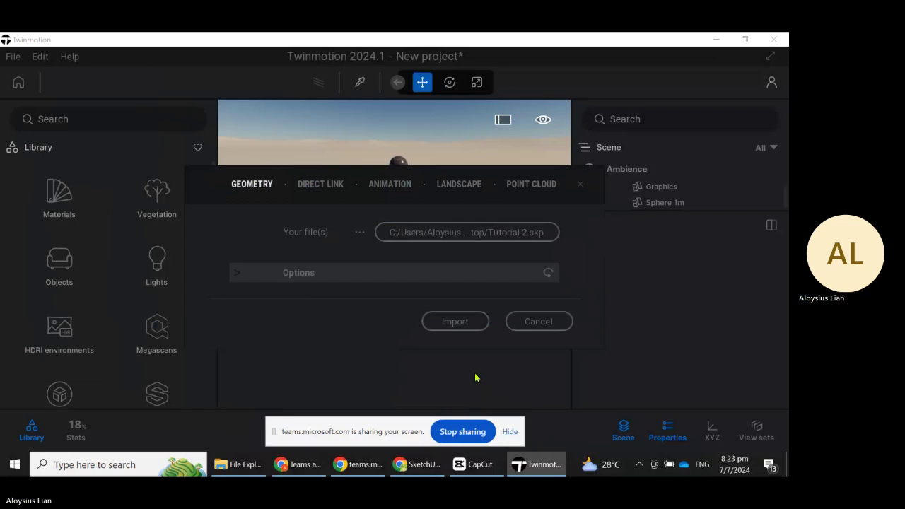
Step: Review the geometry import options and import the chosen file into the project
{"action": "left_click", "coordinate": [463, 324]}
{"action": "left_click", "coordinate": [240, 273]}
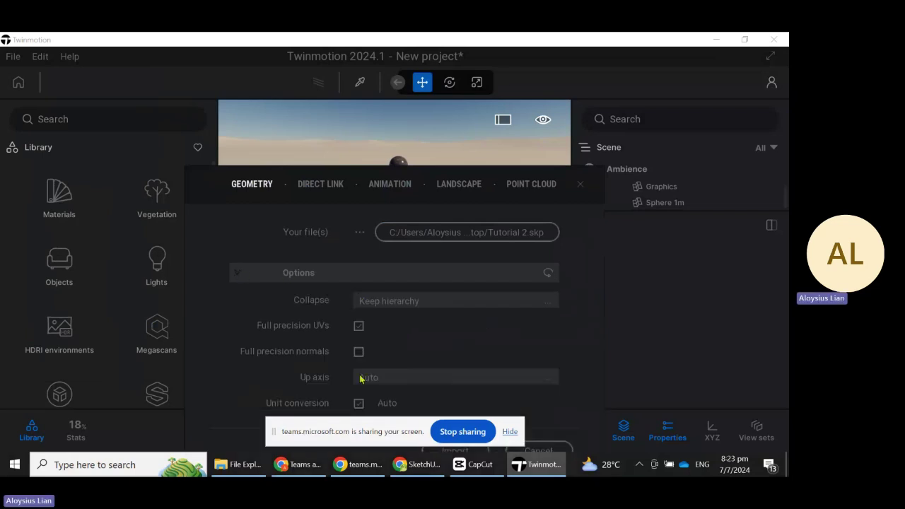
{"action": "left_click", "coordinate": [237, 276]}
{"action": "left_click", "coordinate": [456, 322]}
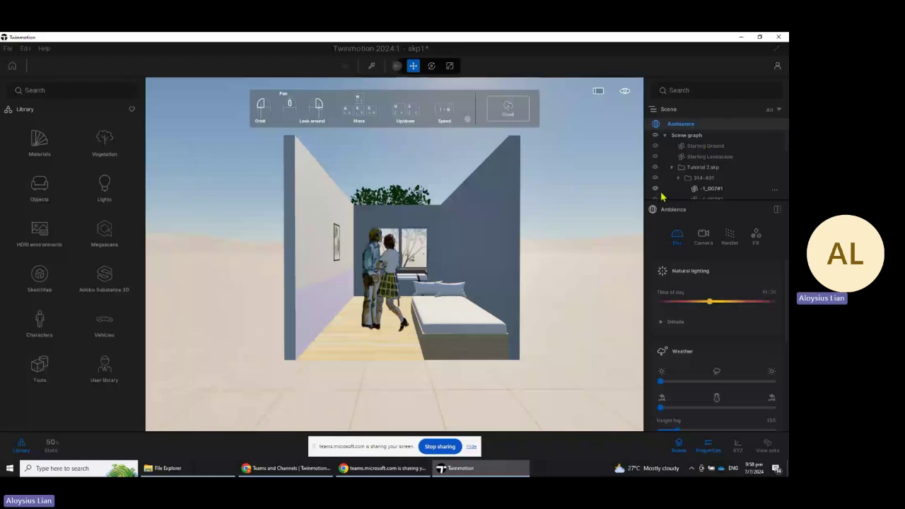
Step: Toggle the visibility of the imported Tutorial 2.skp folder and of the whole scene graph
{"action": "left_click", "coordinate": [701, 168]}
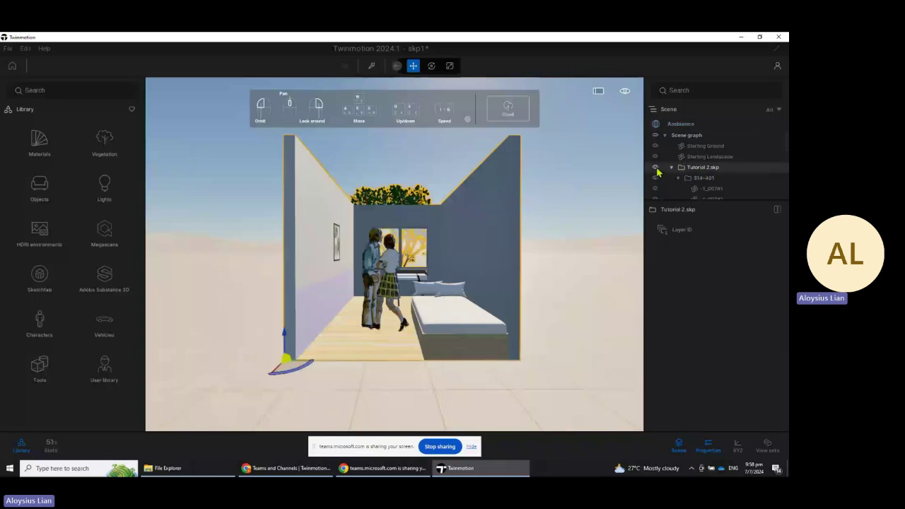
{"action": "left_click", "coordinate": [654, 168]}
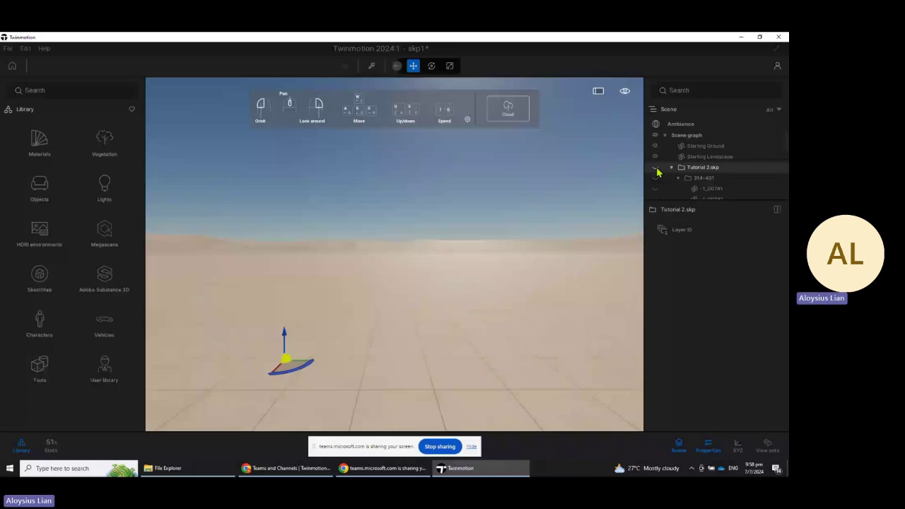
{"action": "left_click", "coordinate": [654, 135]}
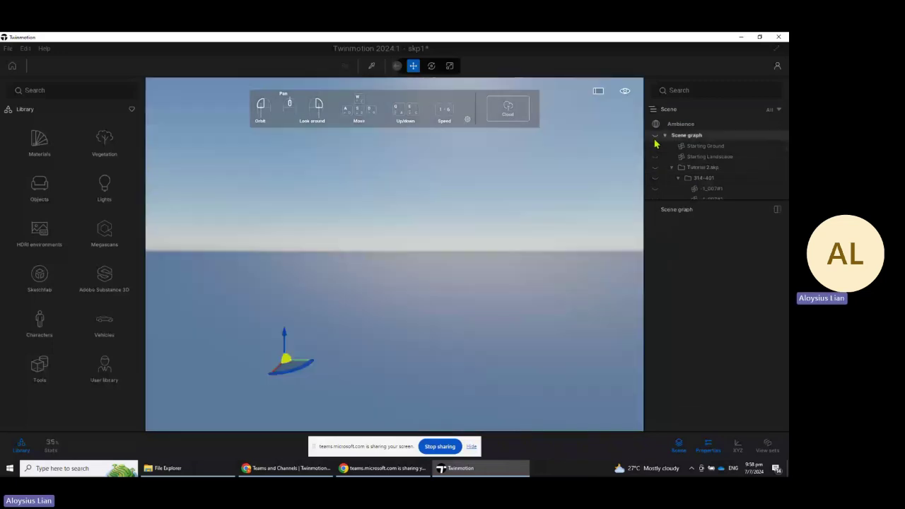
Step: Delete the Starting Ground and Starting Landscape from the scene graph
{"action": "left_click", "coordinate": [655, 146]}
{"action": "left_click", "coordinate": [655, 157]}
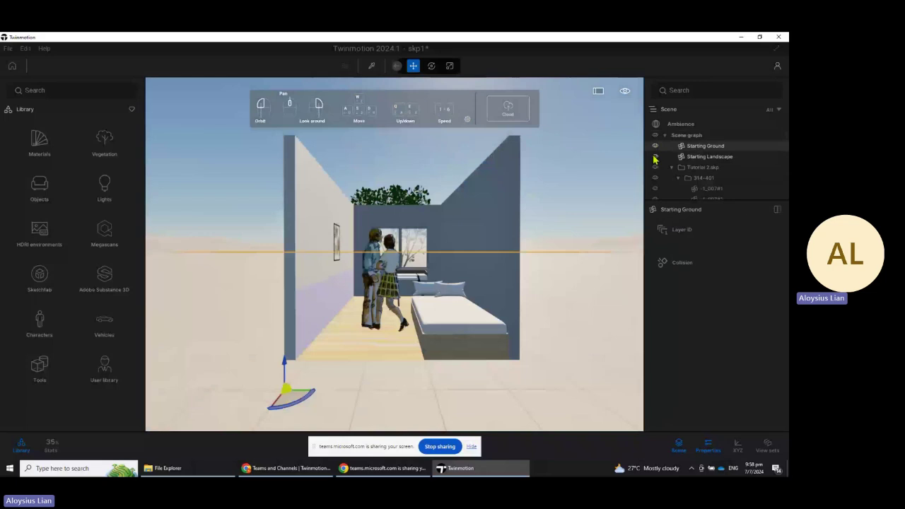
{"action": "left_click", "coordinate": [715, 157], "text": "ctrl"}
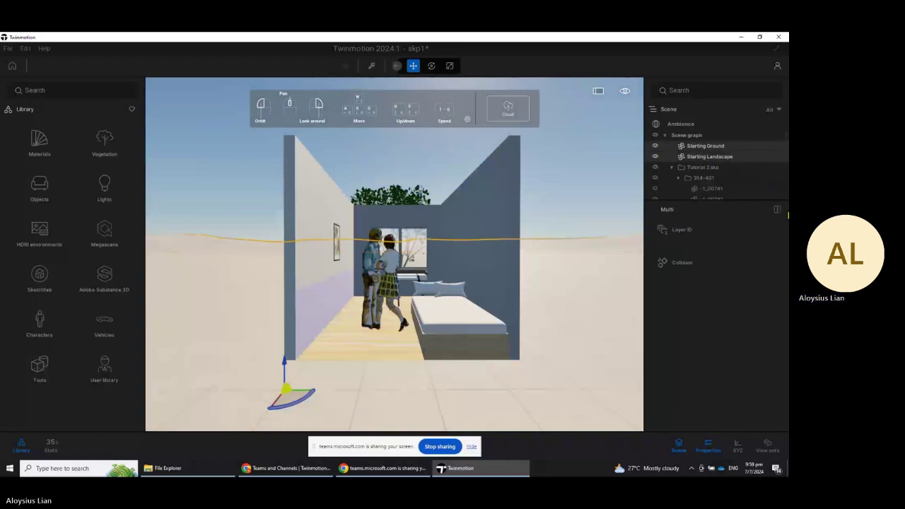
{"action": "key", "text": "Delete"}
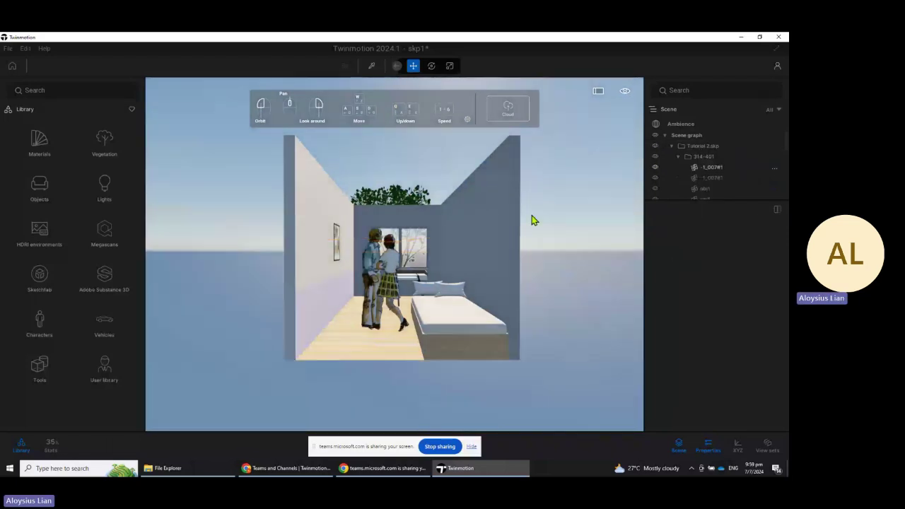
Step: Collapse the first three subfolders of Tutorial 2.skp in the scene graph and toggle the second one's visibility off and on
{"action": "left_click", "coordinate": [677, 156]}
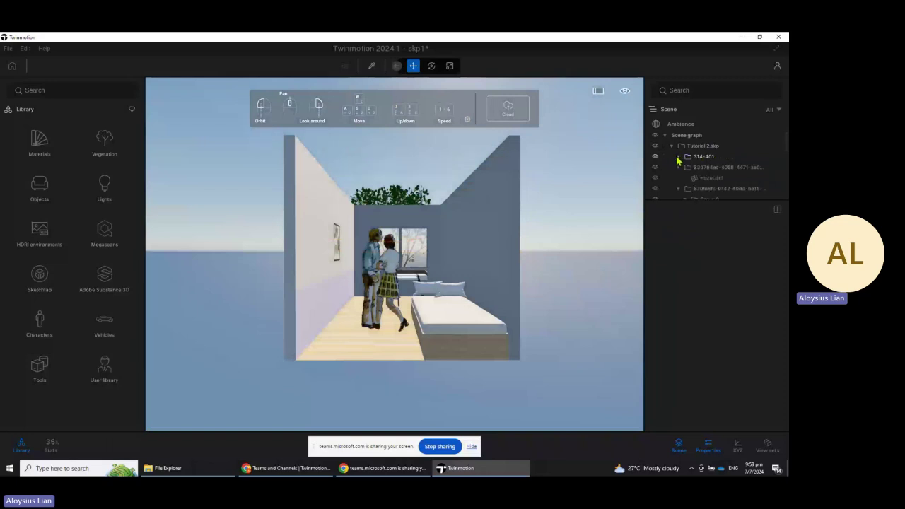
{"action": "left_click", "coordinate": [677, 166]}
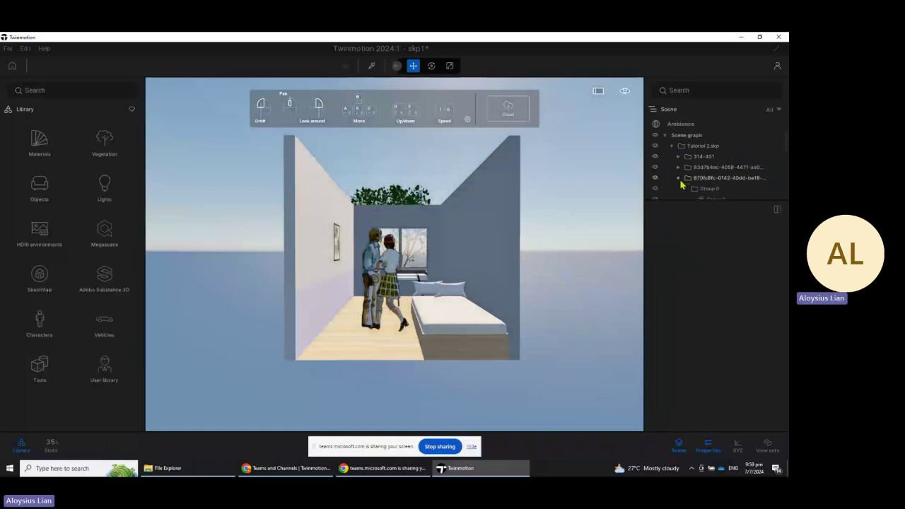
{"action": "left_click", "coordinate": [678, 177]}
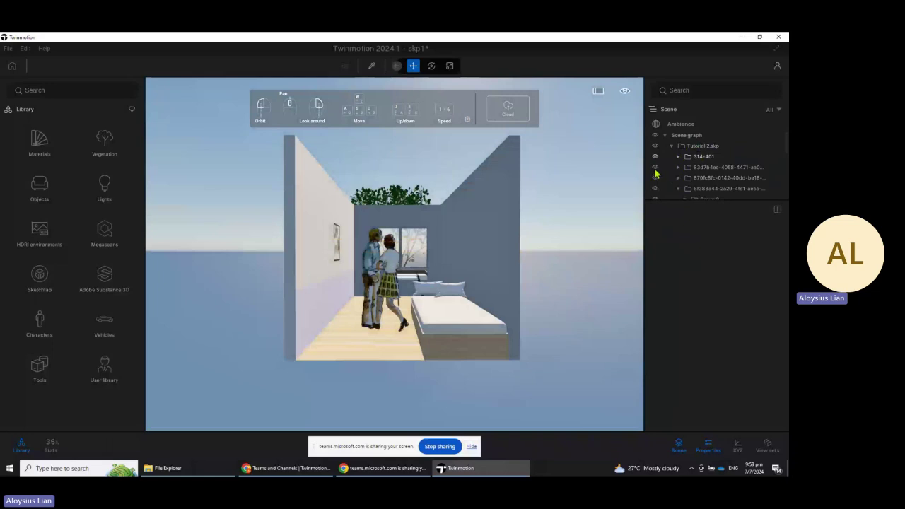
{"action": "left_click", "coordinate": [655, 168]}
{"action": "left_click", "coordinate": [655, 168]}
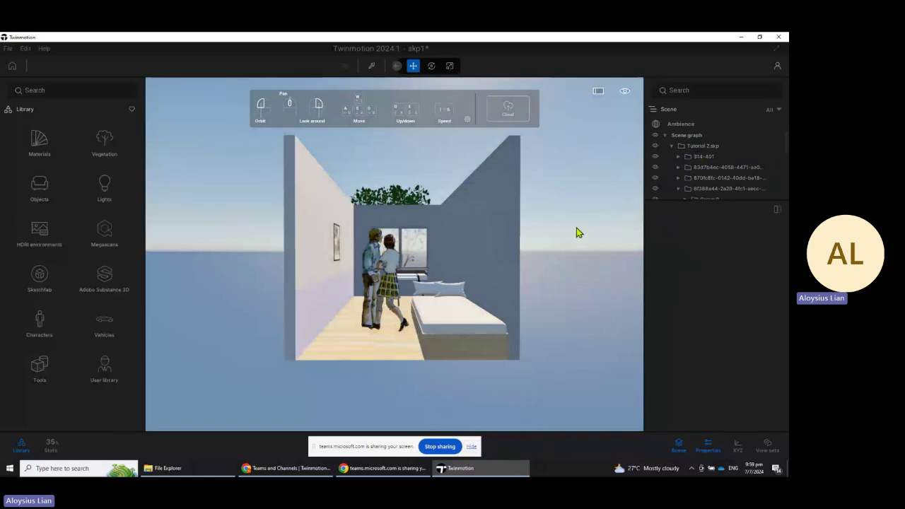
{"action": "scroll", "coordinate": [575, 229], "scroll_direction": "up", "scroll_amount": 2}
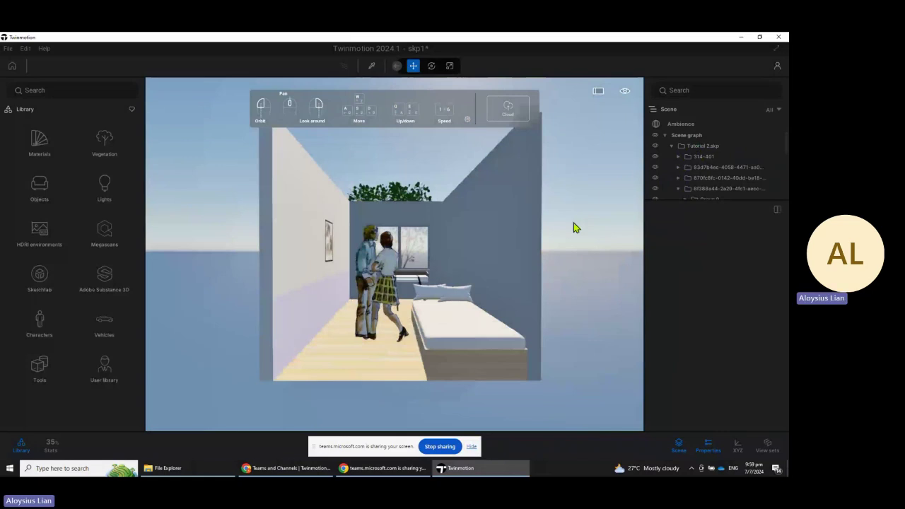
{"action": "scroll", "coordinate": [573, 227], "scroll_direction": "up", "scroll_amount": 2}
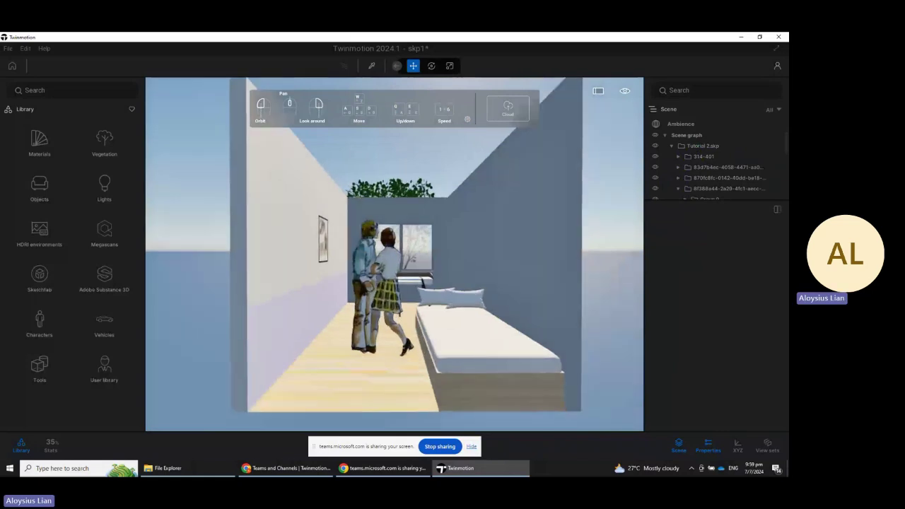
{"action": "scroll", "coordinate": [588, 271], "scroll_direction": "up", "scroll_amount": 2}
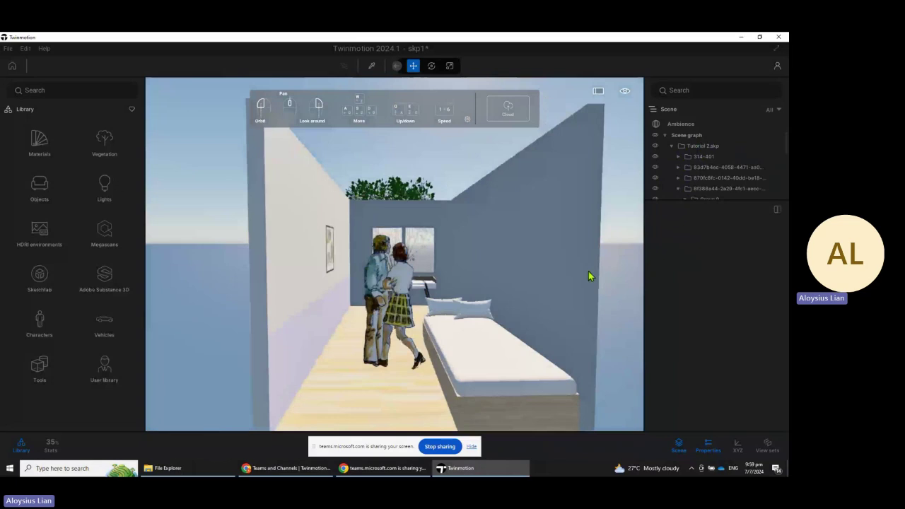
{"action": "scroll", "coordinate": [452, 269], "scroll_direction": "down", "scroll_amount": 3}
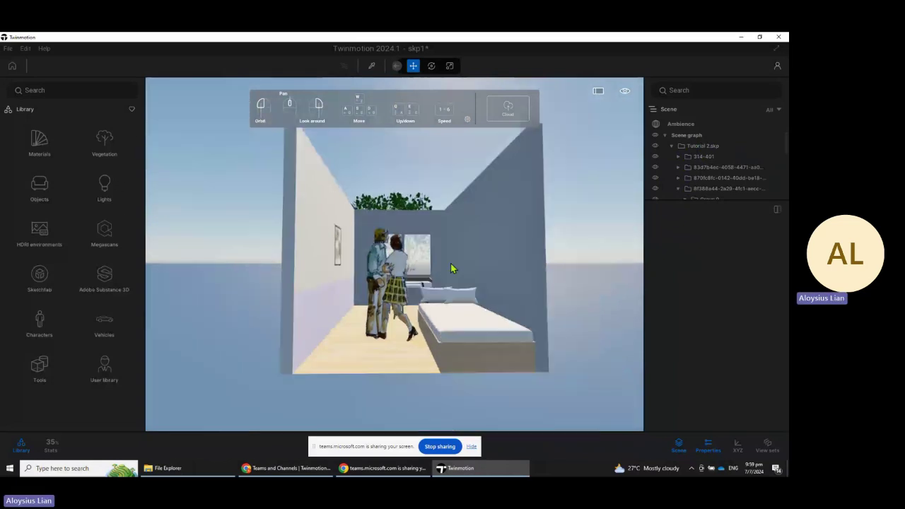
{"action": "scroll", "coordinate": [451, 266], "scroll_direction": "up", "scroll_amount": 1}
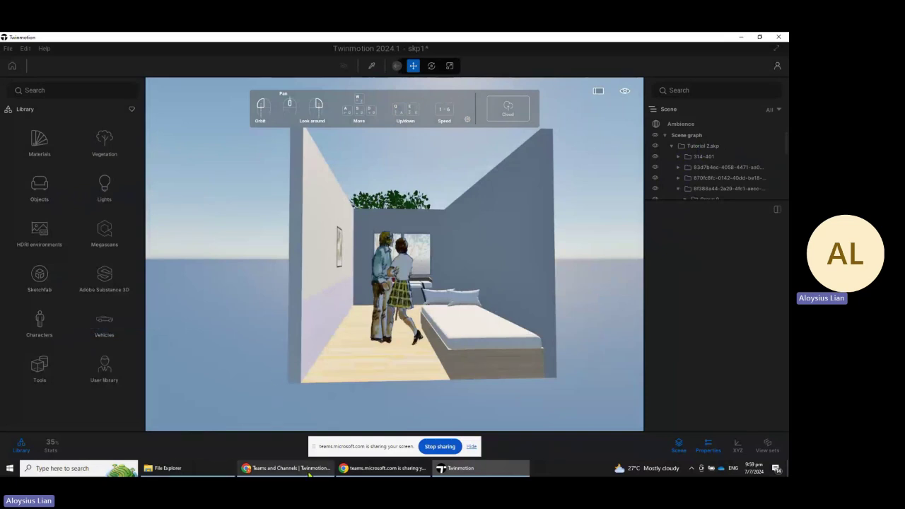
Step: Browse the library's material categories and open the Concrete materials
{"action": "left_click", "coordinate": [43, 136]}
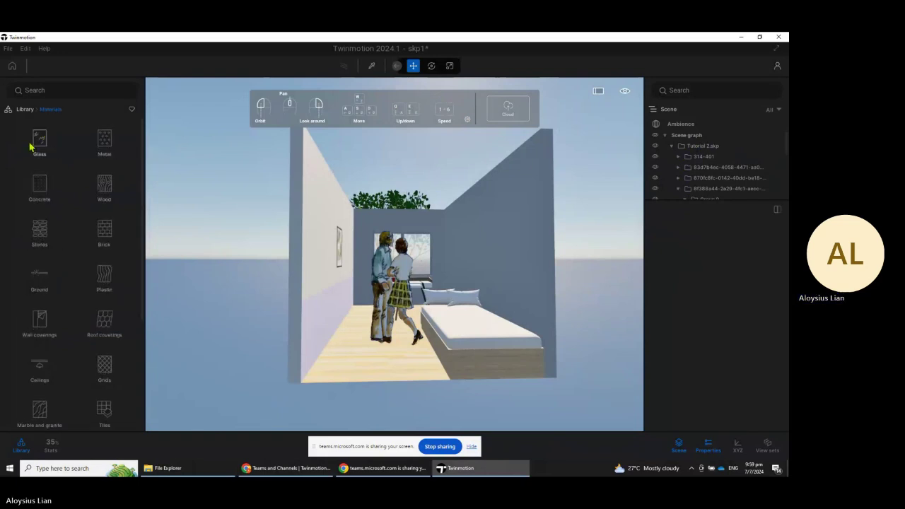
{"action": "scroll", "coordinate": [97, 234], "scroll_direction": "down", "scroll_amount": 2}
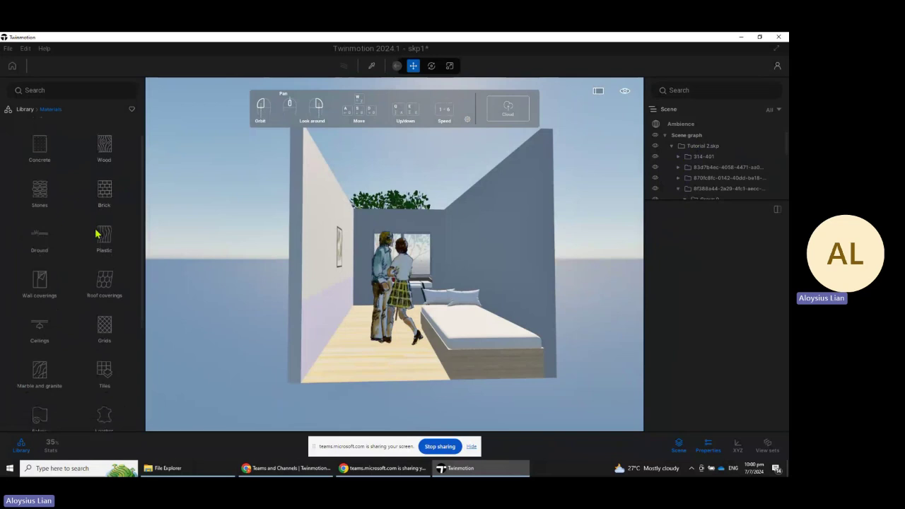
{"action": "scroll", "coordinate": [97, 229], "scroll_direction": "up", "scroll_amount": 1}
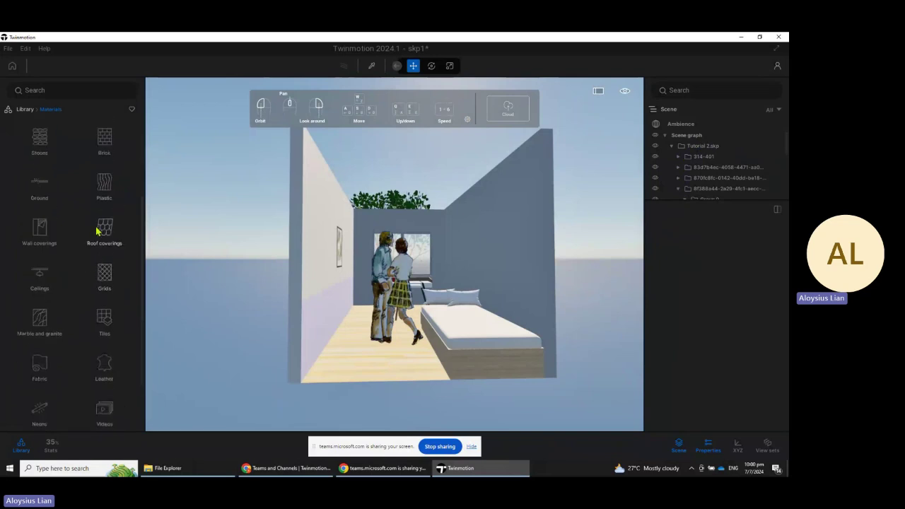
{"action": "scroll", "coordinate": [94, 219], "scroll_direction": "up", "scroll_amount": 2}
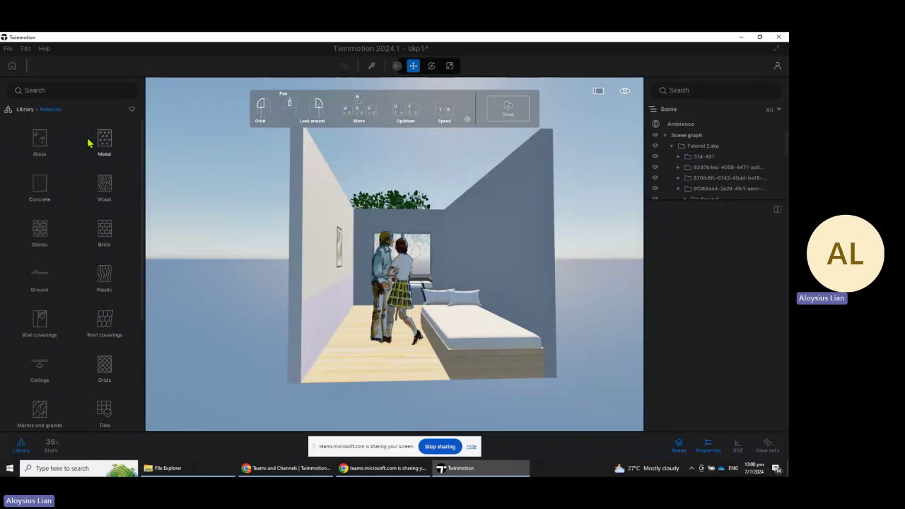
{"action": "left_click", "coordinate": [40, 184]}
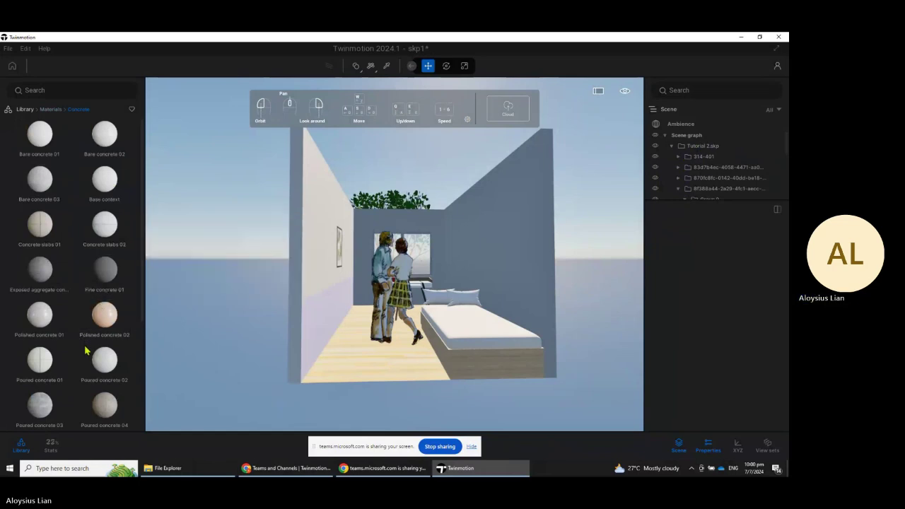
Step: Apply the Bare concrete 03 material to the wall beside the bed and show that material's properties
{"action": "mouse_move", "coordinate": [43, 179]}
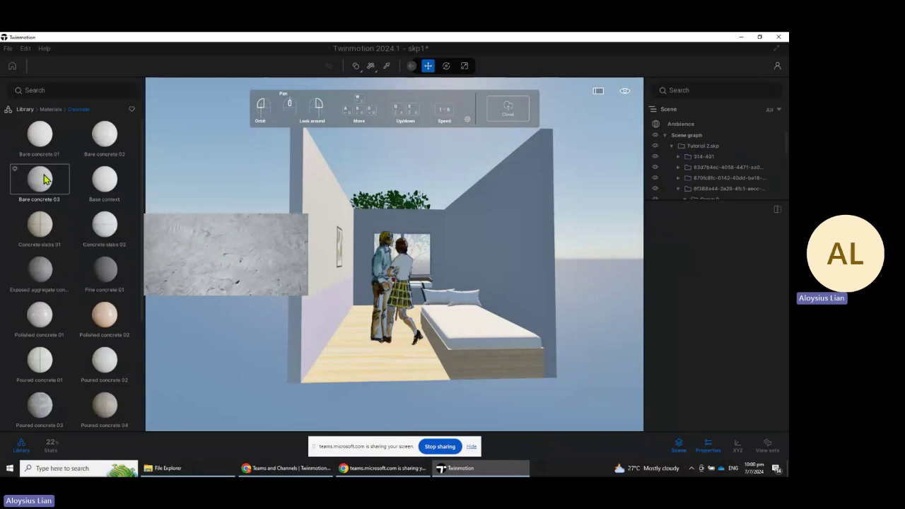
{"action": "left_click_drag", "start_coordinate": [44, 175], "coordinate": [417, 233]}
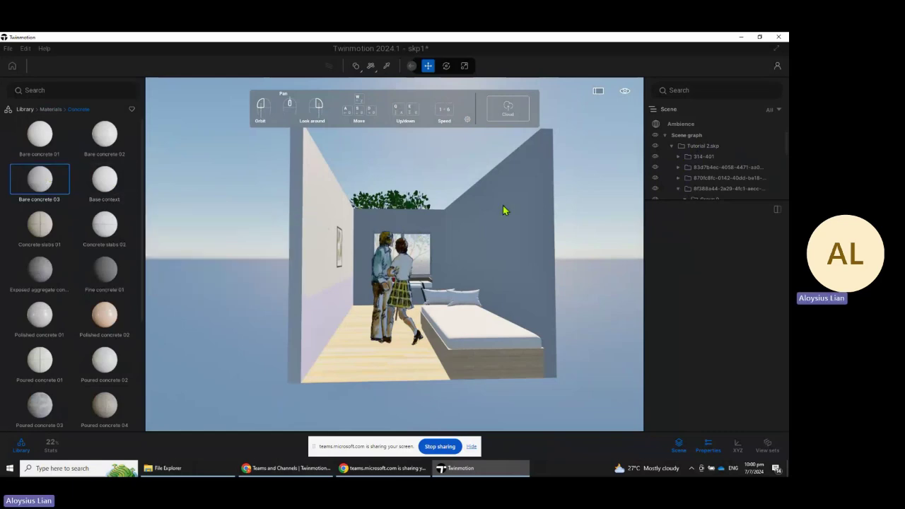
{"action": "mouse_move", "coordinate": [6, 173]}
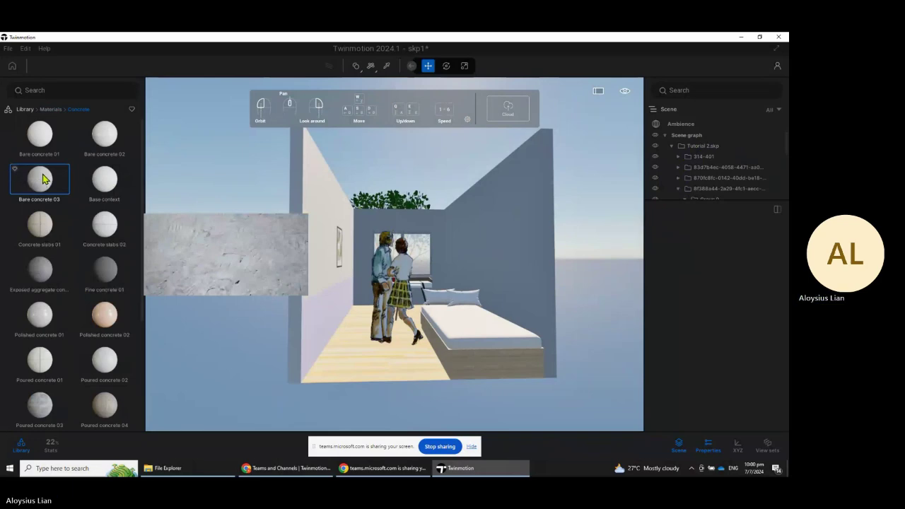
{"action": "left_click_drag", "start_coordinate": [315, 226], "coordinate": [502, 214]}
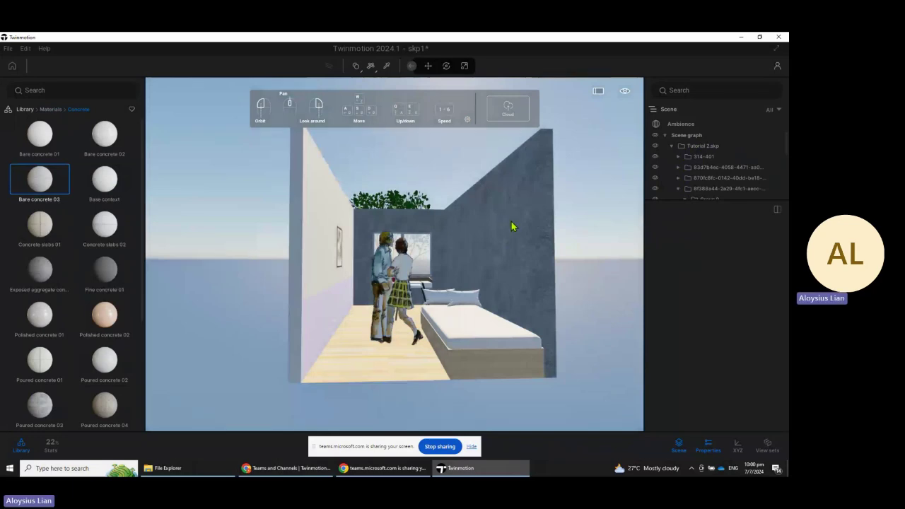
{"action": "left_click", "coordinate": [513, 227]}
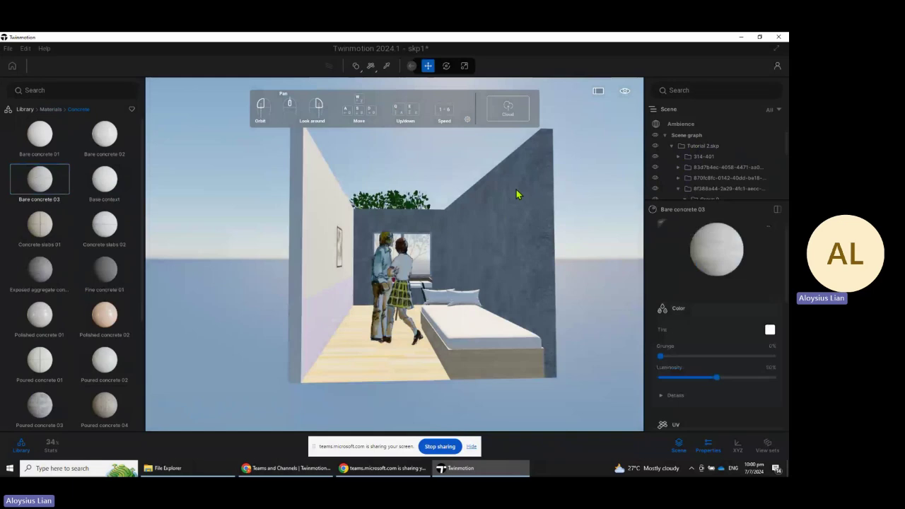
Step: Examine the concrete texture on the wall beside the bed up close
{"action": "scroll", "coordinate": [523, 193], "scroll_direction": "up", "scroll_amount": 3}
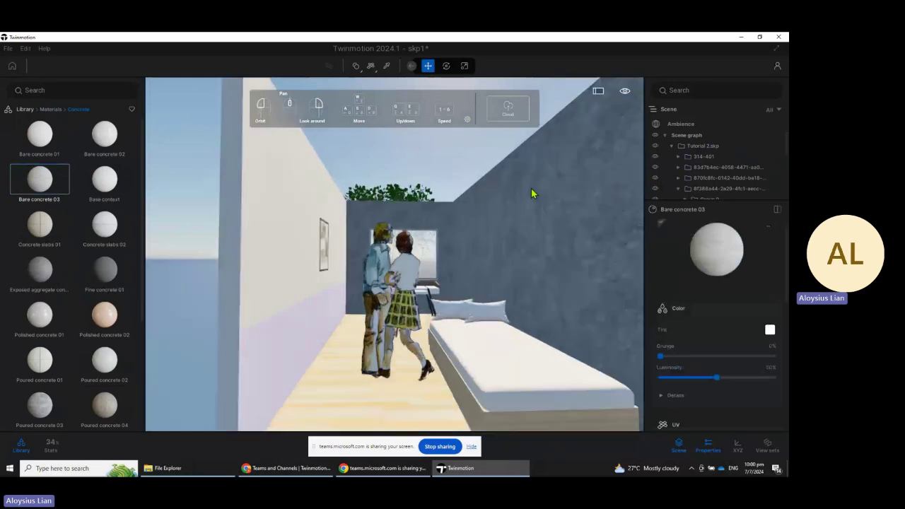
{"action": "scroll", "coordinate": [533, 239], "scroll_direction": "down", "scroll_amount": 3}
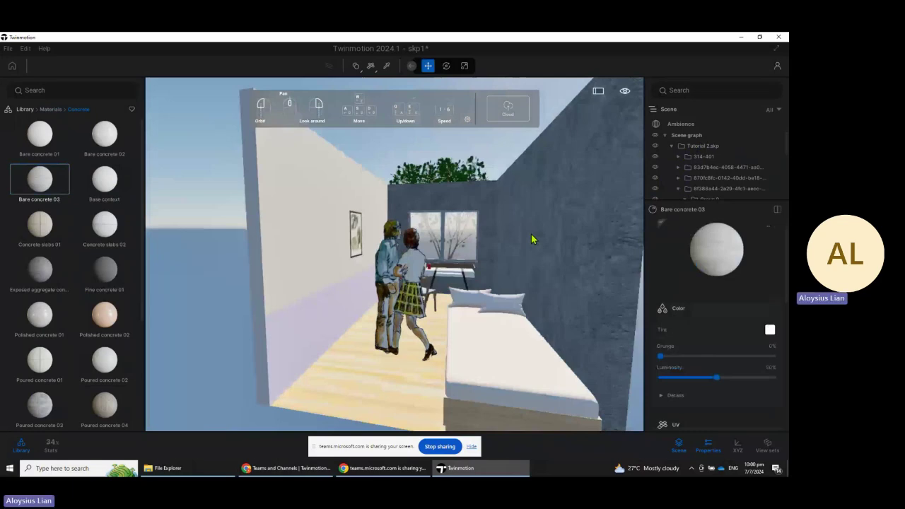
{"action": "scroll", "coordinate": [634, 222], "scroll_direction": "up", "scroll_amount": 3}
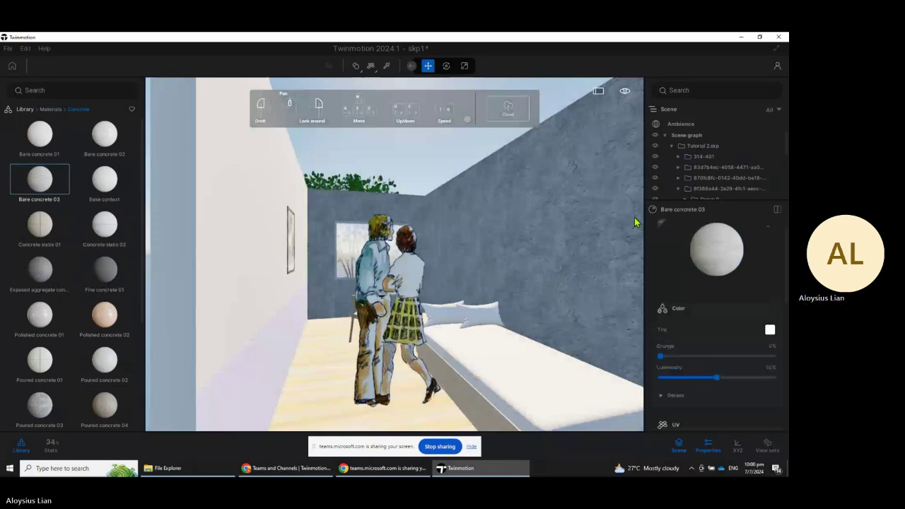
{"action": "scroll", "coordinate": [634, 223], "scroll_direction": "up", "scroll_amount": 3}
{"action": "right_click_drag", "start_coordinate": [634, 222], "coordinate": [514, 227]}
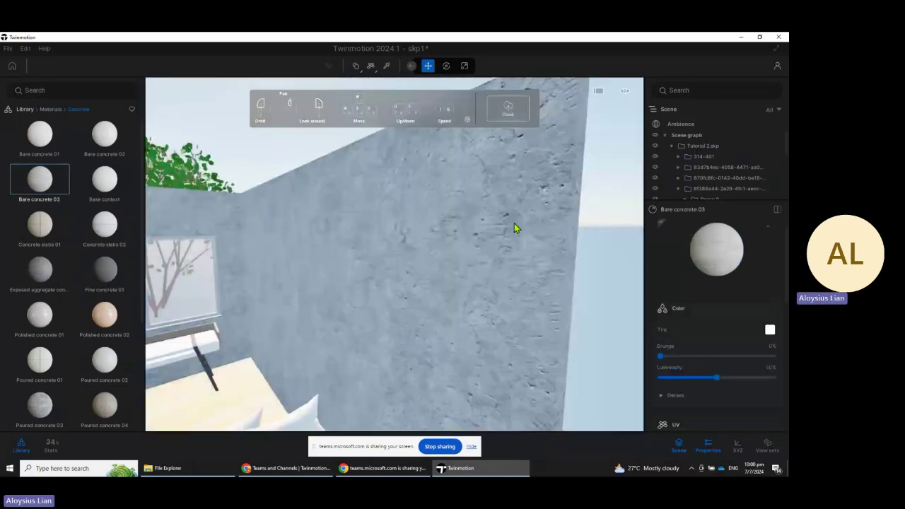
{"action": "left_click_drag", "start_coordinate": [514, 223], "coordinate": [566, 255]}
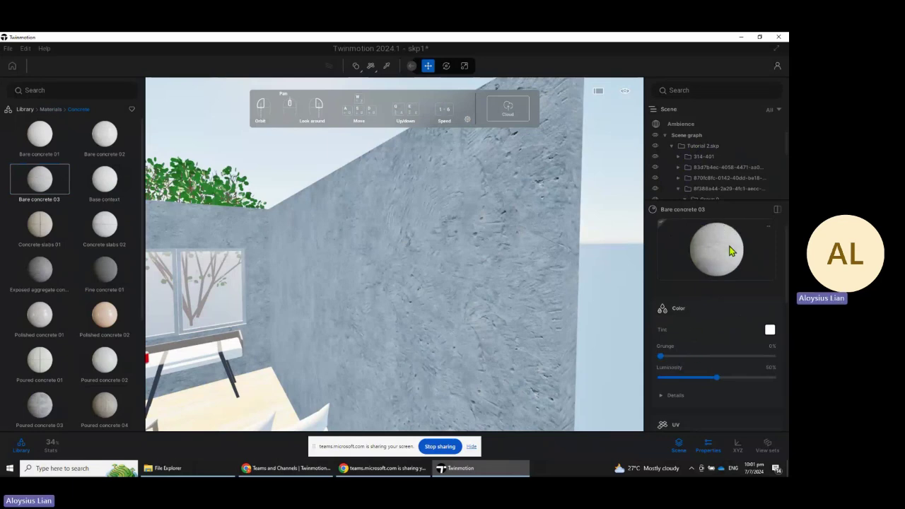
Step: Set the Bare concrete 03 material's UV rotation to 1° and its scale to 10
{"action": "scroll", "coordinate": [722, 259], "scroll_direction": "down", "scroll_amount": 1}
{"action": "scroll", "coordinate": [725, 276], "scroll_direction": "down", "scroll_amount": 2}
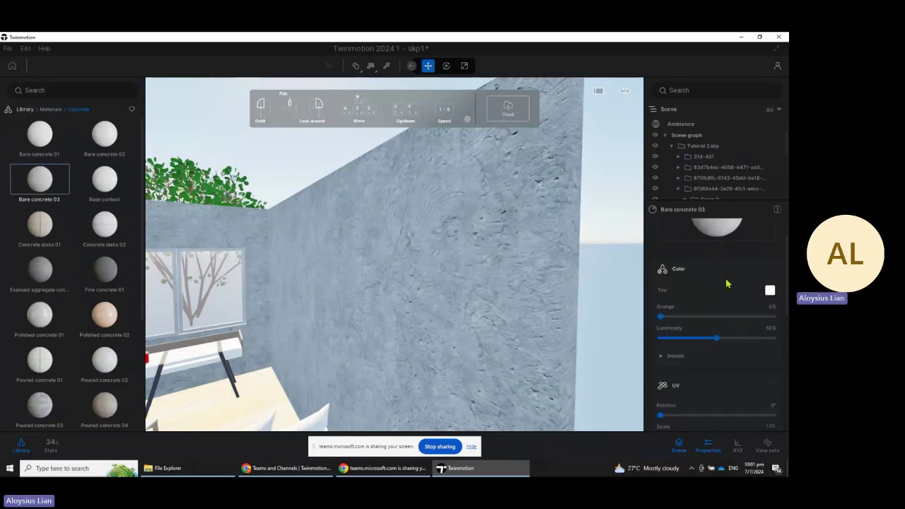
{"action": "scroll", "coordinate": [726, 282], "scroll_direction": "down", "scroll_amount": 2}
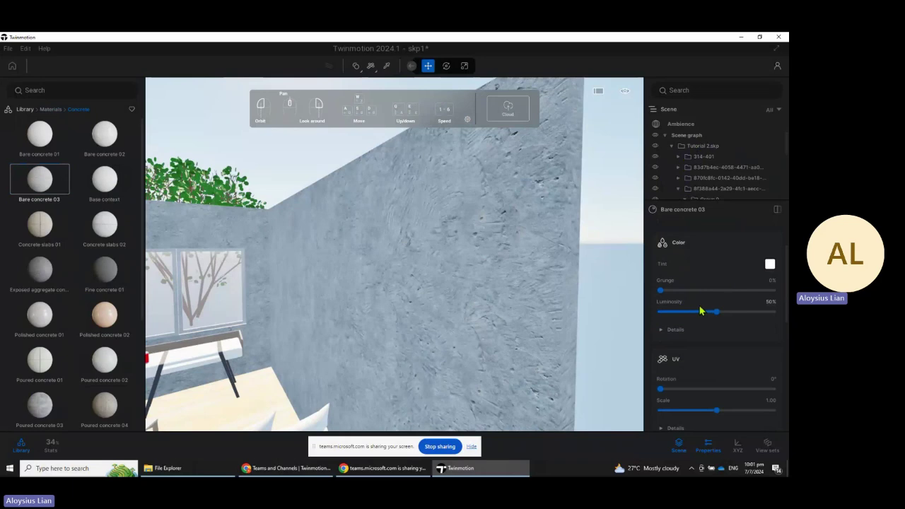
{"action": "scroll", "coordinate": [728, 347], "scroll_direction": "down", "scroll_amount": 2}
{"action": "scroll", "coordinate": [715, 349], "scroll_direction": "down", "scroll_amount": 2}
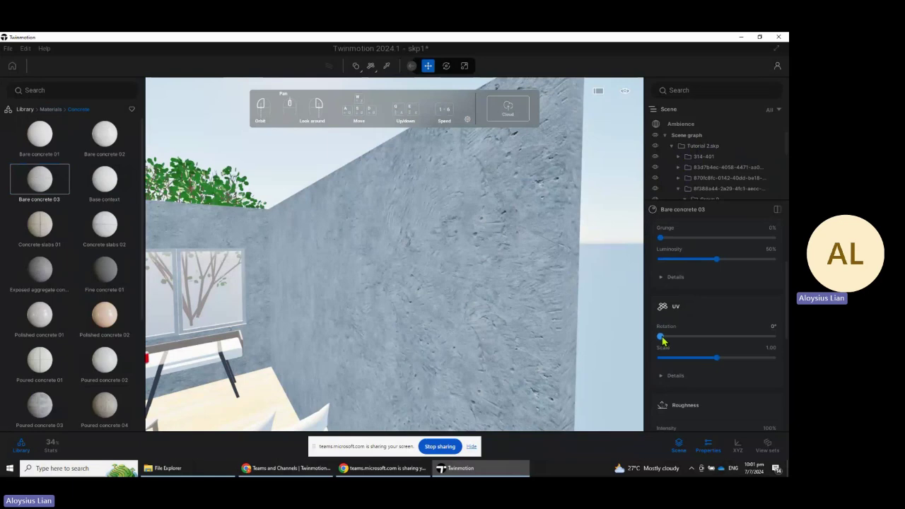
{"action": "mouse_move", "coordinate": [662, 339]}
{"action": "left_mouse_down"}
{"action": "mouse_move", "coordinate": [687, 344]}
{"action": "mouse_move", "coordinate": [659, 345]}
{"action": "left_mouse_up"}
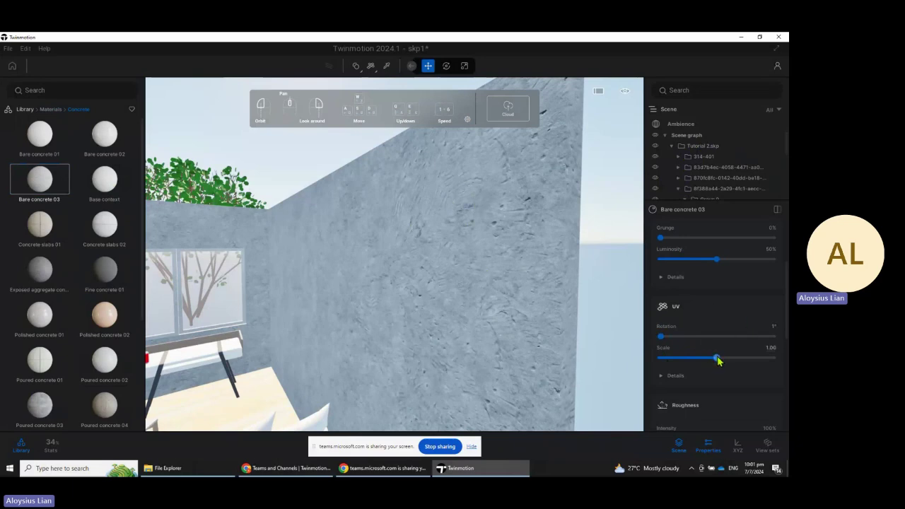
{"action": "left_click_drag", "start_coordinate": [718, 361], "coordinate": [775, 361]}
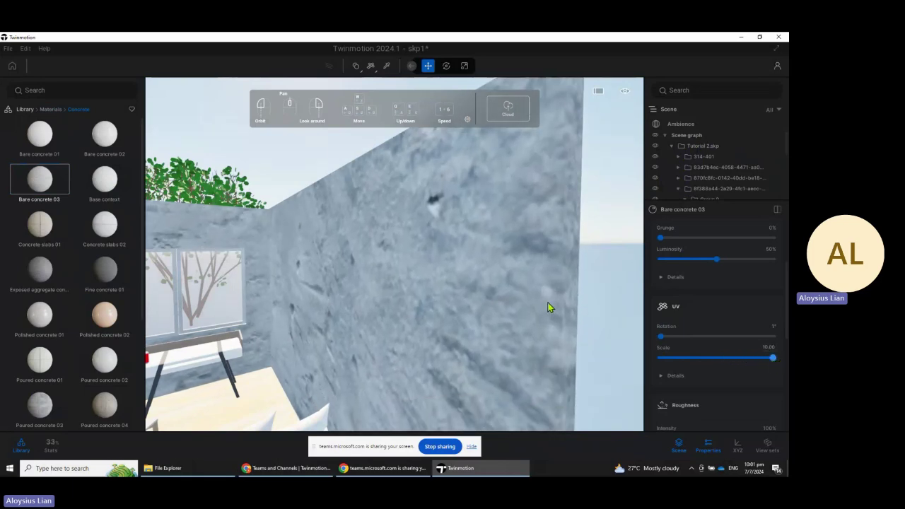
Step: Set the UV scale of the Bare concrete 03 material to 1
{"action": "left_click", "coordinate": [768, 348]}
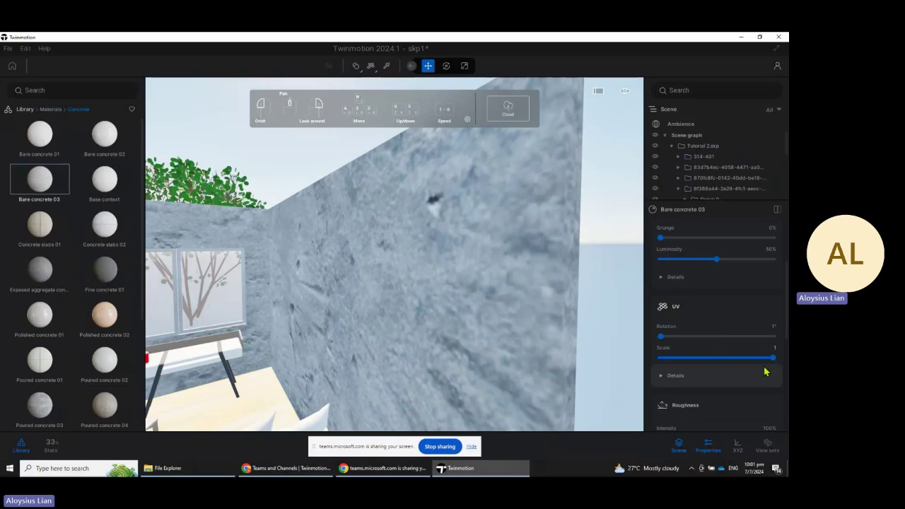
{"action": "key", "text": "Return"}
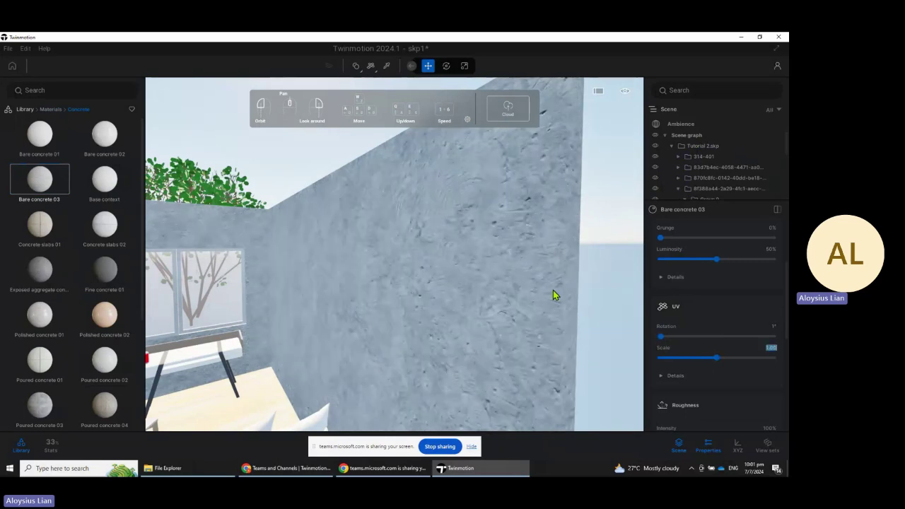
{"action": "type", "text": "4"}
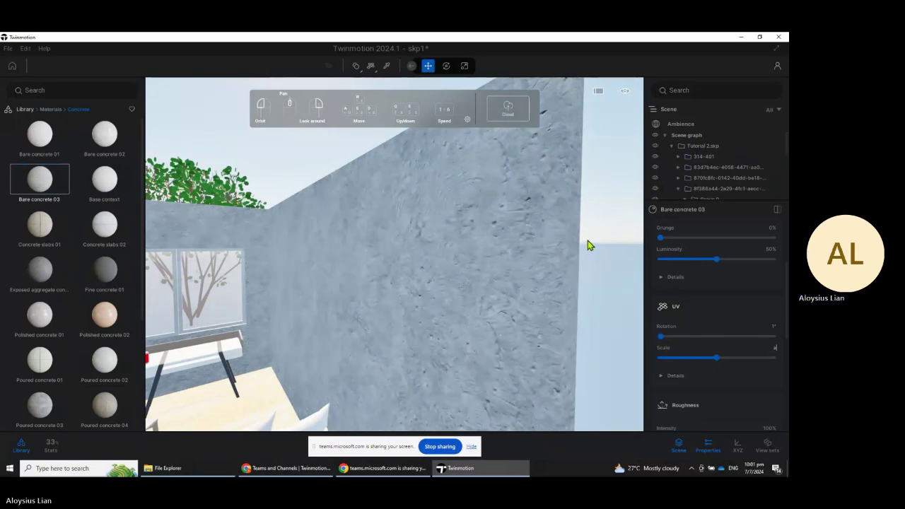
{"action": "left_click", "coordinate": [511, 263]}
{"action": "key", "text": "a"}
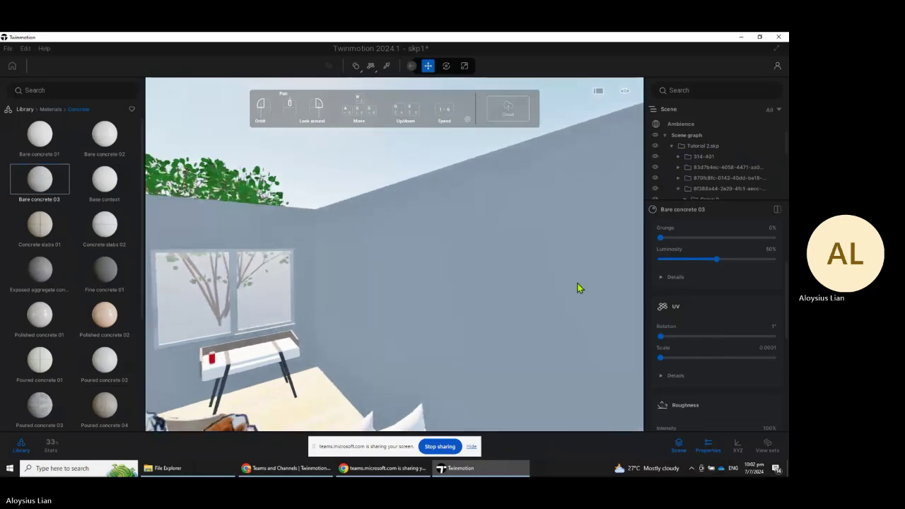
Step: Reapply the library's Bare concrete 03 material to the wall beside the bed
{"action": "left_click_drag", "start_coordinate": [576, 284], "coordinate": [488, 262]}
{"action": "left_click_drag", "start_coordinate": [549, 217], "coordinate": [413, 247]}
{"action": "key", "text": "a"}
{"action": "key", "text": "w"}
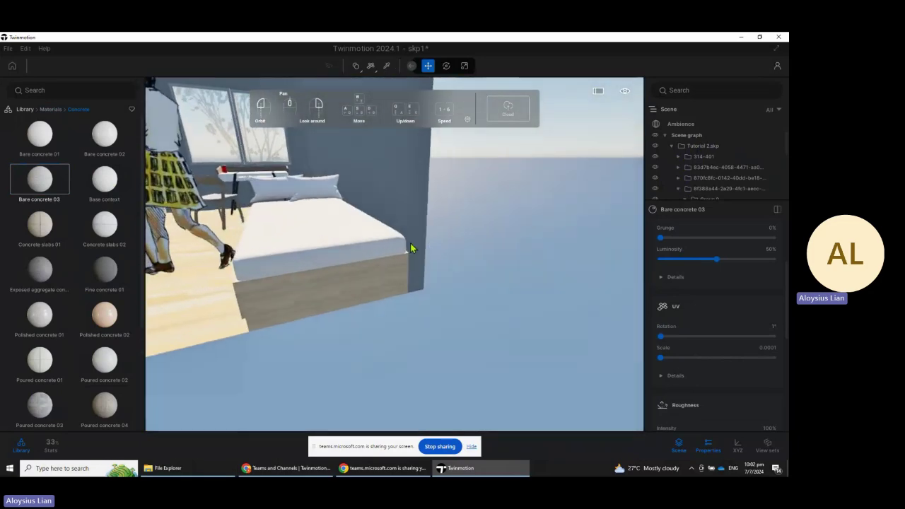
{"action": "right_click_drag", "start_coordinate": [412, 247], "coordinate": [328, 183]}
{"action": "key", "text": "s"}
{"action": "key", "text": "q"}
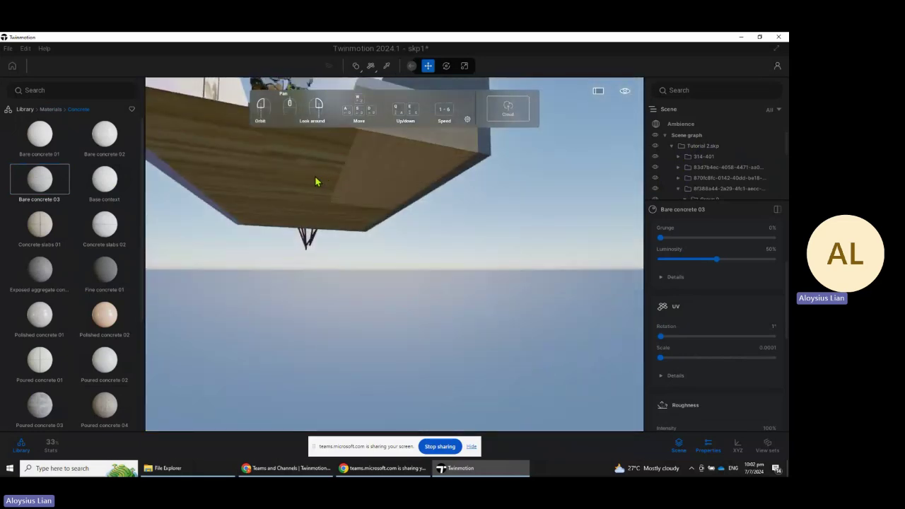
{"action": "key", "text": "q"}
{"action": "key", "text": "e"}
{"action": "key", "text": "w"}
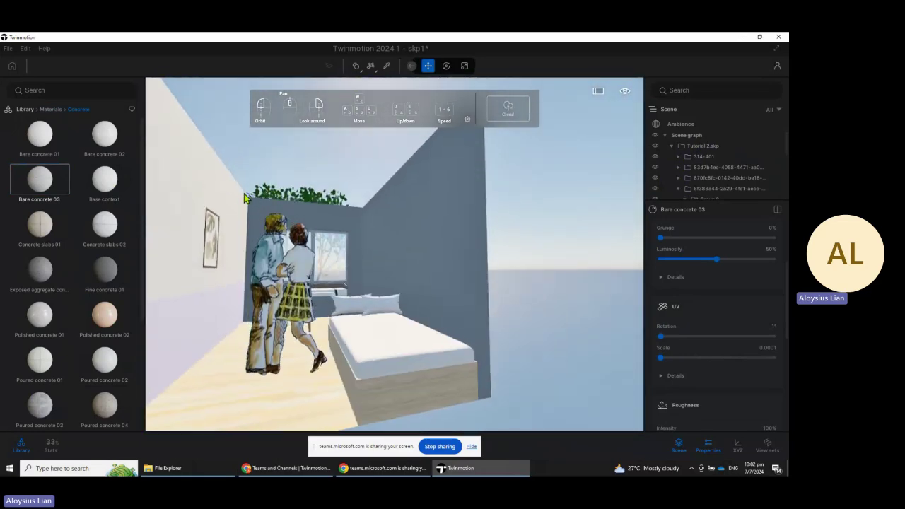
{"action": "mouse_move", "coordinate": [41, 178]}
{"action": "left_click_drag", "start_coordinate": [41, 178], "coordinate": [505, 234]}
Step: Open the Wall coverings materials in the library, with the picture wall in view
{"action": "left_click_drag", "start_coordinate": [306, 268], "coordinate": [267, 270]}
{"action": "key", "text": "a"}
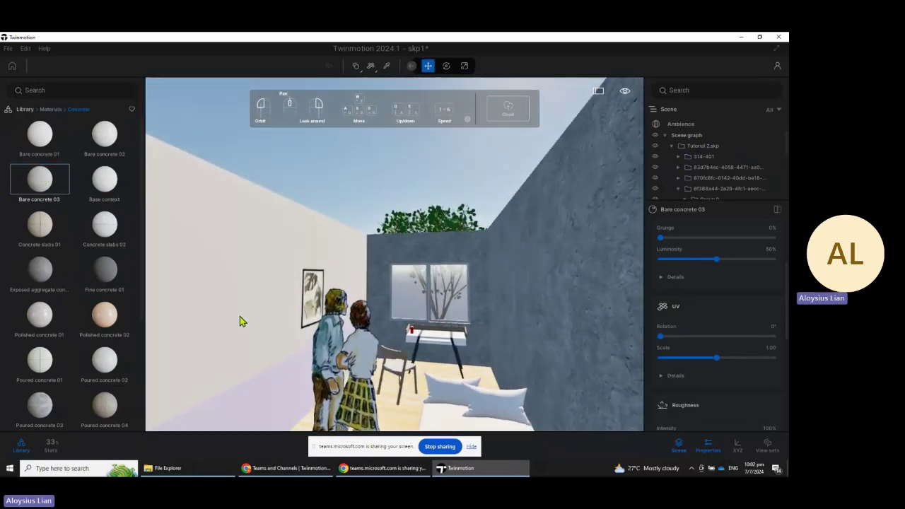
{"action": "key", "text": "e"}
{"action": "key", "text": "q"}
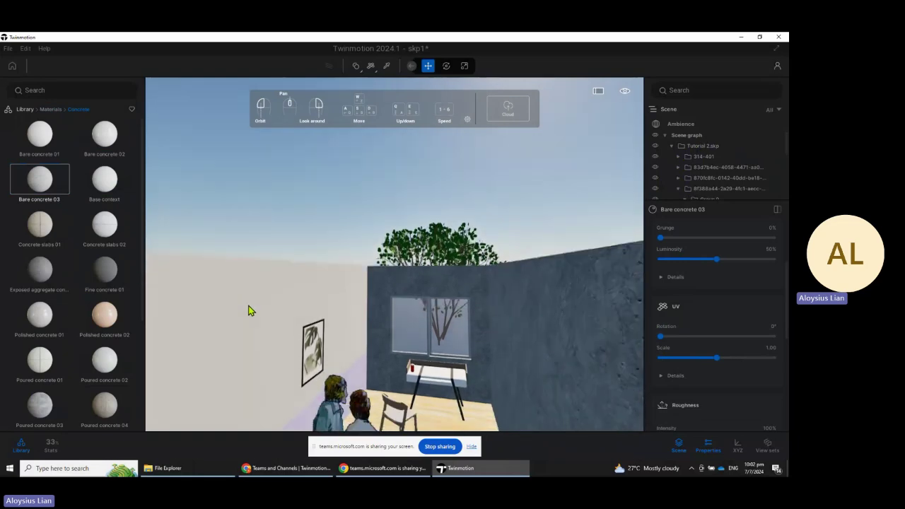
{"action": "key", "text": "w"}
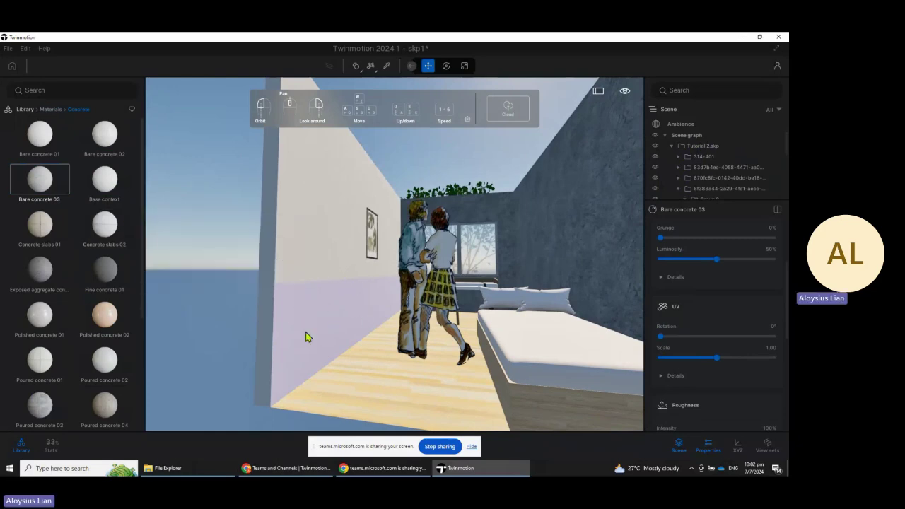
{"action": "left_click", "coordinate": [50, 109]}
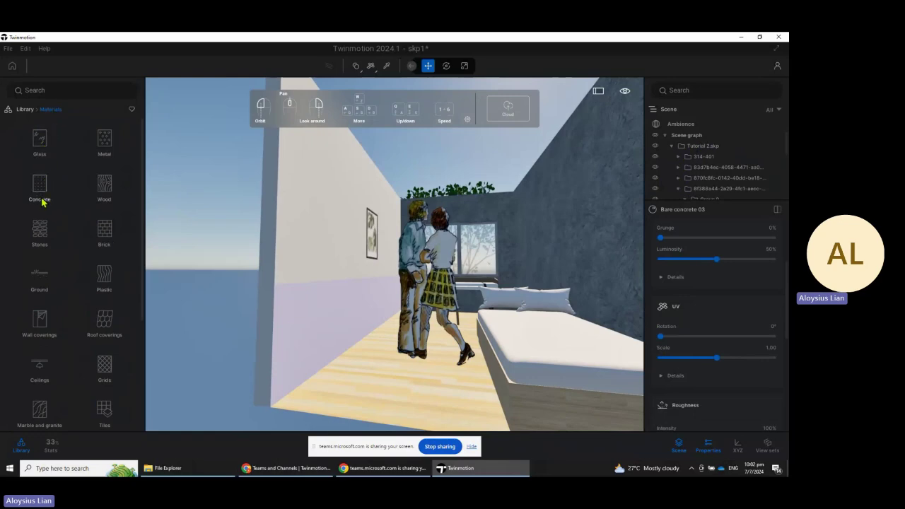
{"action": "left_click", "coordinate": [40, 322]}
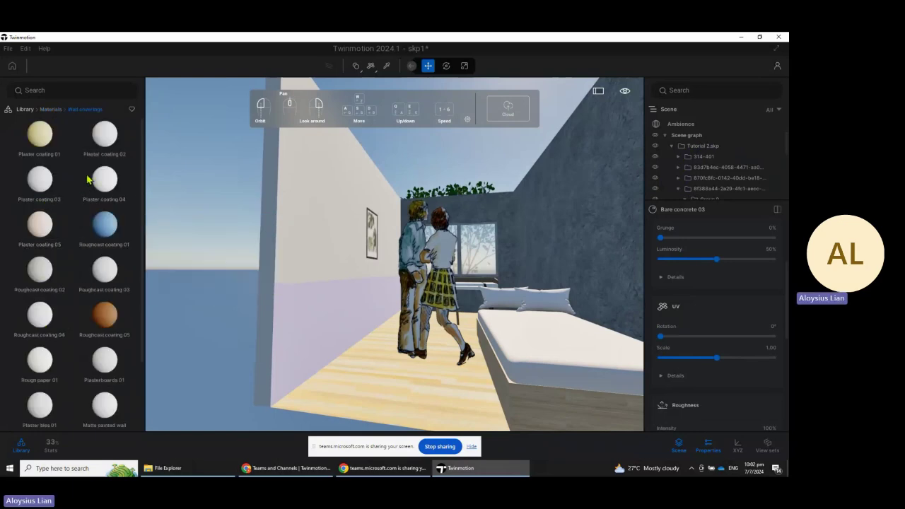
Step: Apply the Matte painted wall material to the upper part of the wall with the picture
{"action": "mouse_move", "coordinate": [57, 245]}
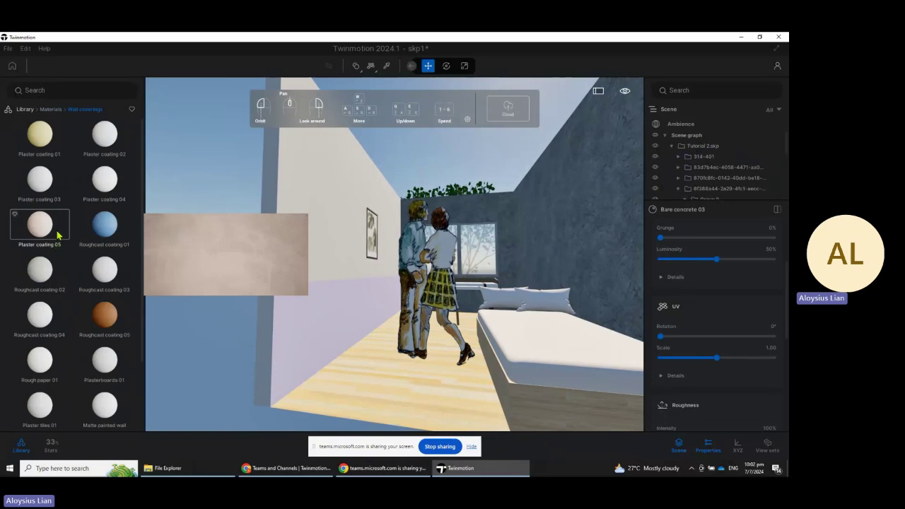
{"action": "scroll", "coordinate": [58, 236], "scroll_direction": "down", "scroll_amount": 1}
{"action": "scroll", "coordinate": [58, 235], "scroll_direction": "down", "scroll_amount": 1}
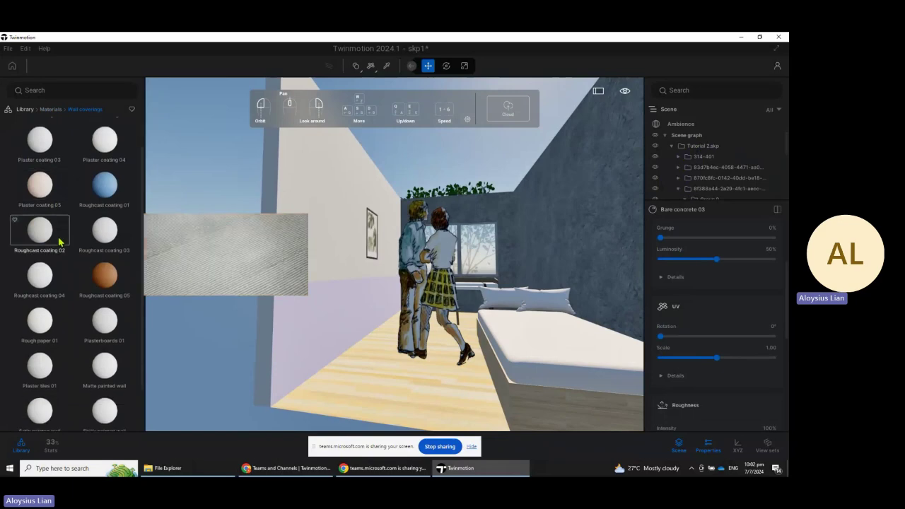
{"action": "left_click", "coordinate": [98, 375]}
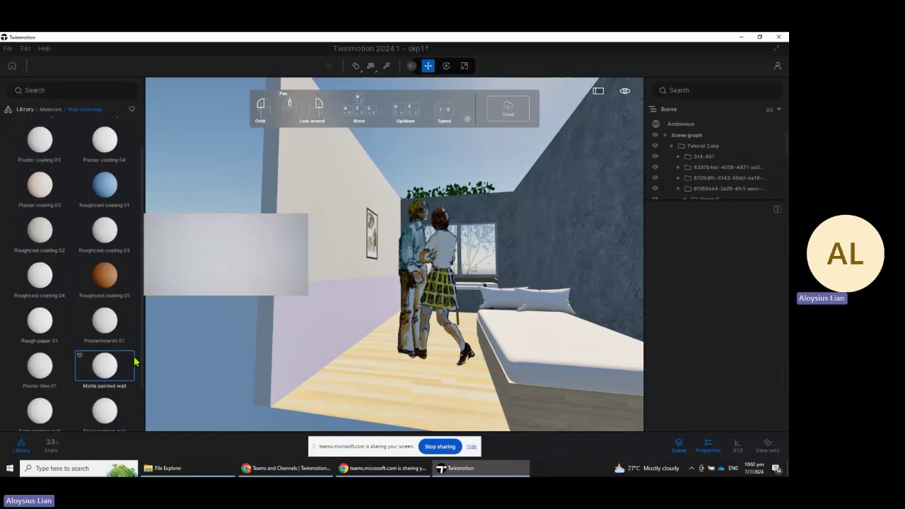
{"action": "left_click_drag", "start_coordinate": [106, 370], "coordinate": [294, 229]}
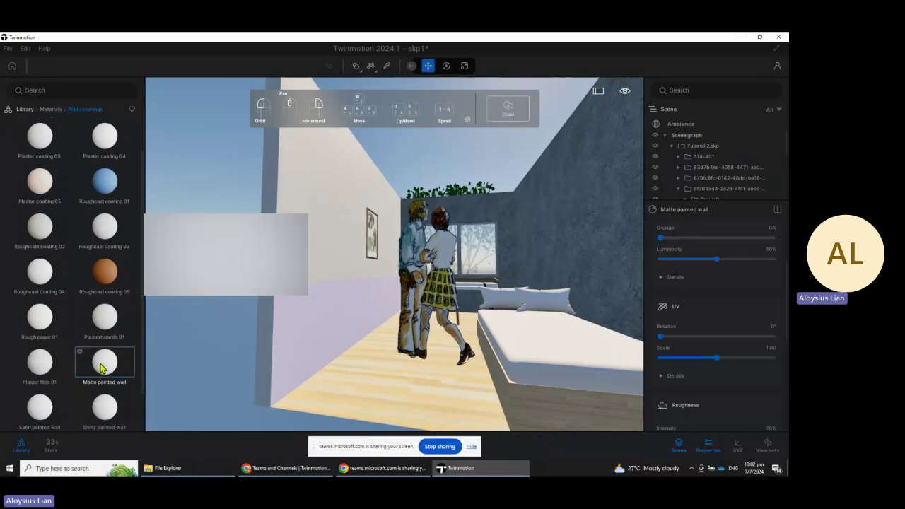
Step: Apply the Roughcast coating 01 material to the lower part of the picture wall and show that material's properties
{"action": "scroll", "coordinate": [97, 363], "scroll_direction": "down", "scroll_amount": 1}
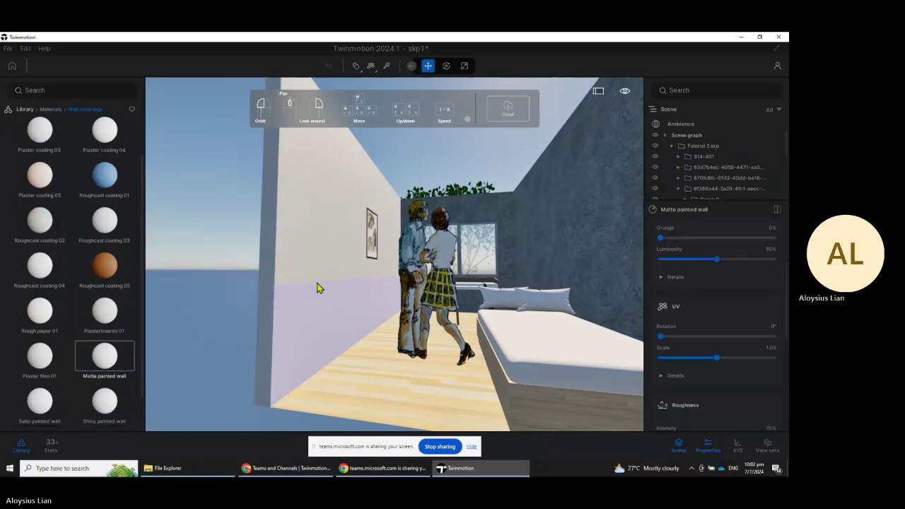
{"action": "scroll", "coordinate": [125, 390], "scroll_direction": "down", "scroll_amount": 1}
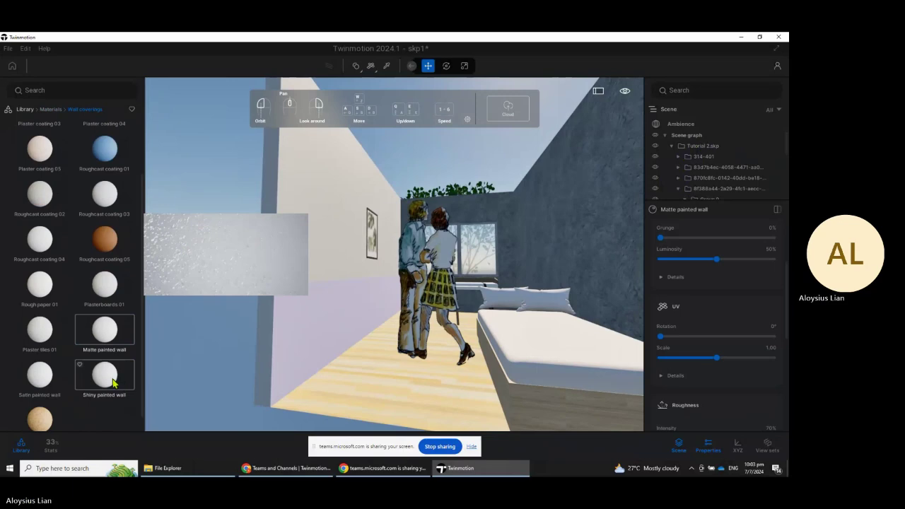
{"action": "scroll", "coordinate": [98, 247], "scroll_direction": "up", "scroll_amount": 1}
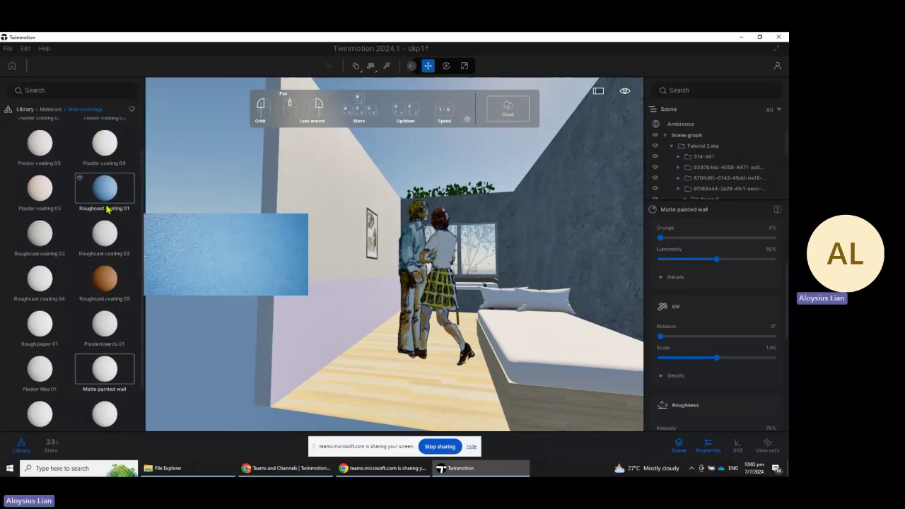
{"action": "left_click", "coordinate": [108, 206]}
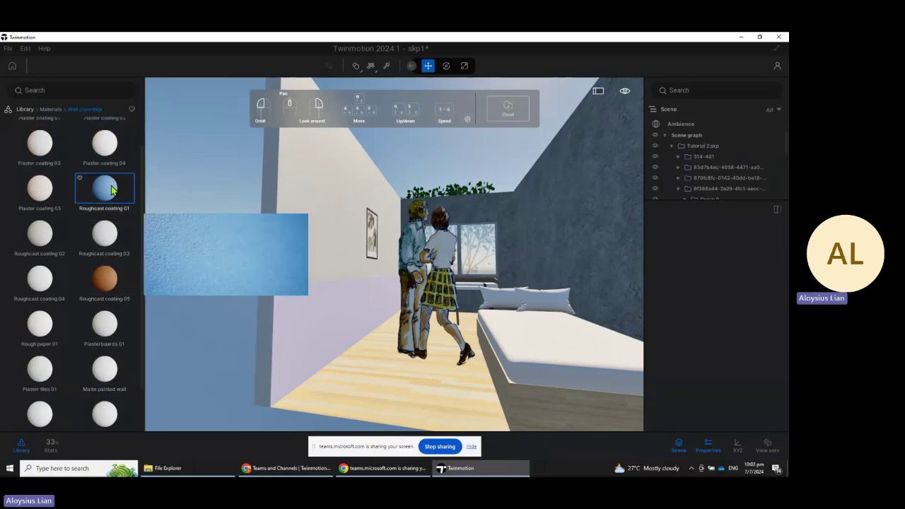
{"action": "left_click_drag", "start_coordinate": [105, 188], "coordinate": [307, 309]}
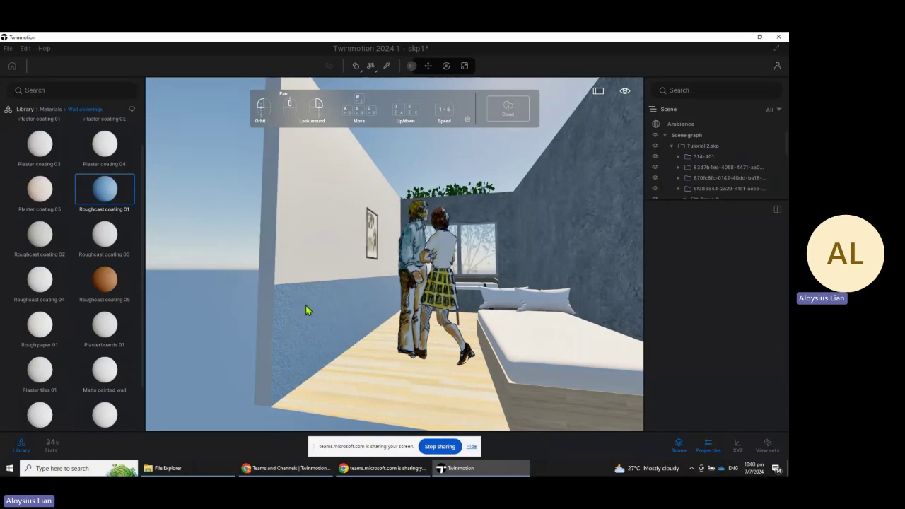
{"action": "left_click", "coordinate": [307, 309]}
{"action": "mouse_move", "coordinate": [376, 325]}
{"action": "left_mouse_down"}
{"action": "mouse_move", "coordinate": [424, 330]}
{"action": "mouse_move", "coordinate": [385, 335]}
{"action": "left_mouse_up"}
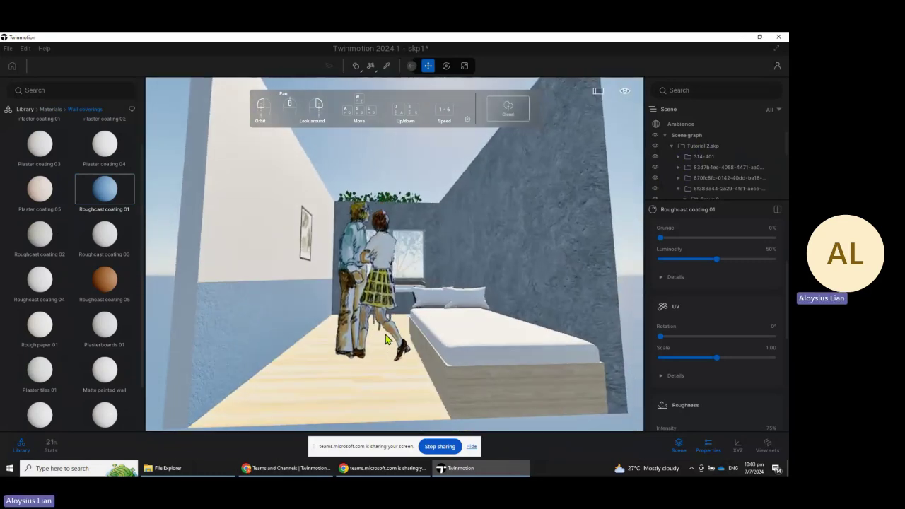
Step: Apply the Chestnut 01 A material from the library's Wood materials to the bedroom floor
{"action": "left_click", "coordinate": [49, 110]}
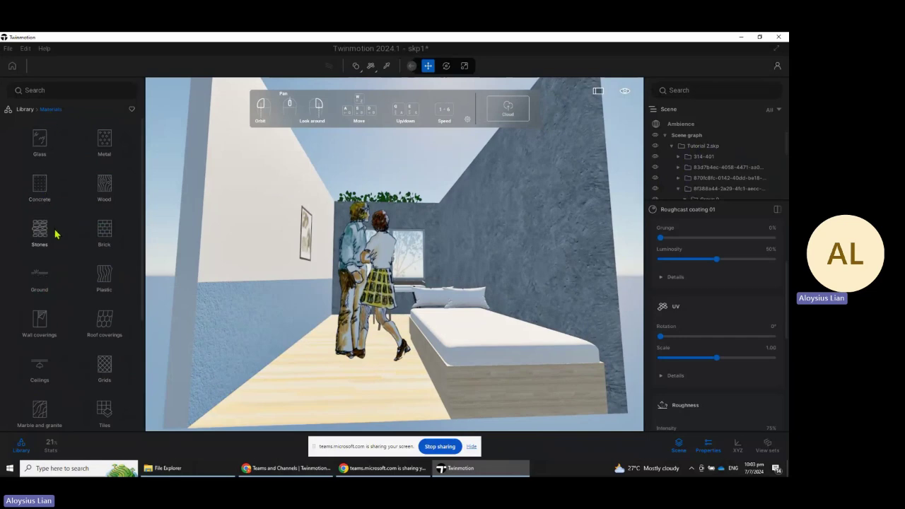
{"action": "scroll", "coordinate": [56, 235], "scroll_direction": "down", "scroll_amount": 1}
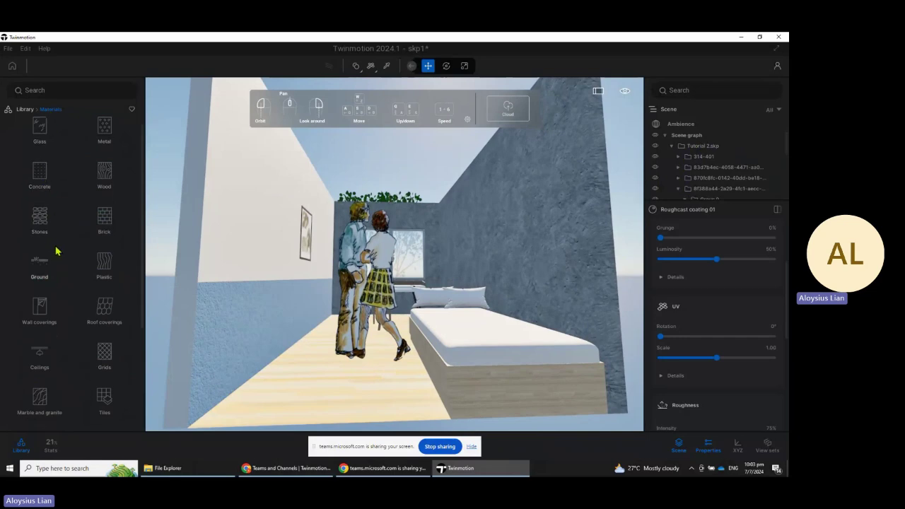
{"action": "scroll", "coordinate": [58, 258], "scroll_direction": "up", "scroll_amount": 1}
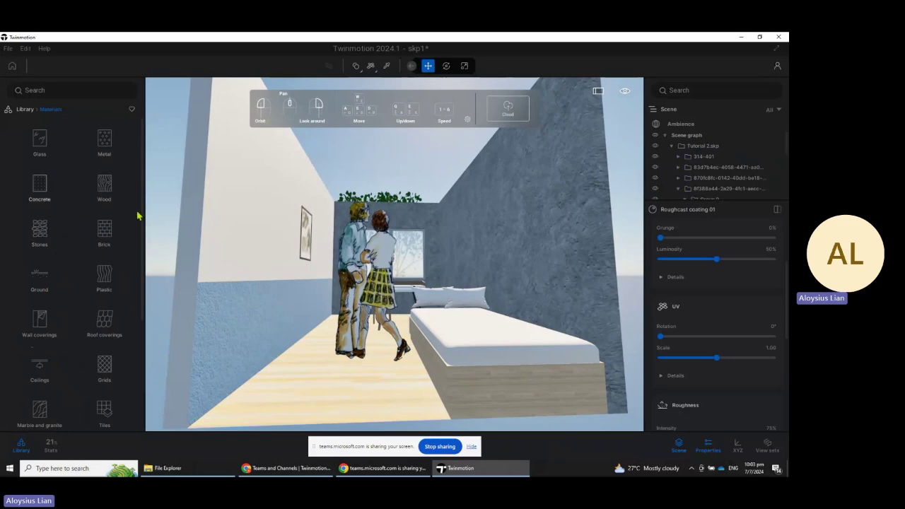
{"action": "left_click", "coordinate": [104, 187]}
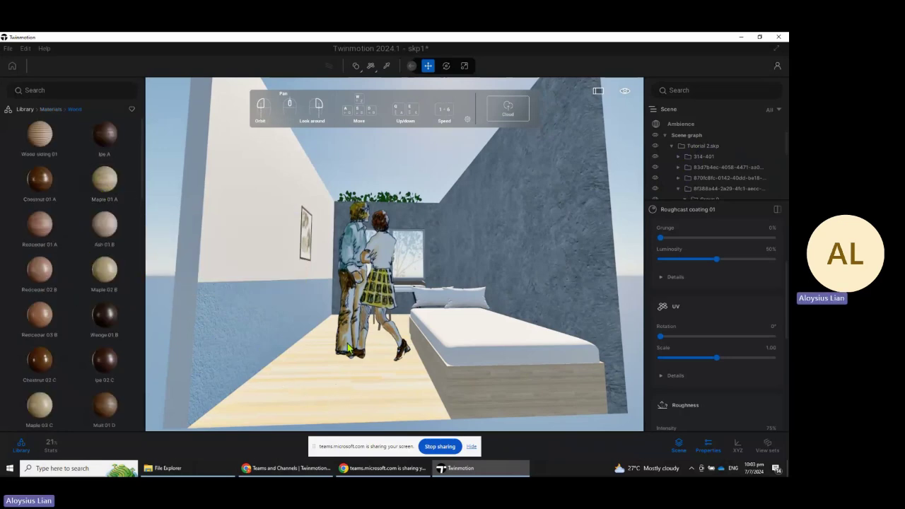
{"action": "scroll", "coordinate": [350, 355], "scroll_direction": "down", "scroll_amount": 2}
{"action": "scroll", "coordinate": [340, 353], "scroll_direction": "up", "scroll_amount": 1}
{"action": "scroll", "coordinate": [332, 365], "scroll_direction": "up", "scroll_amount": 1}
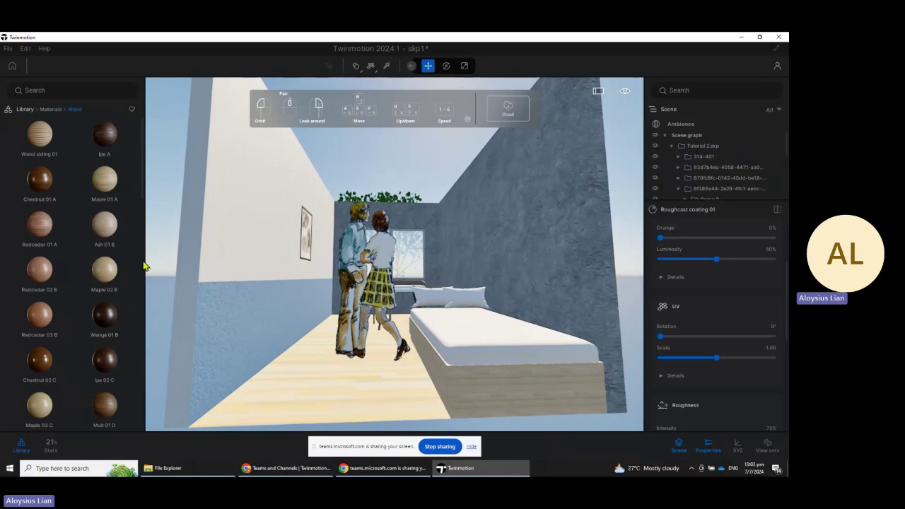
{"action": "mouse_move", "coordinate": [67, 204]}
{"action": "left_click_drag", "start_coordinate": [196, 256], "coordinate": [342, 379]}
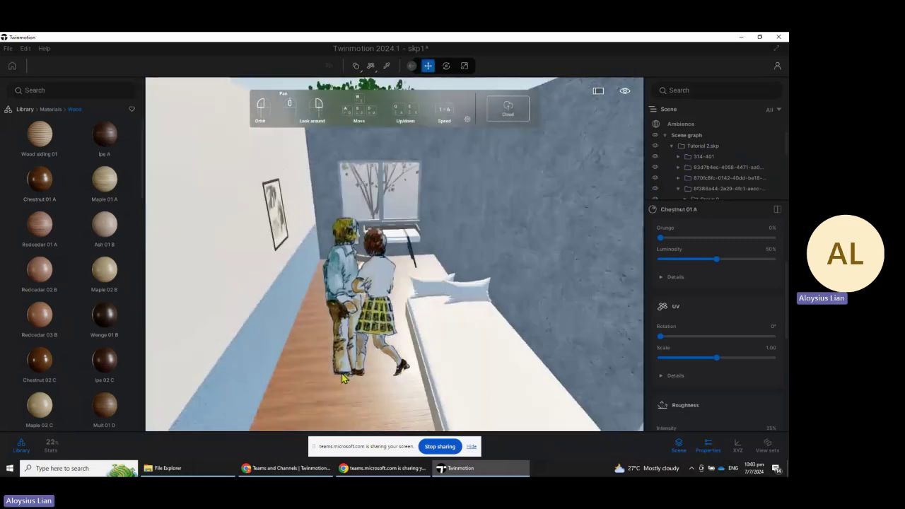
Step: Set the UV scale of the floor's Chestnut 01 A material to 3.04, checking the plank size up close
{"action": "scroll", "coordinate": [342, 377], "scroll_direction": "up", "scroll_amount": 3}
{"action": "scroll", "coordinate": [346, 367], "scroll_direction": "up", "scroll_amount": 3}
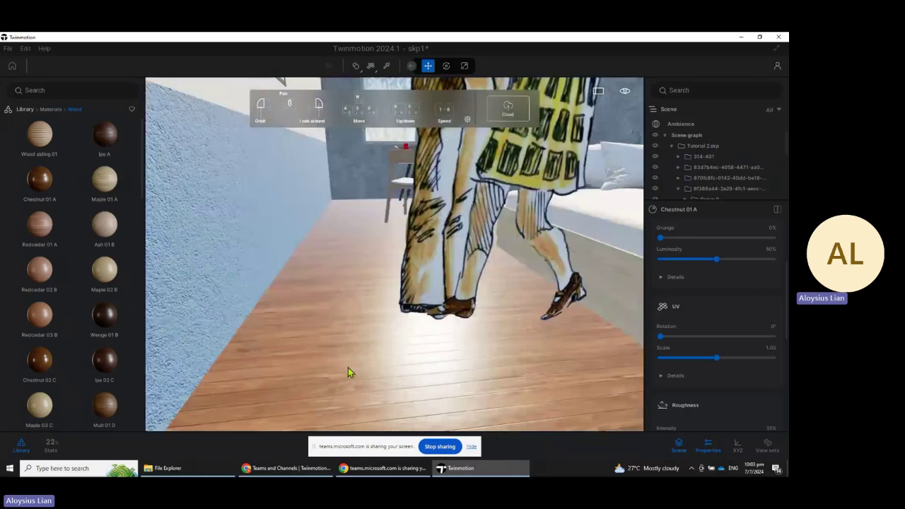
{"action": "scroll", "coordinate": [348, 368], "scroll_direction": "up", "scroll_amount": 2}
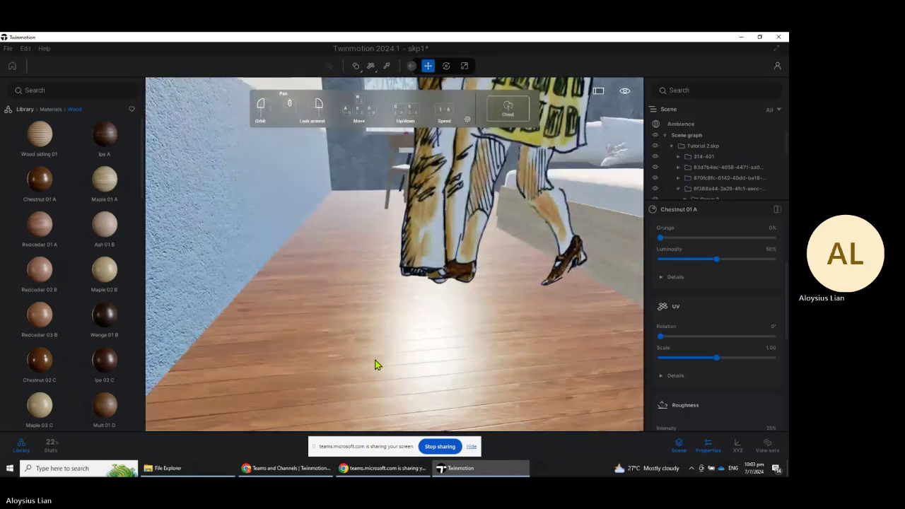
{"action": "scroll", "coordinate": [376, 366], "scroll_direction": "up", "scroll_amount": 3}
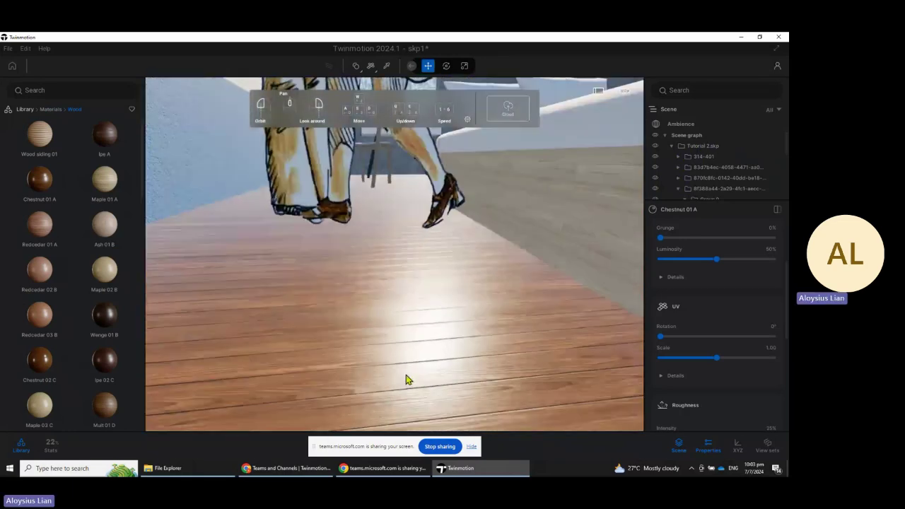
{"action": "mouse_move", "coordinate": [406, 374]}
{"action": "left_mouse_down"}
{"action": "mouse_move", "coordinate": [383, 382]}
{"action": "mouse_move", "coordinate": [401, 371]}
{"action": "left_mouse_up"}
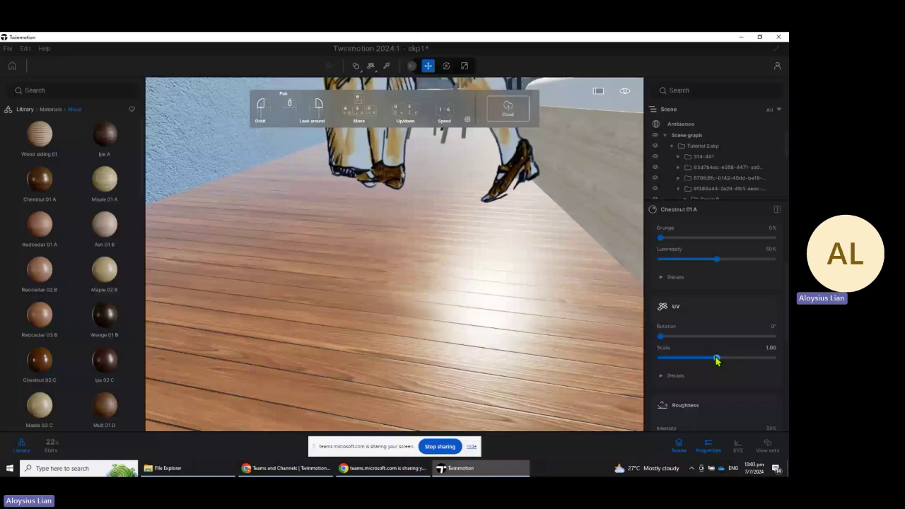
{"action": "left_click_drag", "start_coordinate": [716, 359], "coordinate": [720, 358]}
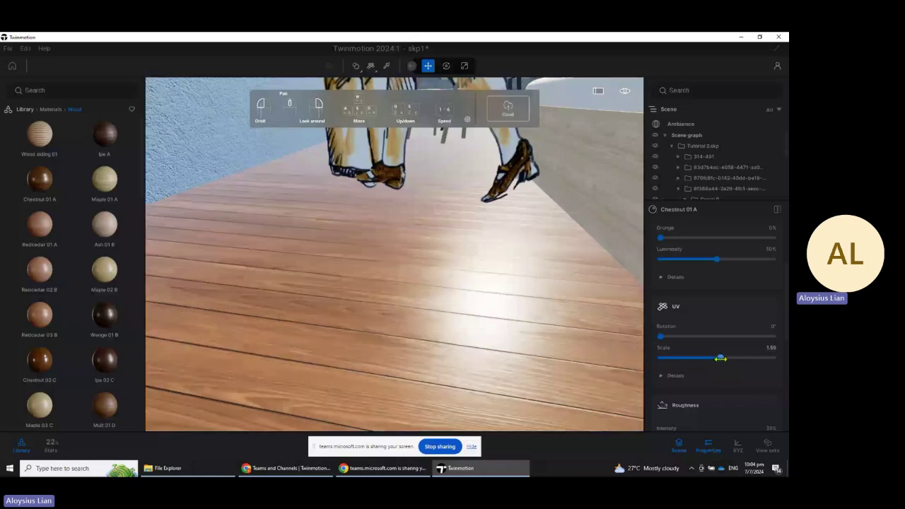
{"action": "right_click_drag", "start_coordinate": [523, 284], "coordinate": [618, 284]}
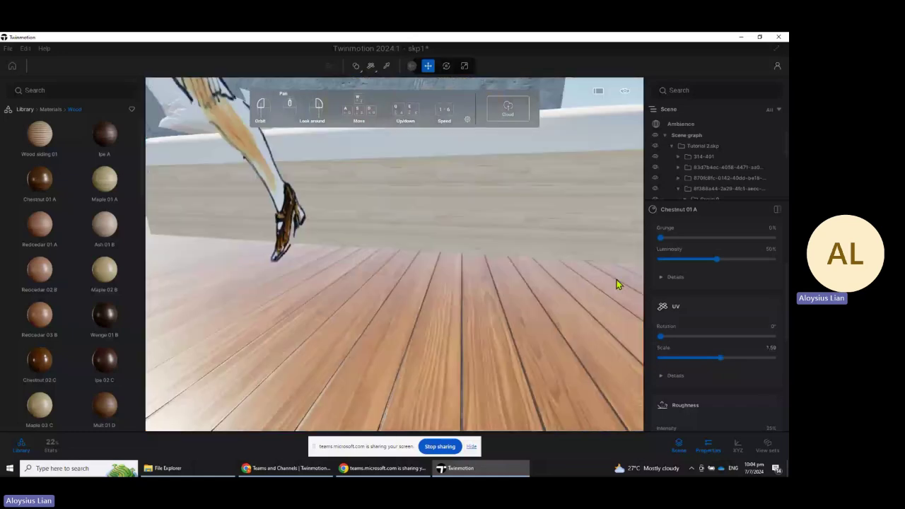
{"action": "left_click_drag", "start_coordinate": [720, 358], "coordinate": [729, 357]}
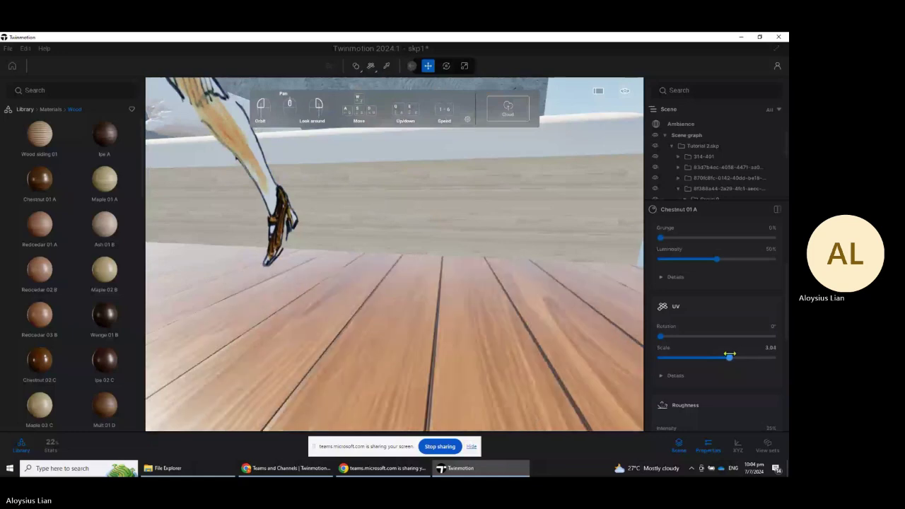
Step: Set the roughness intensity of the floor's Chestnut 01 A material to 47%
{"action": "right_click_drag", "start_coordinate": [475, 316], "coordinate": [345, 310]}
{"action": "scroll", "coordinate": [709, 319], "scroll_direction": "down", "scroll_amount": 1}
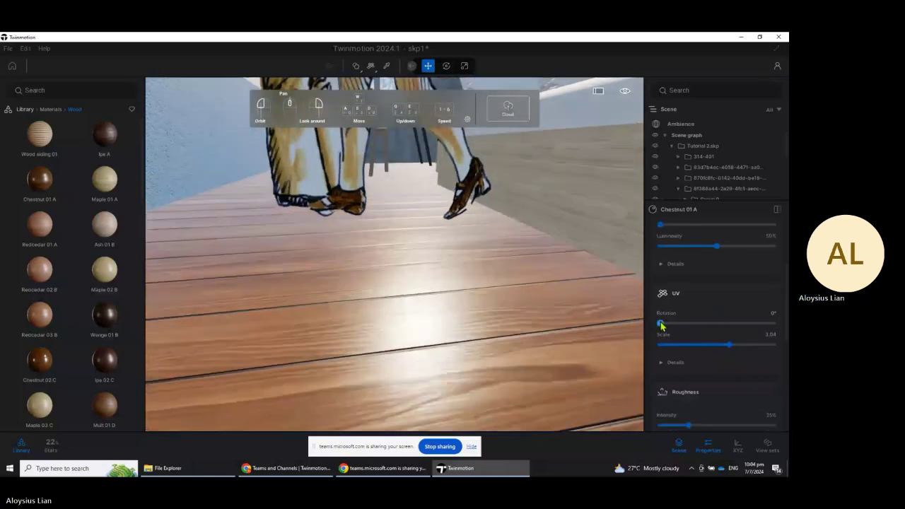
{"action": "mouse_move", "coordinate": [660, 323]}
{"action": "left_mouse_down"}
{"action": "mouse_move", "coordinate": [668, 323]}
{"action": "mouse_move", "coordinate": [655, 322]}
{"action": "left_mouse_up"}
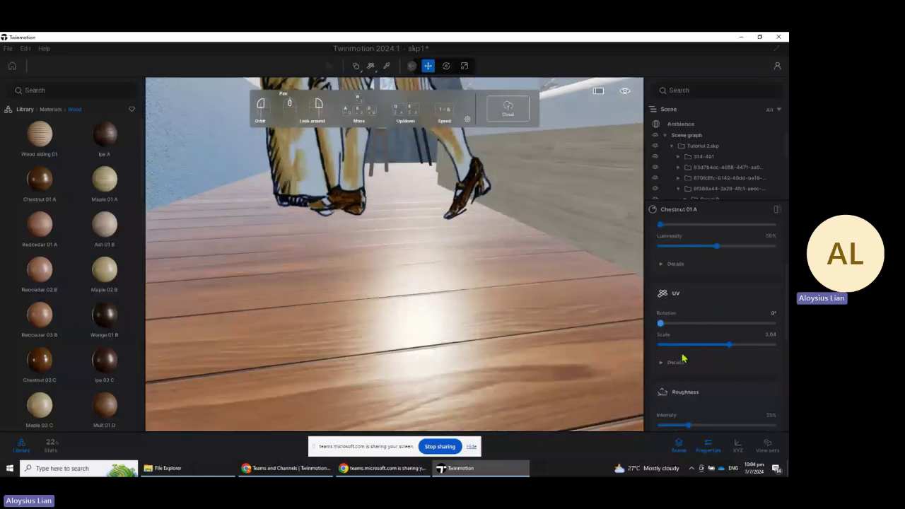
{"action": "scroll", "coordinate": [689, 366], "scroll_direction": "down", "scroll_amount": 1}
{"action": "scroll", "coordinate": [692, 371], "scroll_direction": "down", "scroll_amount": 5}
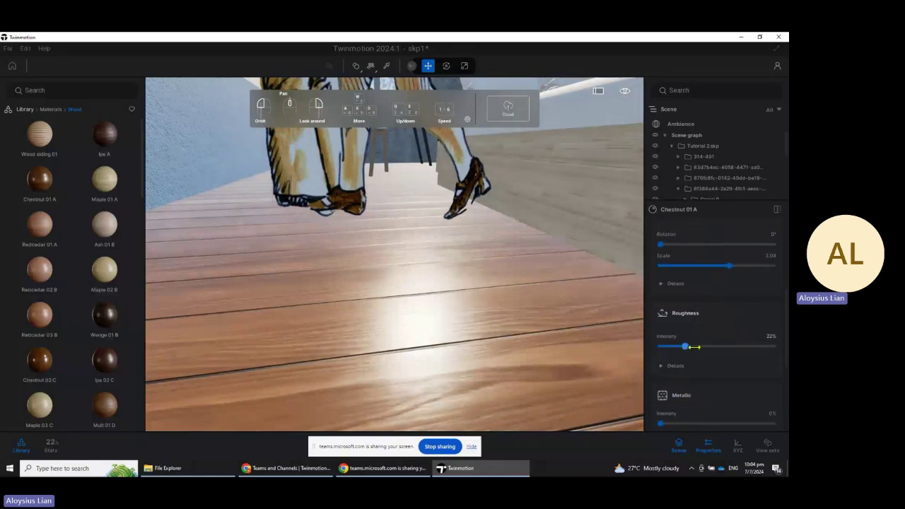
{"action": "left_click_drag", "start_coordinate": [694, 347], "coordinate": [741, 346]}
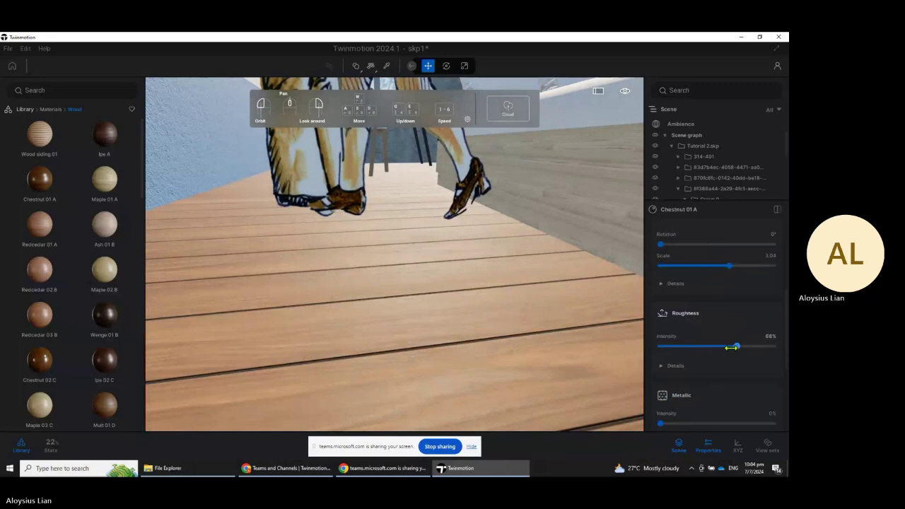
{"action": "left_click_drag", "start_coordinate": [736, 347], "coordinate": [709, 353]}
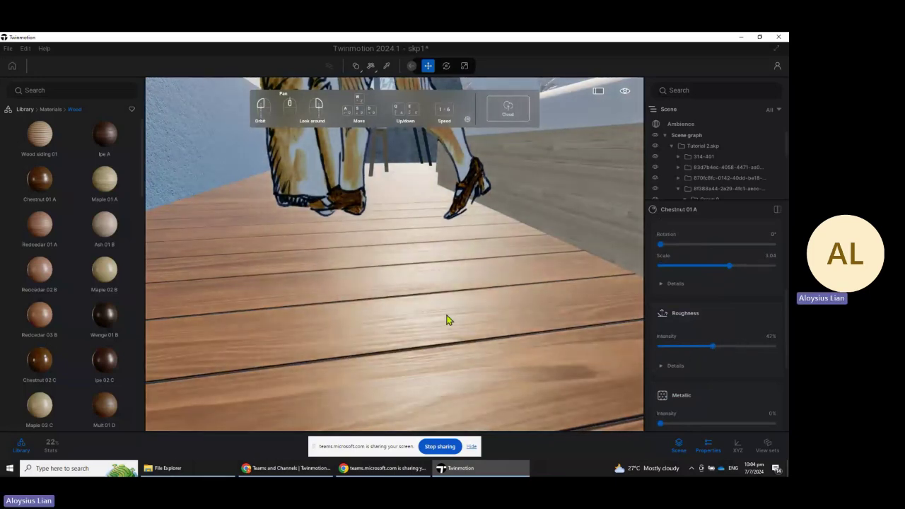
Step: Toggle the visibility of the sketched couple standing beside the bed and delete that component from the scene
{"action": "scroll", "coordinate": [448, 319], "scroll_direction": "down", "scroll_amount": 5}
{"action": "left_click_drag", "start_coordinate": [430, 327], "coordinate": [470, 324]}
{"action": "scroll", "coordinate": [466, 319], "scroll_direction": "down", "scroll_amount": 5}
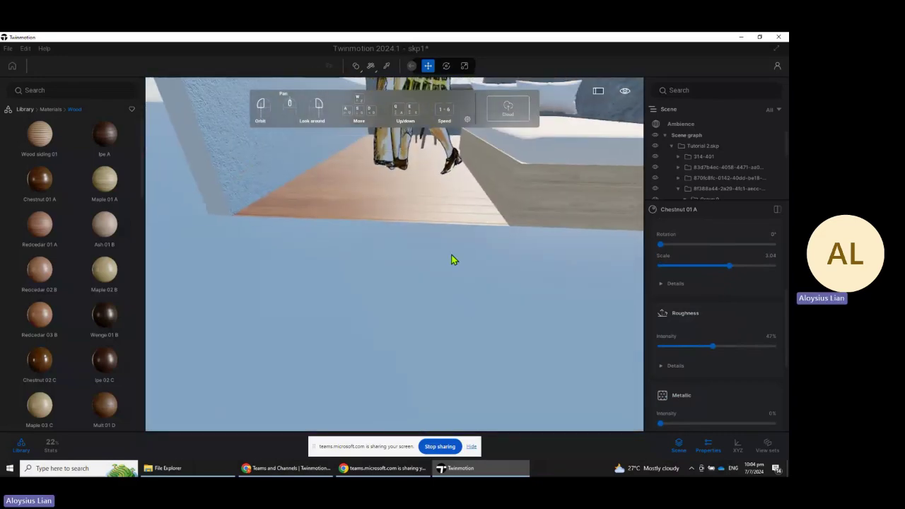
{"action": "left_click_drag", "start_coordinate": [451, 255], "coordinate": [452, 276]}
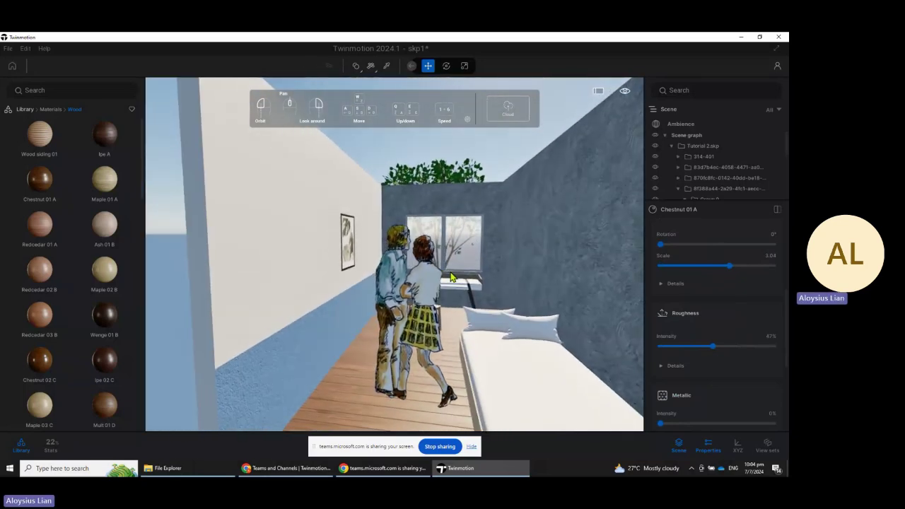
{"action": "left_click_drag", "start_coordinate": [477, 320], "coordinate": [461, 322]}
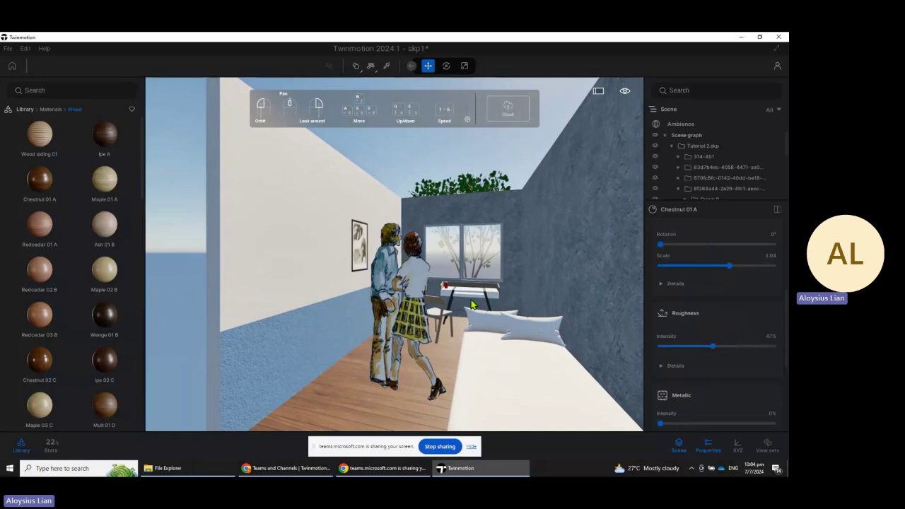
{"action": "left_click", "coordinate": [416, 280]}
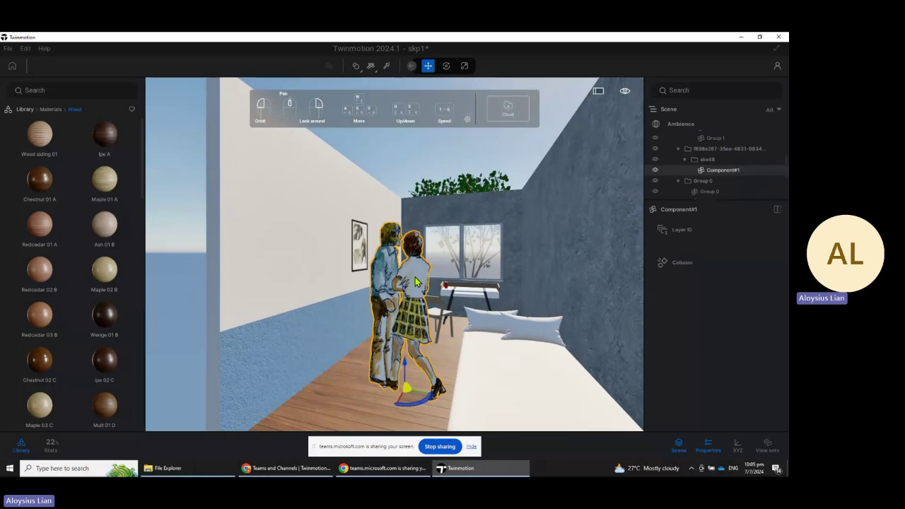
{"action": "left_click", "coordinate": [655, 170]}
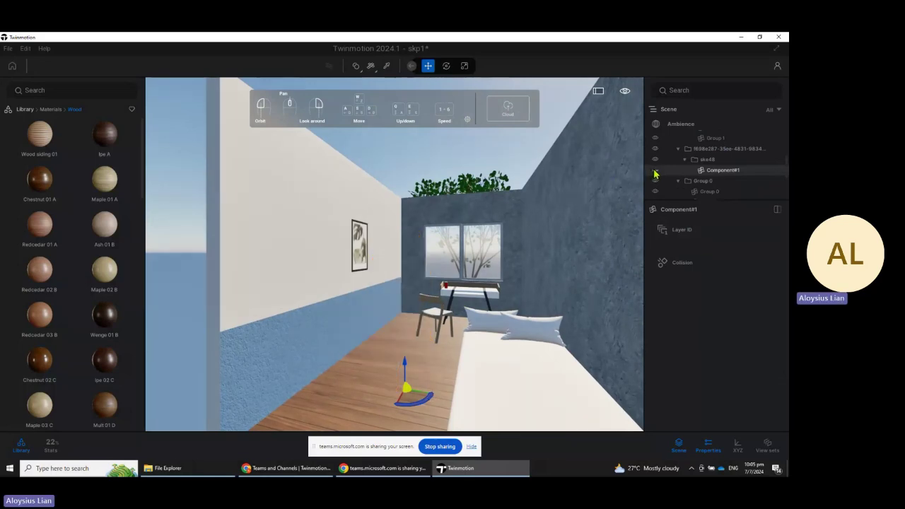
{"action": "left_click", "coordinate": [654, 171]}
{"action": "left_click", "coordinate": [655, 171]}
{"action": "left_click", "coordinate": [655, 171]}
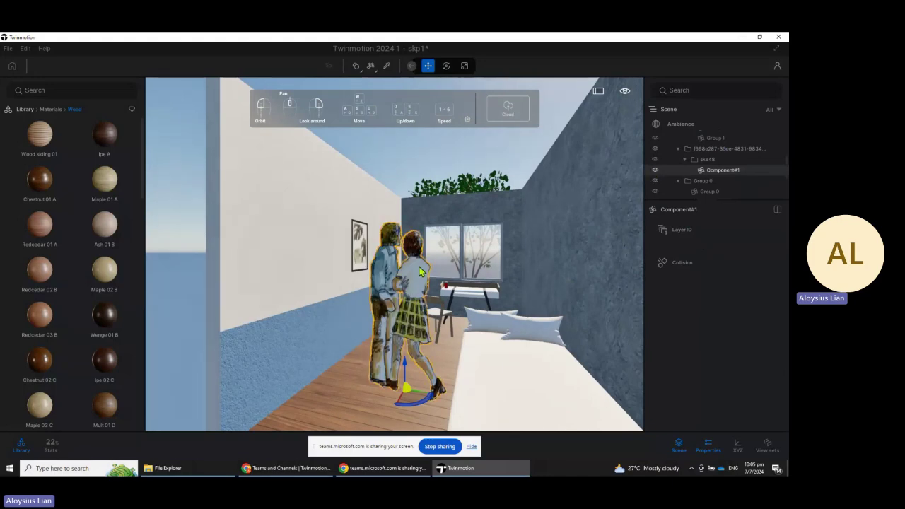
{"action": "key", "text": "Delete"}
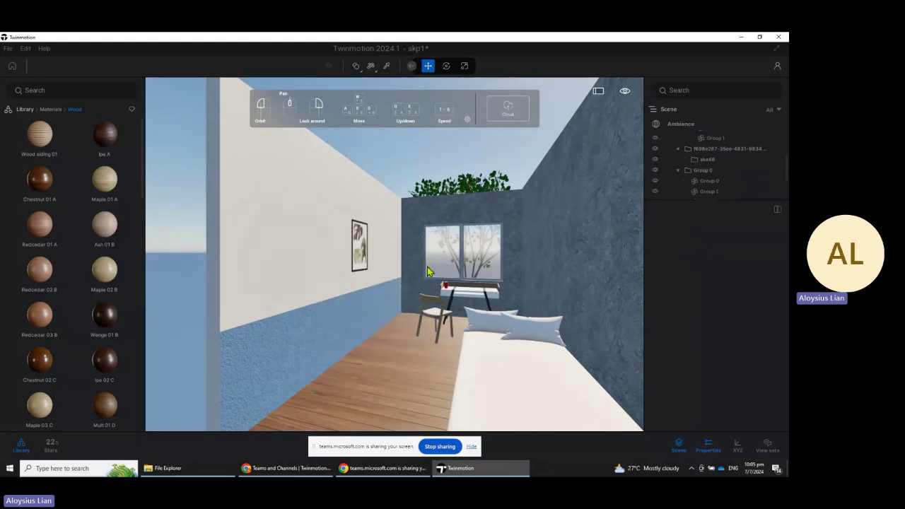
Step: Place the animated human Chris from the library's Characters on the wooden floor beside the bed
{"action": "left_click", "coordinate": [212, 128]}
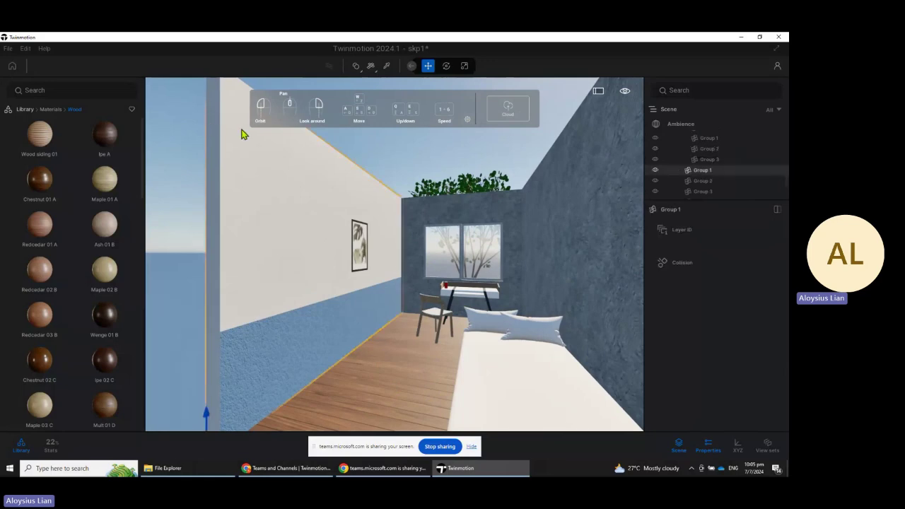
{"action": "left_click", "coordinate": [24, 110]}
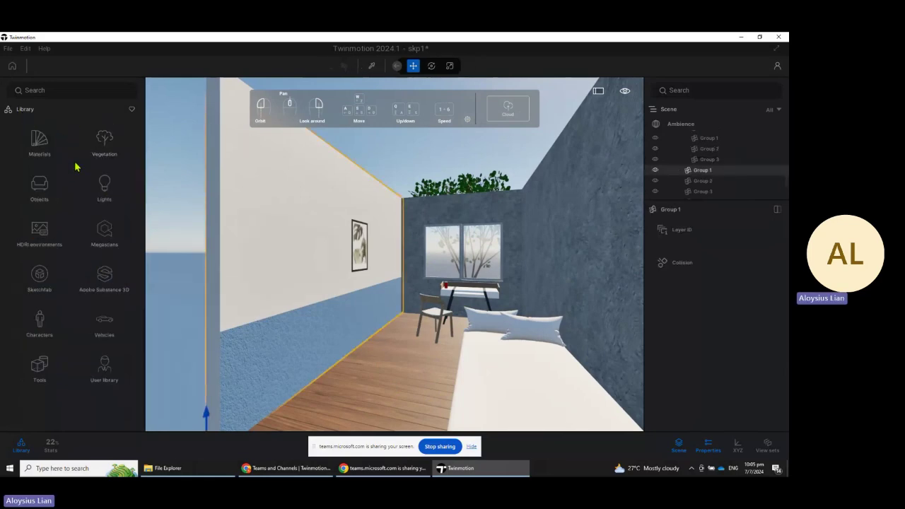
{"action": "left_click", "coordinate": [50, 333]}
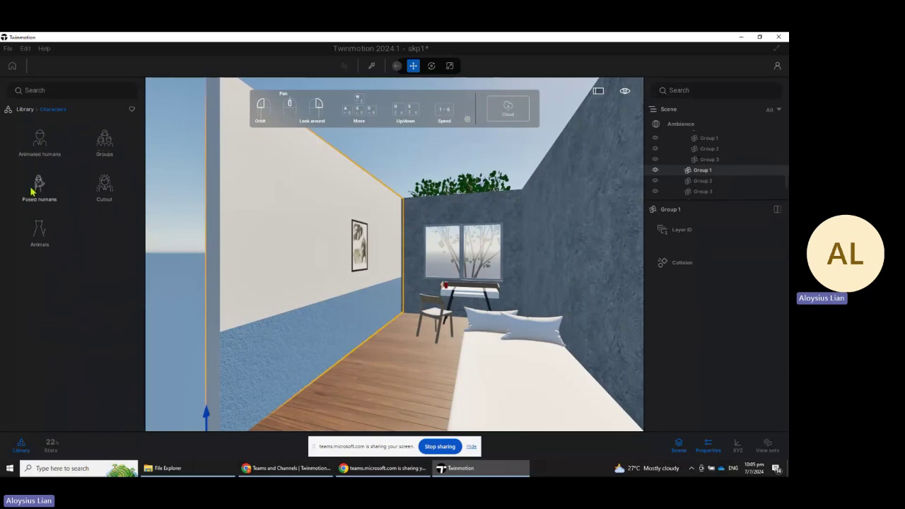
{"action": "left_click", "coordinate": [44, 145]}
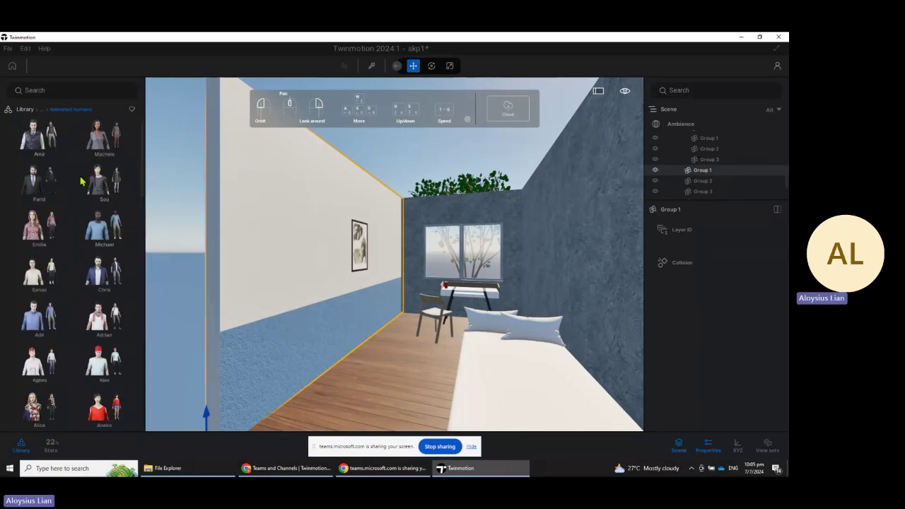
{"action": "mouse_move", "coordinate": [78, 182]}
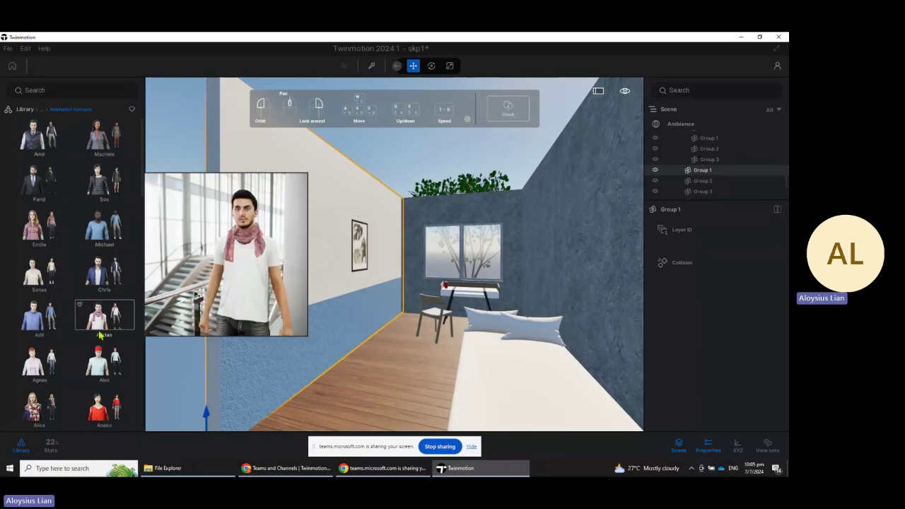
{"action": "mouse_move", "coordinate": [104, 366]}
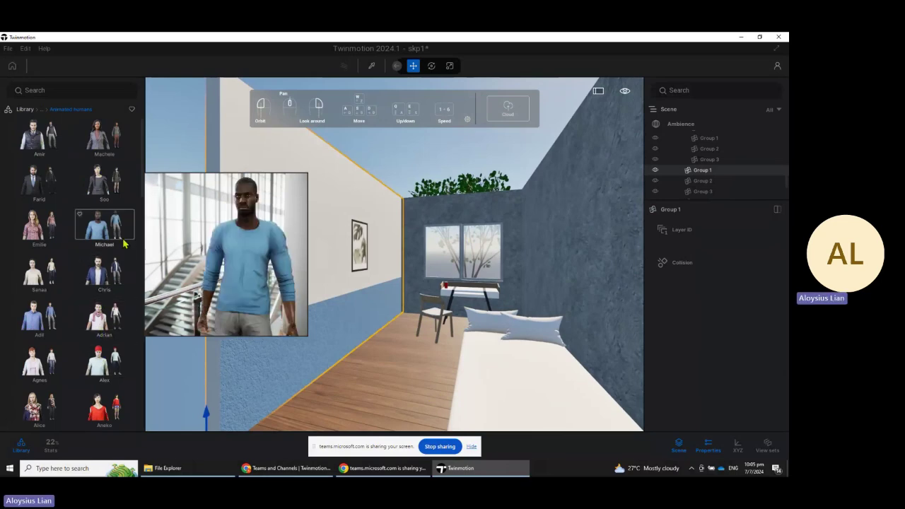
{"action": "mouse_move", "coordinate": [117, 277]}
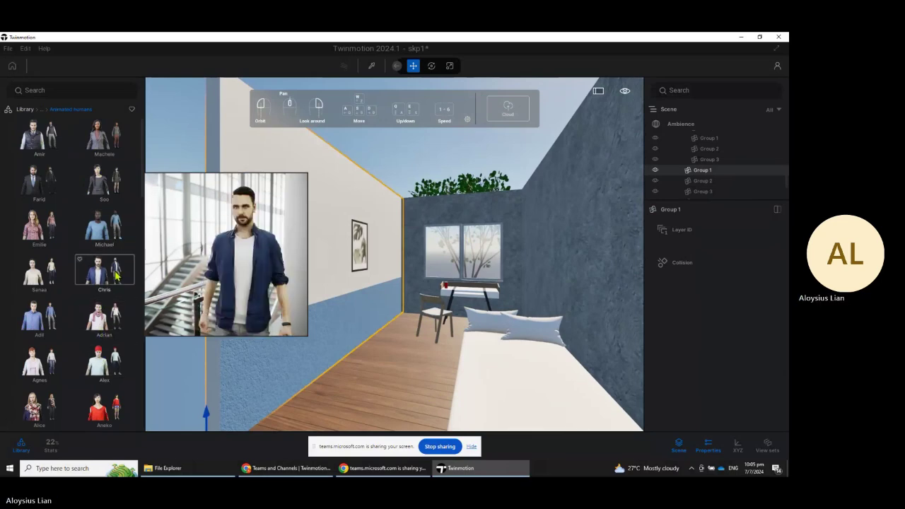
{"action": "left_click_drag", "start_coordinate": [116, 275], "coordinate": [394, 375]}
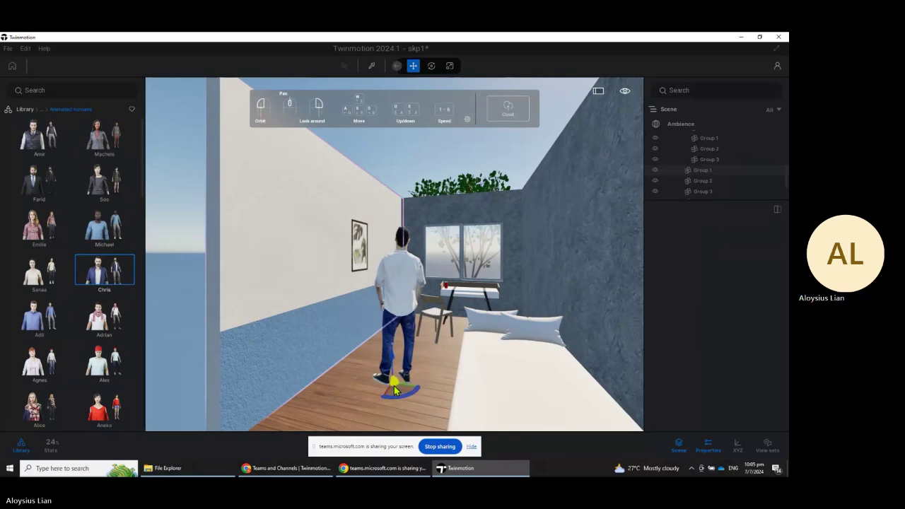
{"action": "mouse_move", "coordinate": [123, 141]}
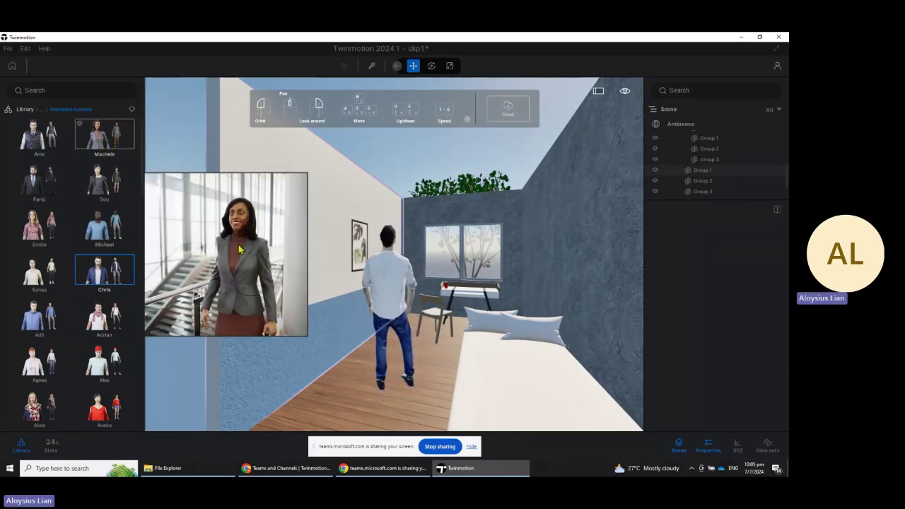
{"action": "mouse_move", "coordinate": [66, 128]}
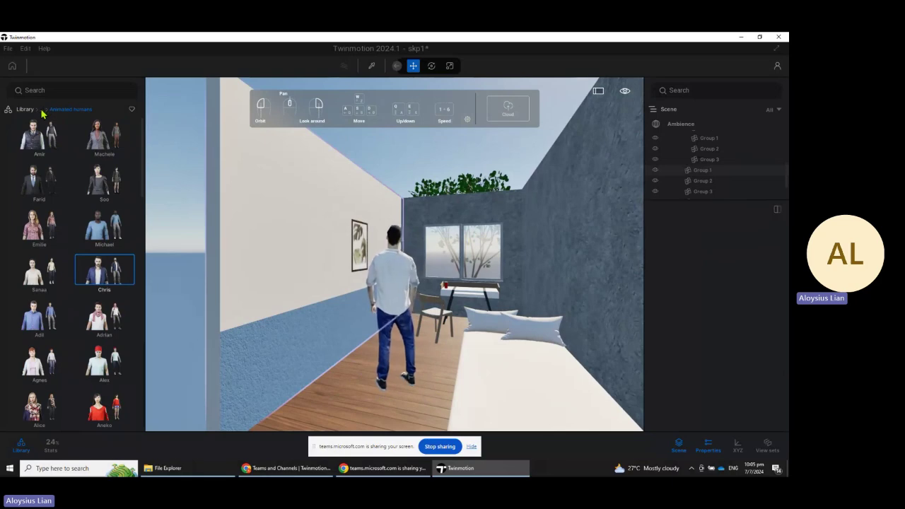
Step: Place the posed human Dolores from the library's Casual characters seated on the bed
{"action": "left_click", "coordinate": [42, 110]}
{"action": "left_click", "coordinate": [39, 185]}
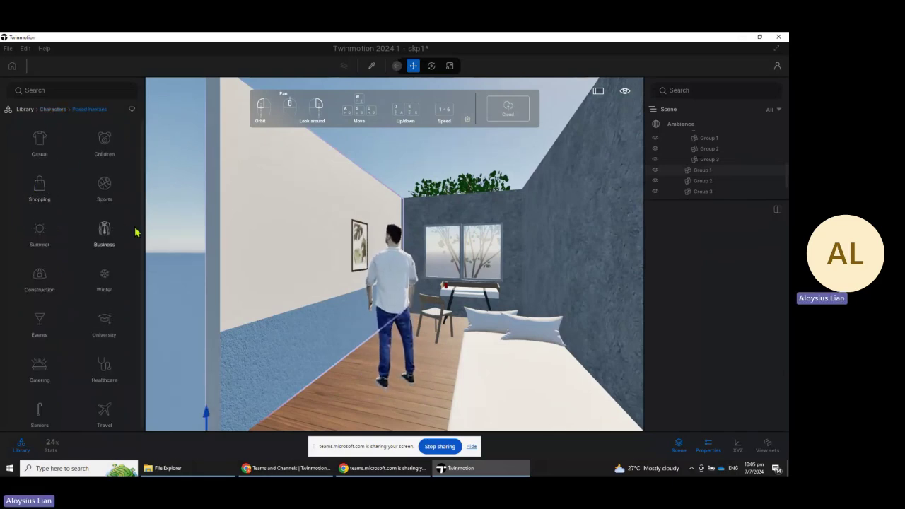
{"action": "left_click", "coordinate": [40, 141]}
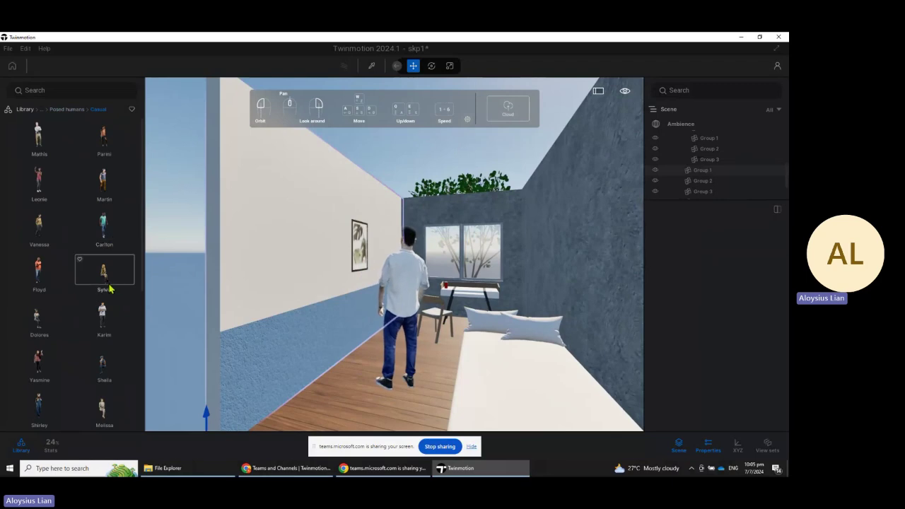
{"action": "scroll", "coordinate": [60, 316], "scroll_direction": "down", "scroll_amount": 1}
{"action": "left_click_drag", "start_coordinate": [59, 316], "coordinate": [476, 393]}
{"action": "left_click_drag", "start_coordinate": [39, 303], "coordinate": [57, 117]}
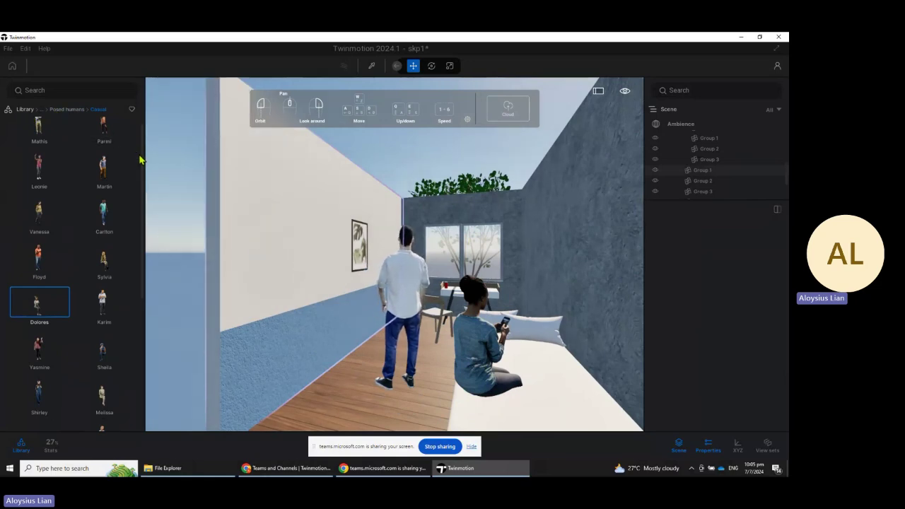
Step: Rotate Dolores so that she sits on the edge of the bed with her legs over the wooden floor
{"action": "left_click_drag", "start_coordinate": [422, 321], "coordinate": [564, 344]}
{"action": "left_click", "coordinate": [526, 354]}
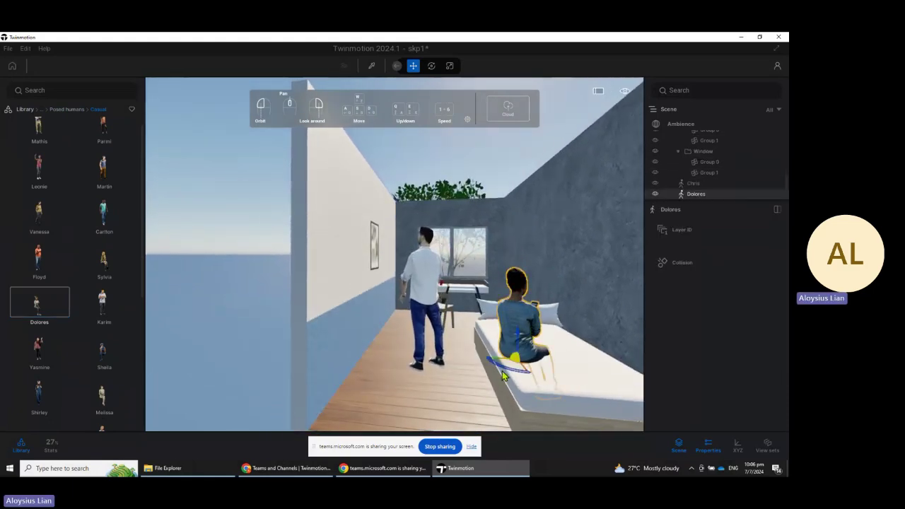
{"action": "left_click_drag", "start_coordinate": [506, 373], "coordinate": [593, 344]}
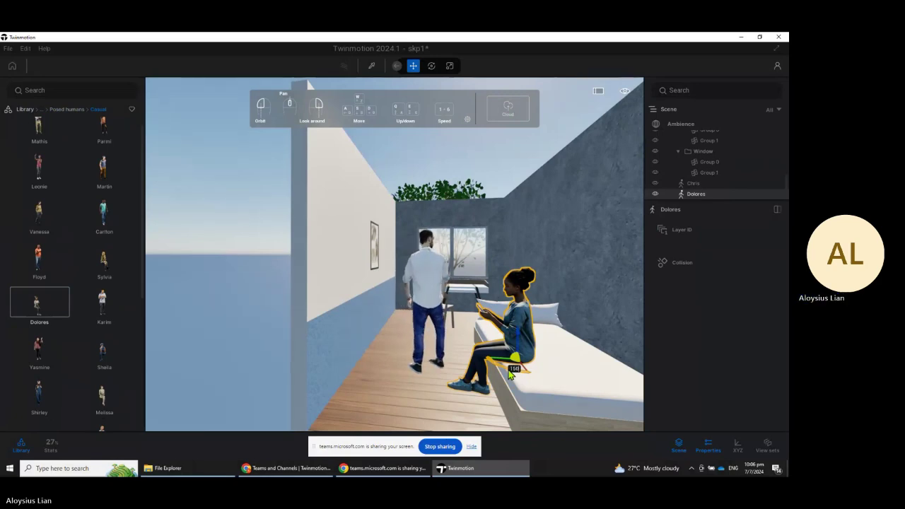
{"action": "left_click_drag", "start_coordinate": [508, 371], "coordinate": [421, 324]}
{"action": "left_click", "coordinate": [222, 231]}
Step: Frame the room with both characters in view and set the scene's time of day to nighttime
{"action": "scroll", "coordinate": [421, 324], "scroll_direction": "down", "scroll_amount": 6}
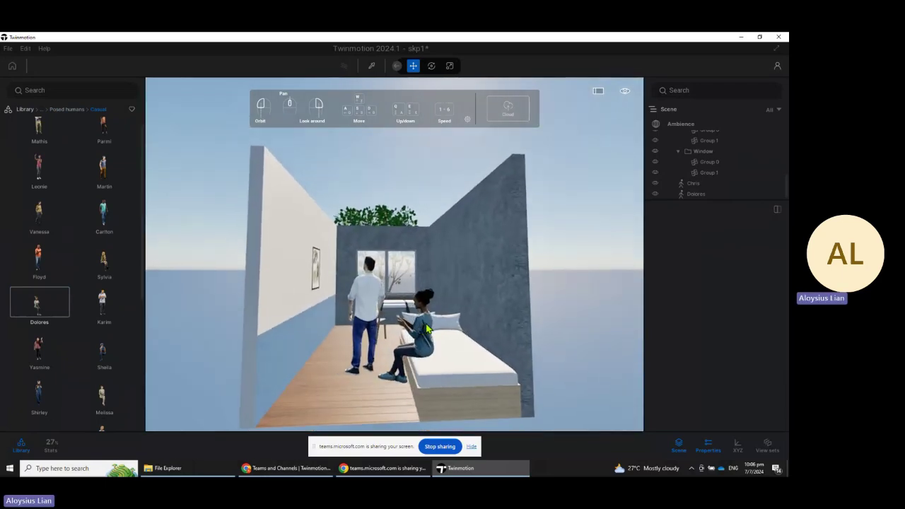
{"action": "scroll", "coordinate": [405, 333], "scroll_direction": "up", "scroll_amount": 5}
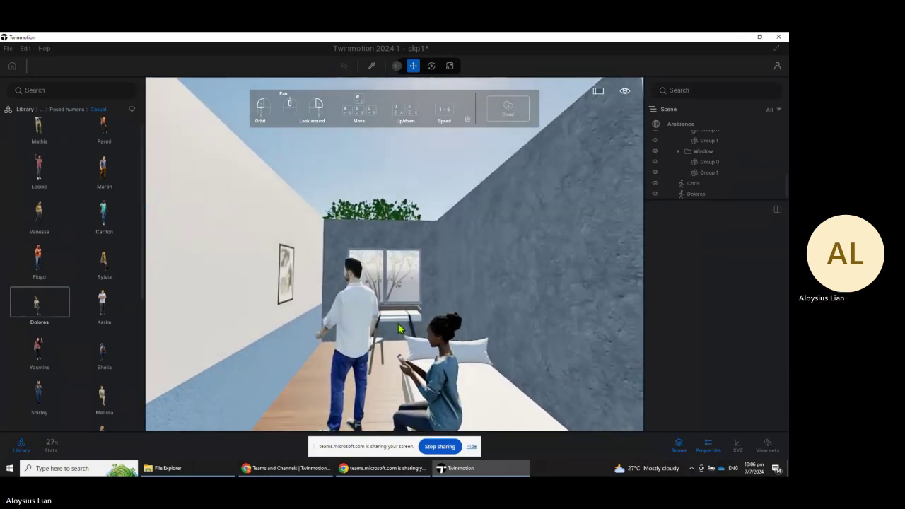
{"action": "scroll", "coordinate": [399, 319], "scroll_direction": "up", "scroll_amount": 3}
{"action": "scroll", "coordinate": [398, 313], "scroll_direction": "down", "scroll_amount": 5}
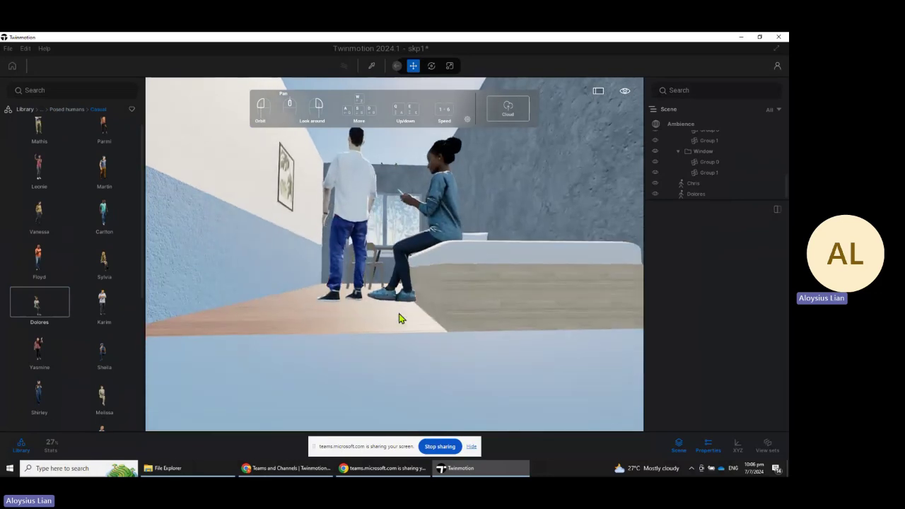
{"action": "scroll", "coordinate": [398, 317], "scroll_direction": "down", "scroll_amount": 3}
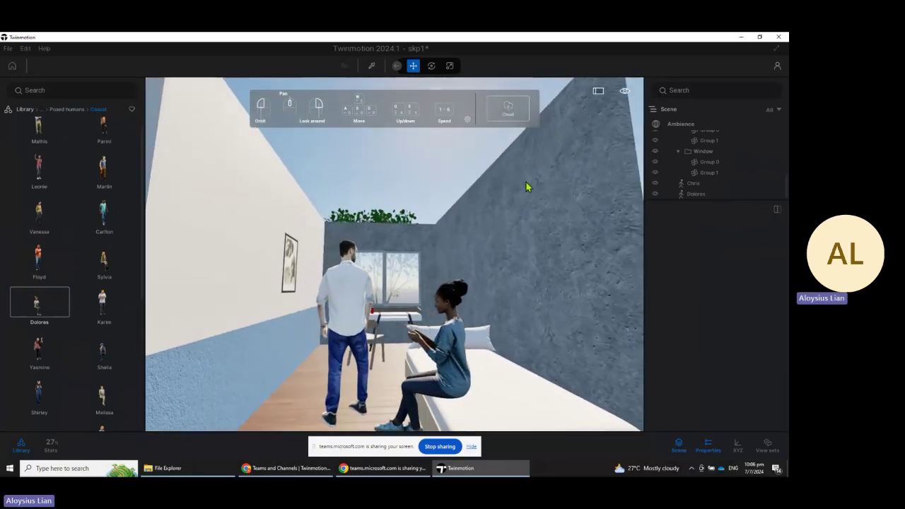
{"action": "left_click_drag", "start_coordinate": [507, 208], "coordinate": [501, 213]}
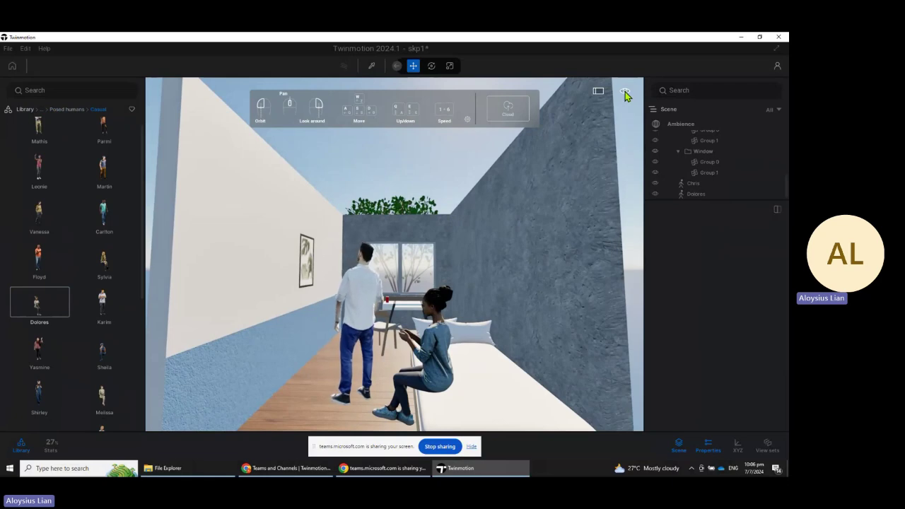
{"action": "left_click", "coordinate": [625, 93]}
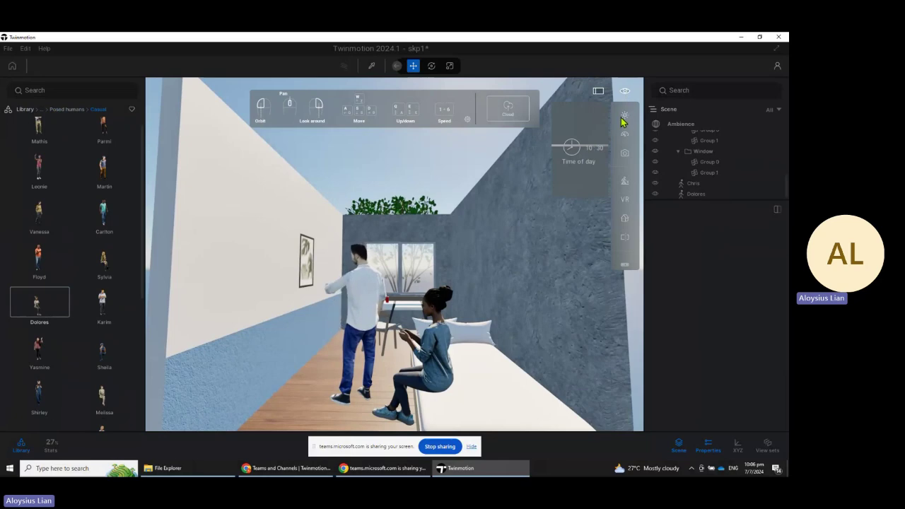
{"action": "left_click", "coordinate": [624, 116]}
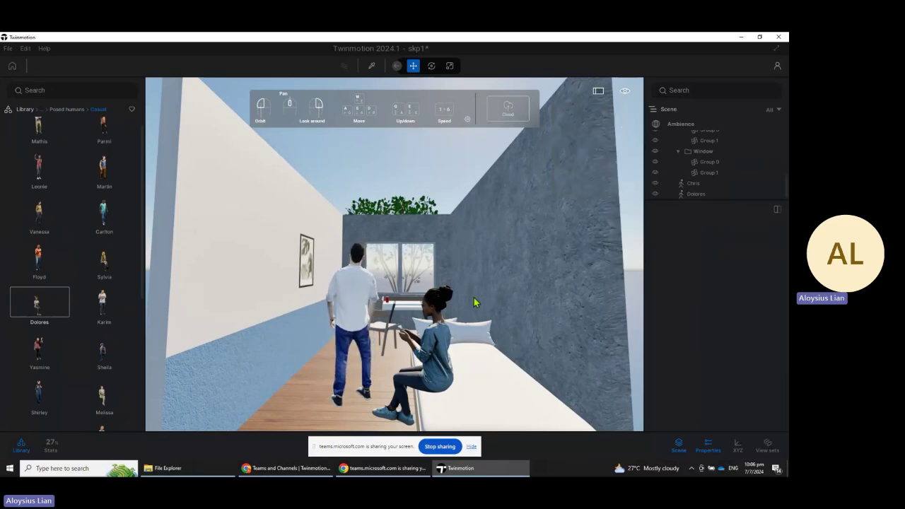
{"action": "mouse_move", "coordinate": [624, 97]}
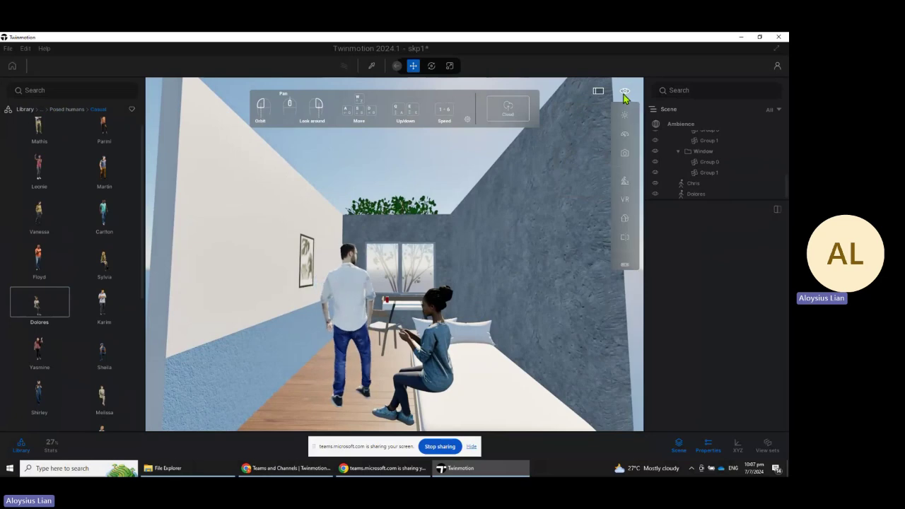
{"action": "left_click", "coordinate": [624, 117]}
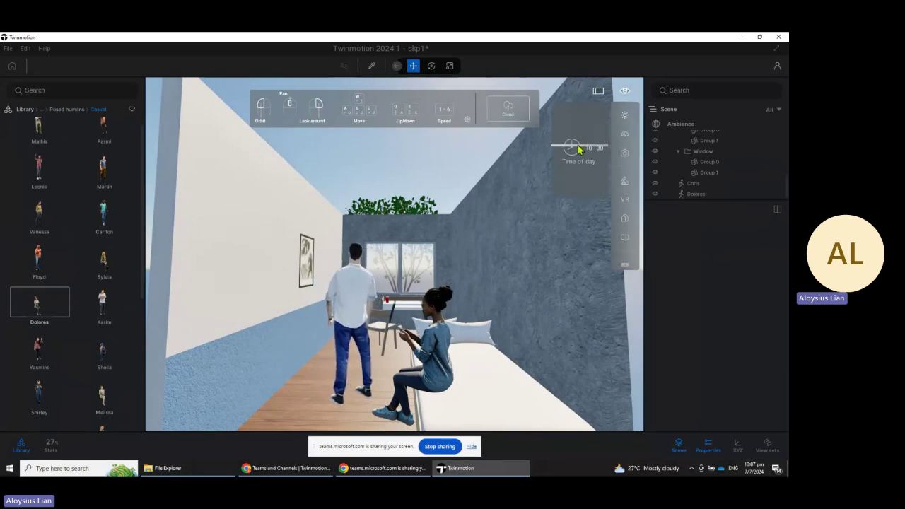
{"action": "left_click_drag", "start_coordinate": [579, 145], "coordinate": [582, 187]}
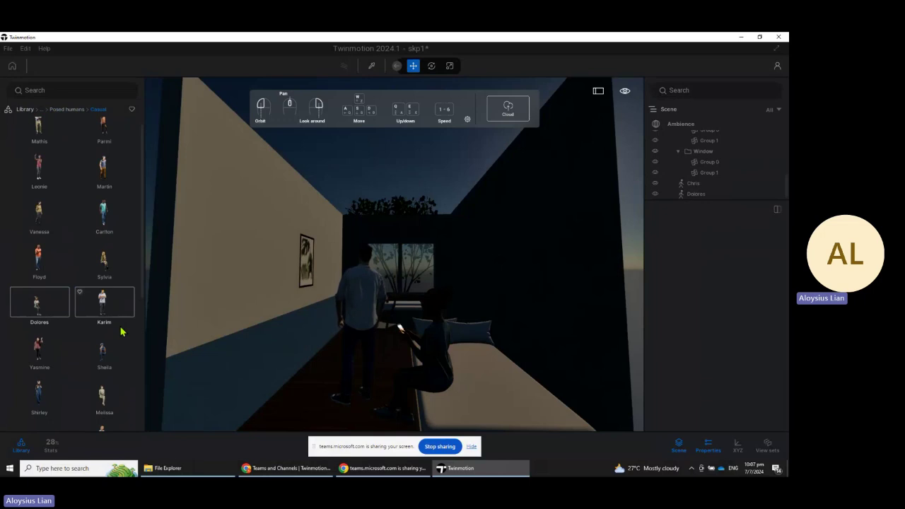
Step: Place an IES 01 light from the library's Lights high on the wall above the framed picture
{"action": "left_click", "coordinate": [25, 109]}
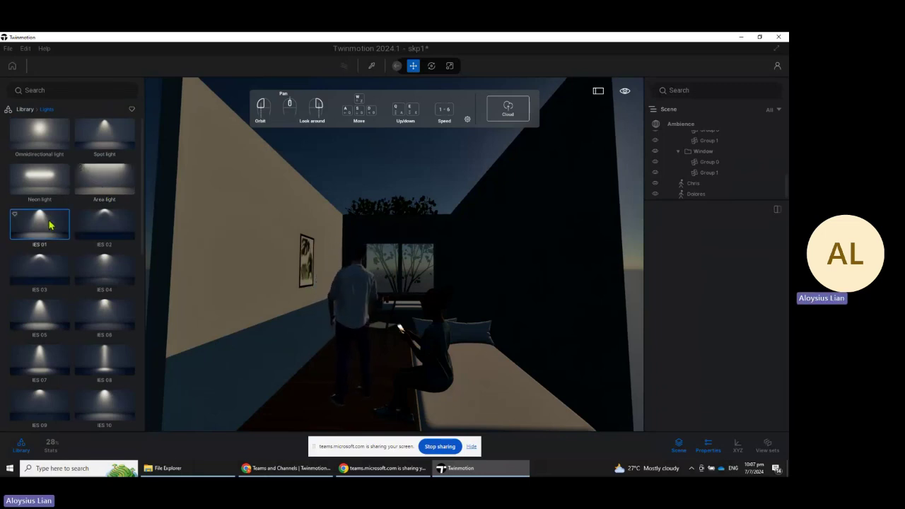
{"action": "left_click_drag", "start_coordinate": [50, 225], "coordinate": [311, 197]}
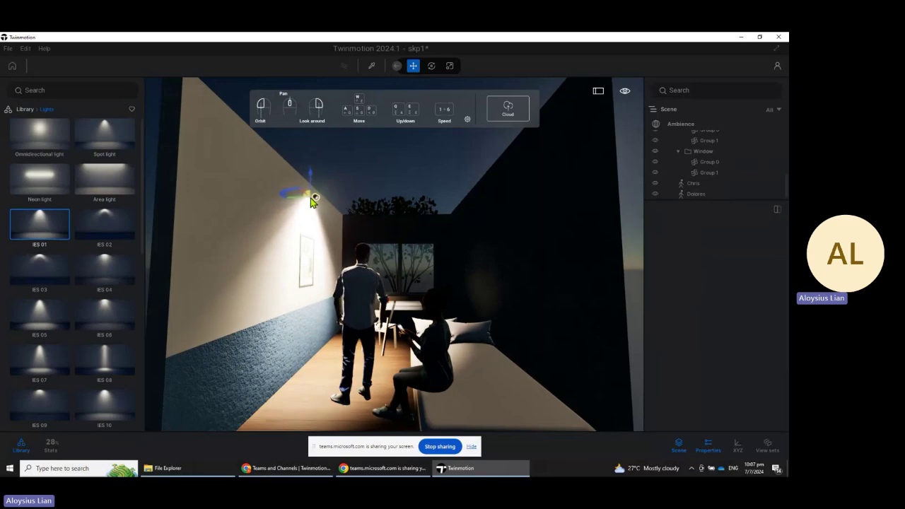
{"action": "left_click", "coordinate": [311, 198]}
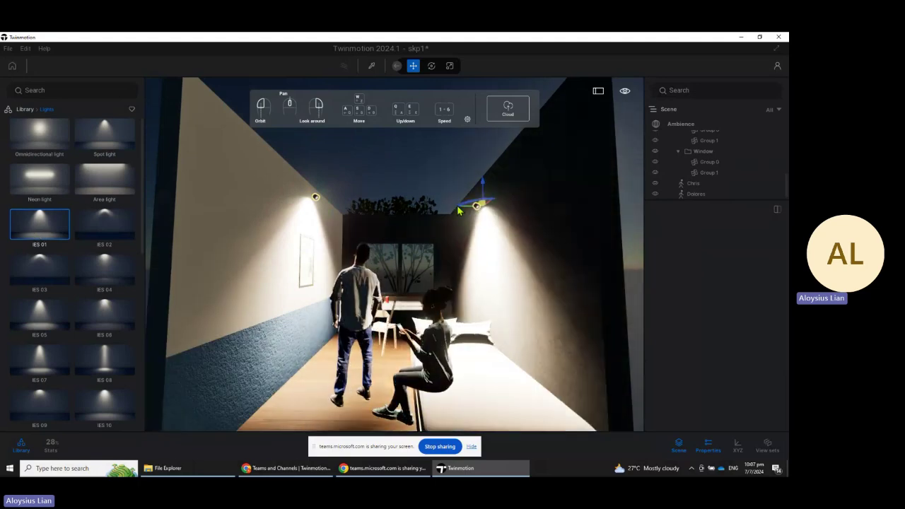
{"action": "left_click", "coordinate": [430, 212]}
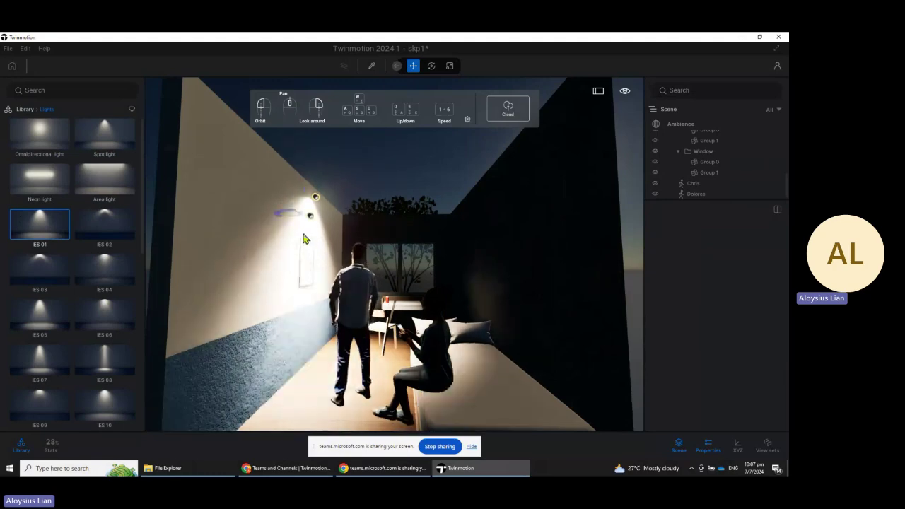
{"action": "left_click", "coordinate": [292, 325]}
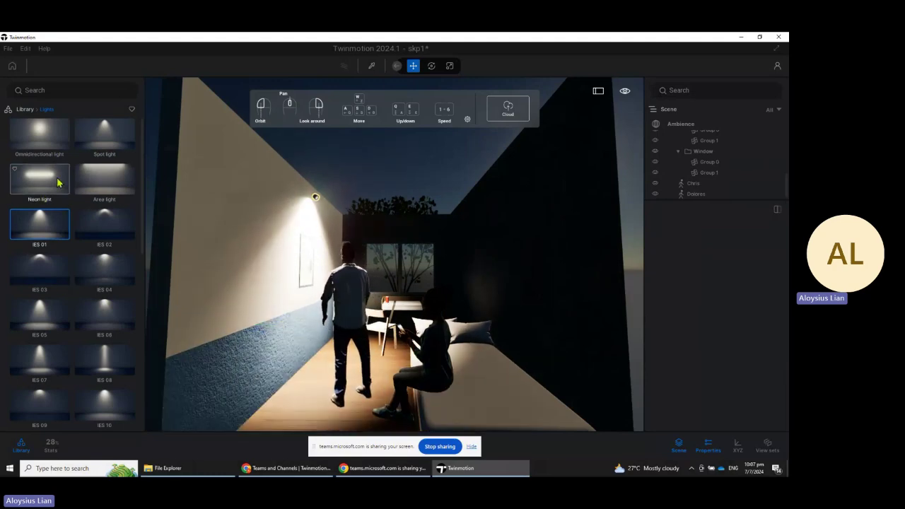
Step: Place an Area light from the library at the top of the back wall above the window
{"action": "left_click", "coordinate": [102, 175]}
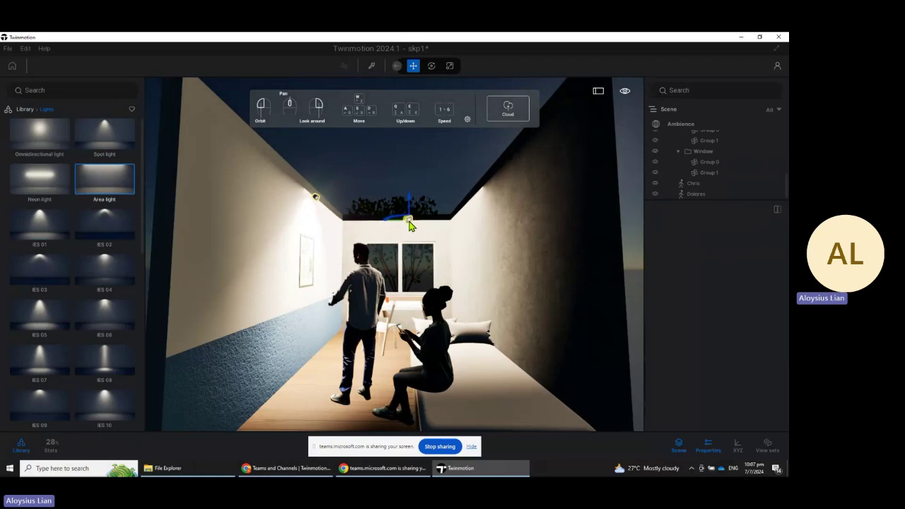
{"action": "left_click", "coordinate": [409, 222]}
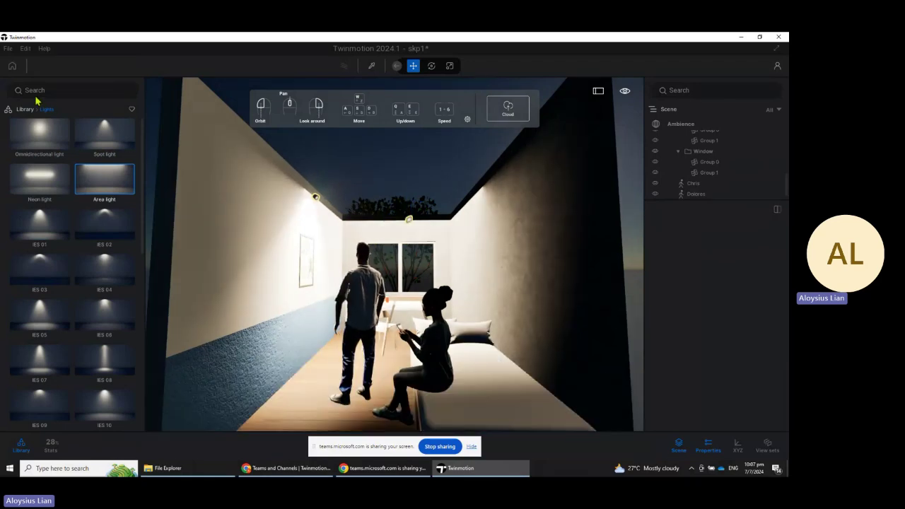
{"action": "left_click_drag", "start_coordinate": [108, 132], "coordinate": [416, 175]}
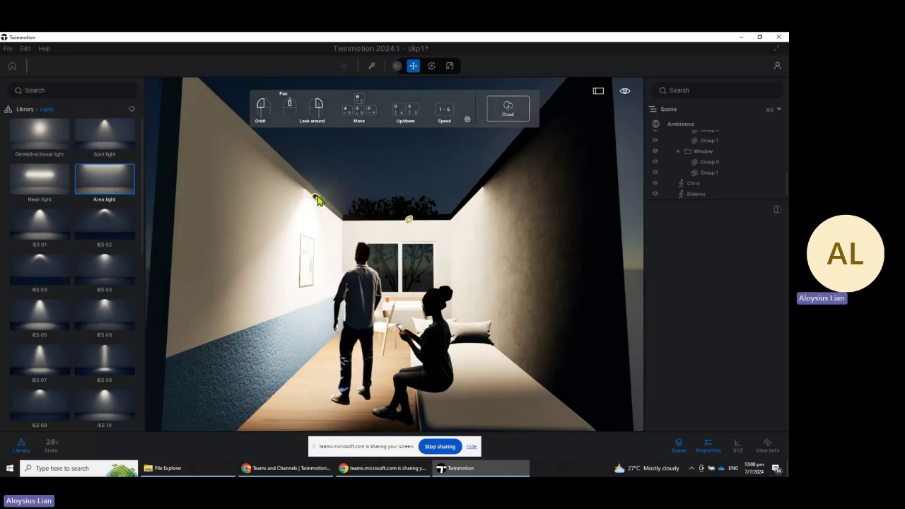
Step: Set the IES 01 light's cone angle to 31° and its color temperature to about 2526 K
{"action": "left_click", "coordinate": [318, 201]}
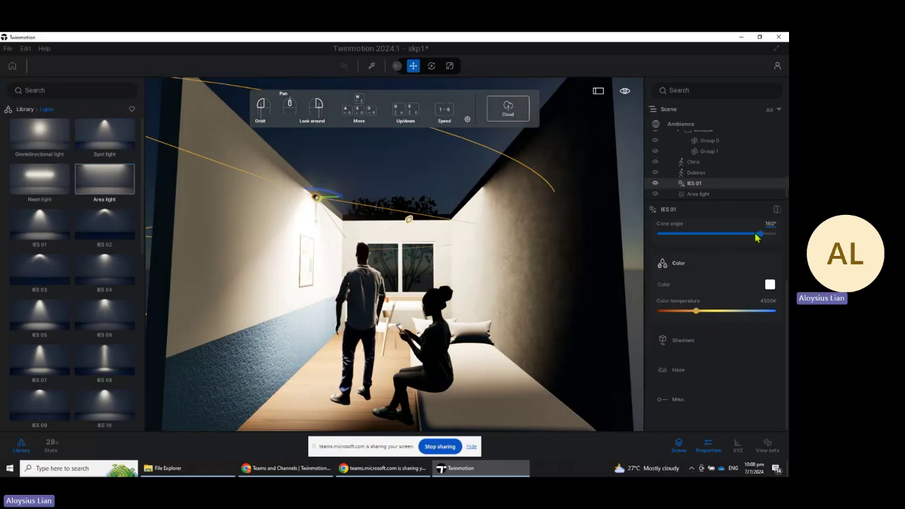
{"action": "left_click_drag", "start_coordinate": [761, 236], "coordinate": [679, 238]}
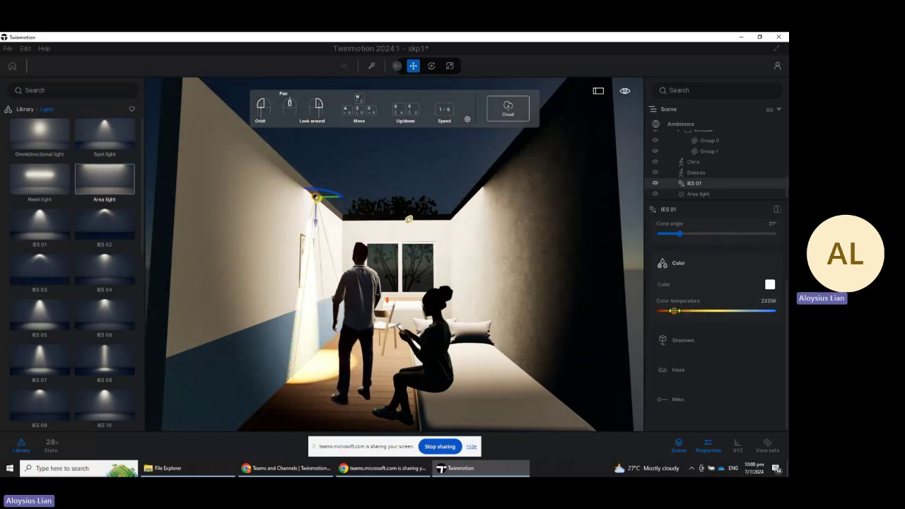
{"action": "mouse_move", "coordinate": [674, 310]}
{"action": "left_mouse_down"}
{"action": "mouse_move", "coordinate": [664, 310]}
{"action": "mouse_move", "coordinate": [673, 310]}
{"action": "left_mouse_up"}
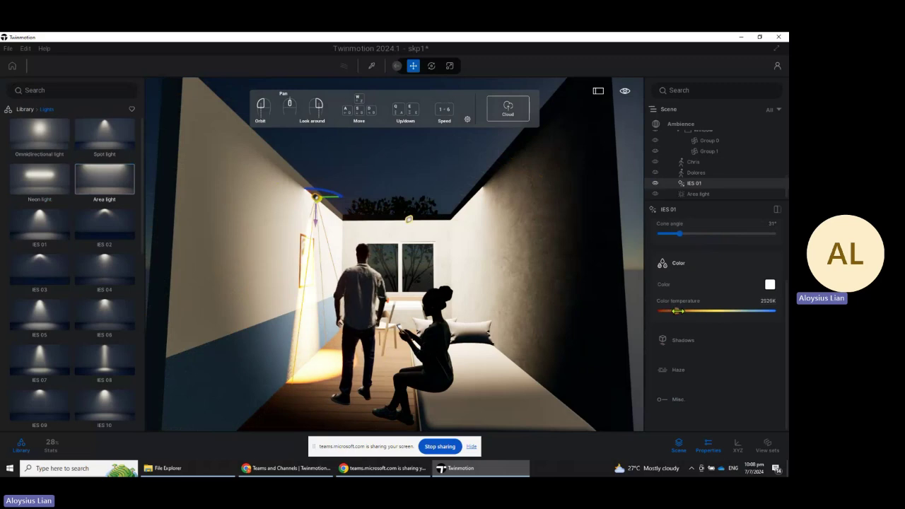
Step: Set the IES 01 light's intensity to 100 lm and its attenuation to 2.3 m
{"action": "left_click", "coordinate": [664, 264]}
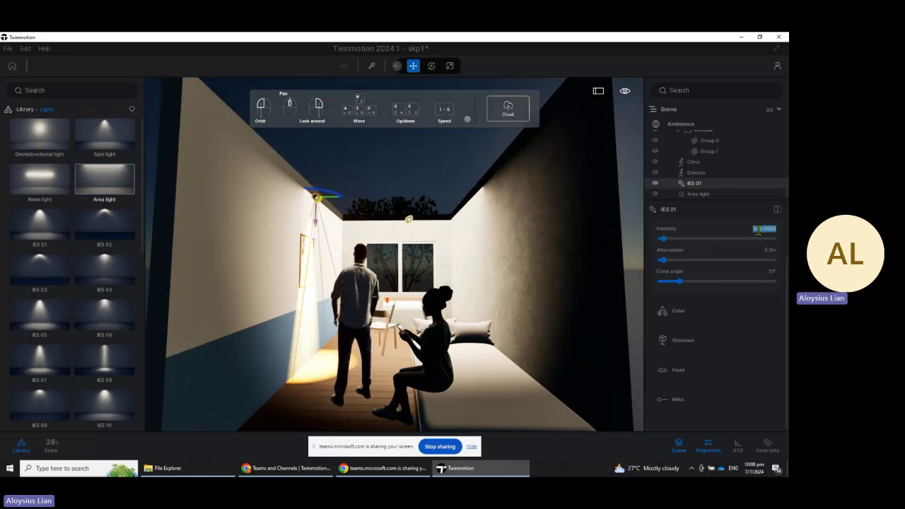
{"action": "type", "text": "00"}
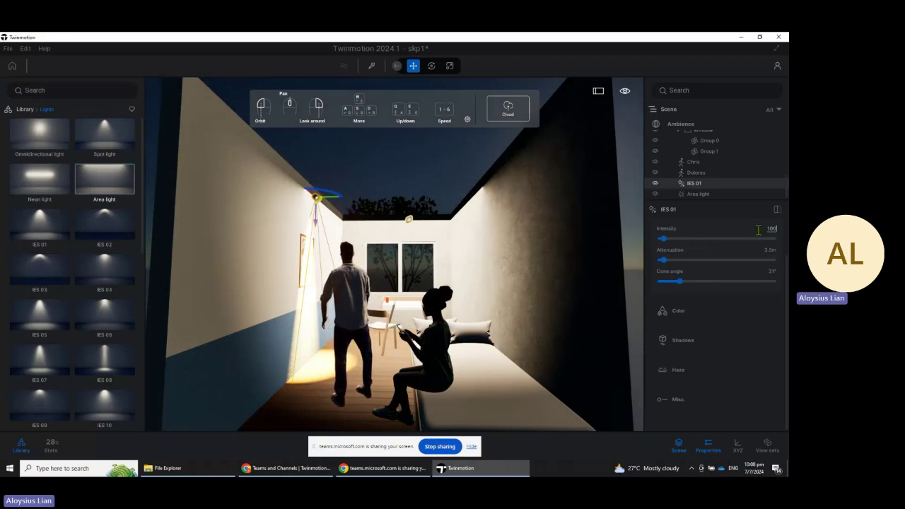
{"action": "key", "text": "Return"}
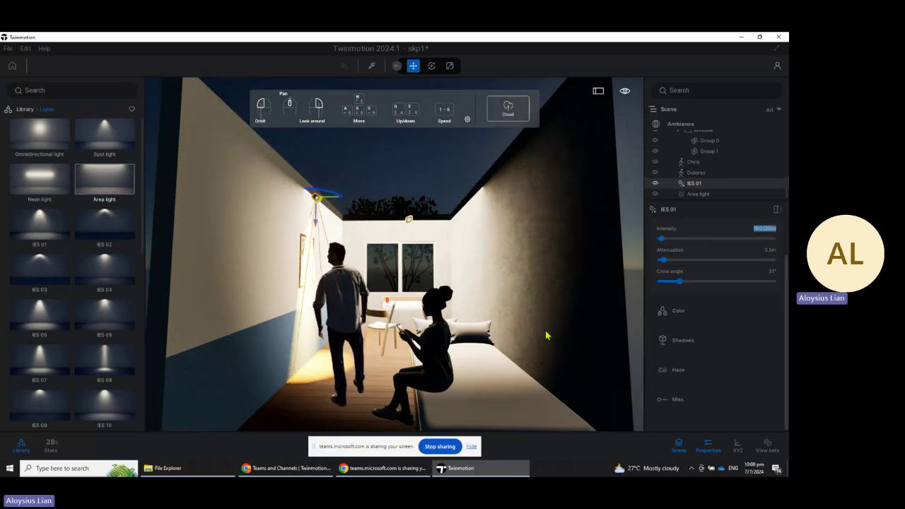
{"action": "left_click", "coordinate": [662, 260]}
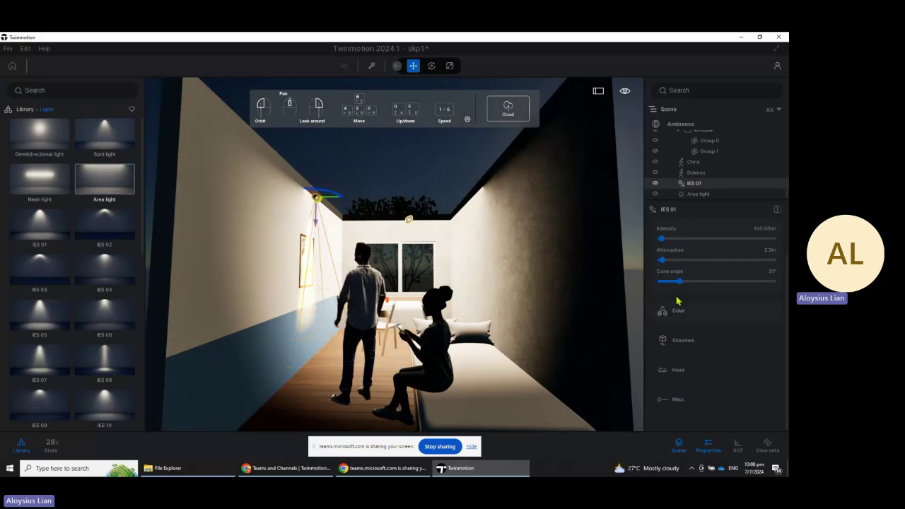
Step: Widen the IES 01 light's cone angle to 64° and lower the light slightly on the wall above the picture
{"action": "left_click", "coordinate": [678, 282]}
{"action": "left_click_drag", "start_coordinate": [672, 281], "coordinate": [700, 282]}
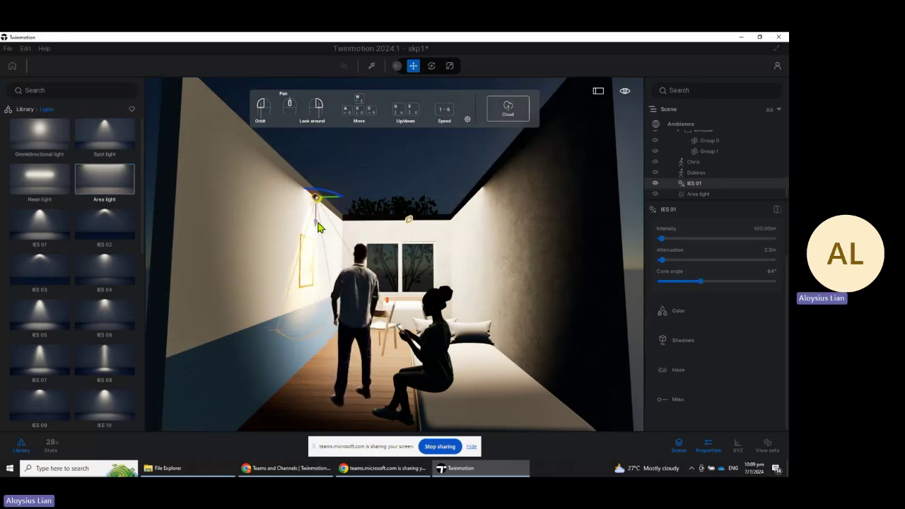
{"action": "left_click_drag", "start_coordinate": [319, 226], "coordinate": [320, 238]}
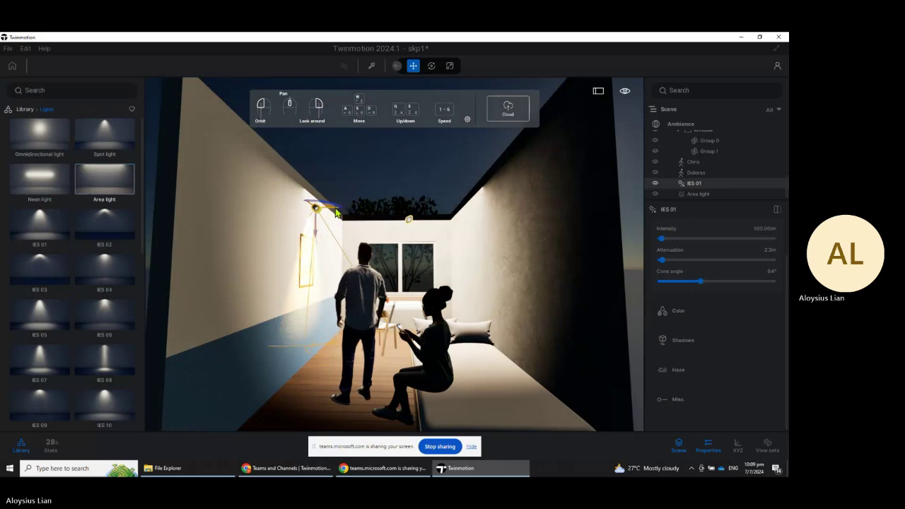
{"action": "mouse_move", "coordinate": [336, 212]}
{"action": "left_mouse_down"}
{"action": "mouse_move", "coordinate": [355, 212]}
{"action": "mouse_move", "coordinate": [335, 213]}
{"action": "left_mouse_up"}
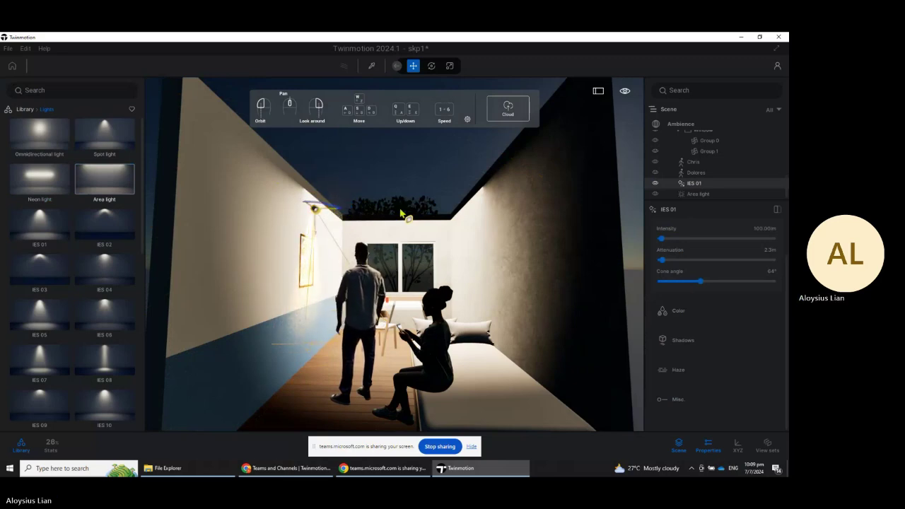
{"action": "left_click", "coordinate": [419, 176]}
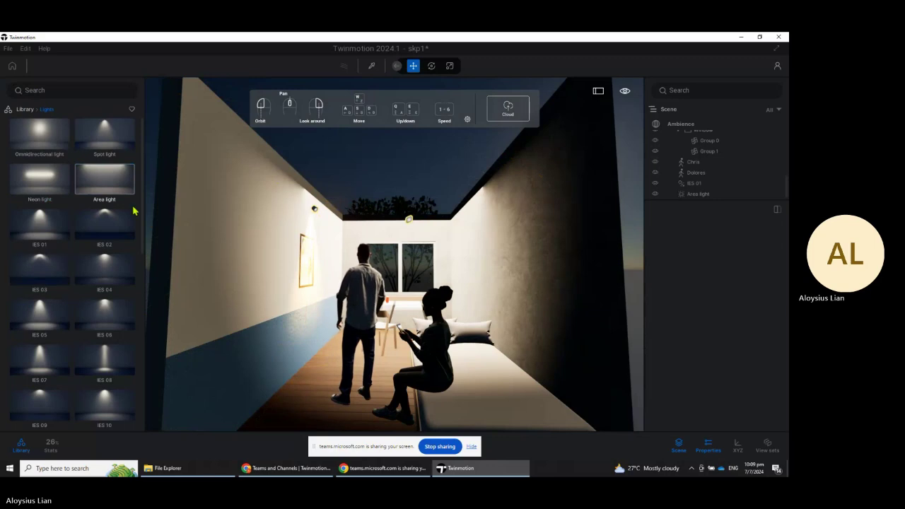
Step: Place a Neon light from the library high on the textured wall above the bed and select it
{"action": "scroll", "coordinate": [51, 352], "scroll_direction": "down", "scroll_amount": 3}
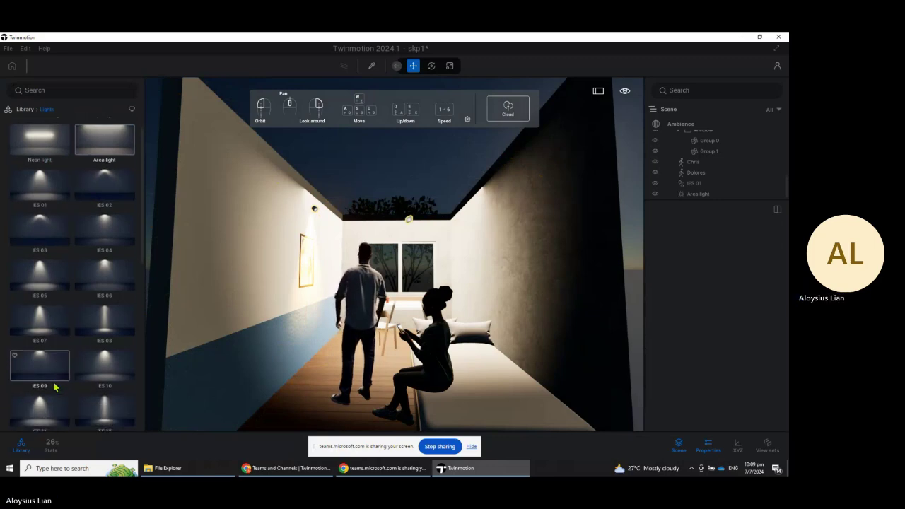
{"action": "scroll", "coordinate": [55, 384], "scroll_direction": "down", "scroll_amount": 4}
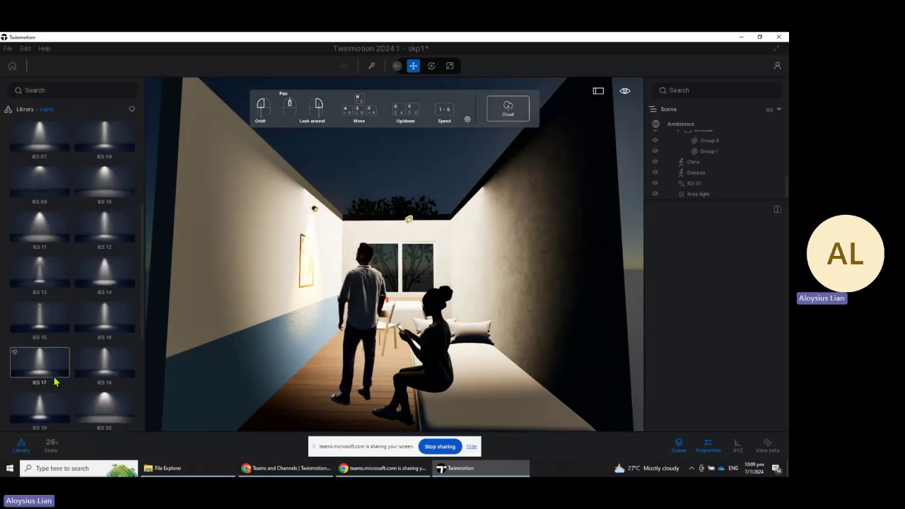
{"action": "scroll", "coordinate": [97, 385], "scroll_direction": "up", "scroll_amount": 6}
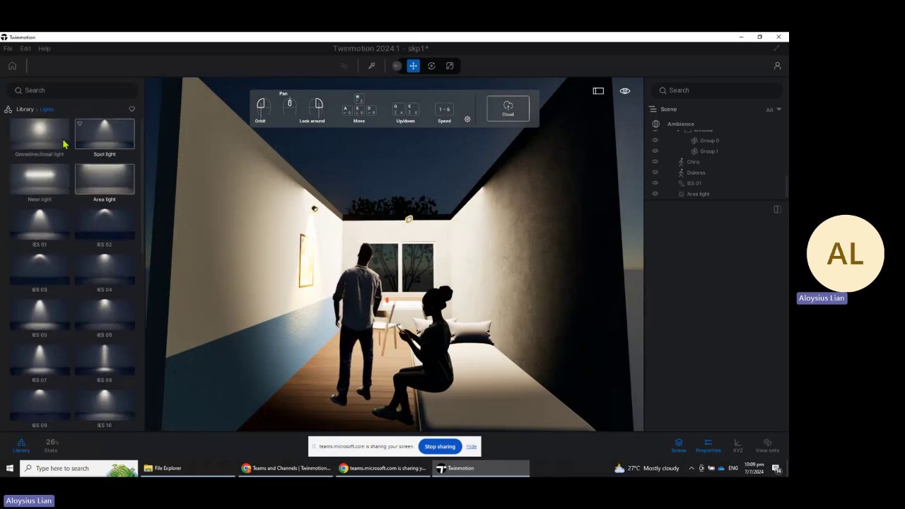
{"action": "left_click_drag", "start_coordinate": [43, 186], "coordinate": [379, 357]}
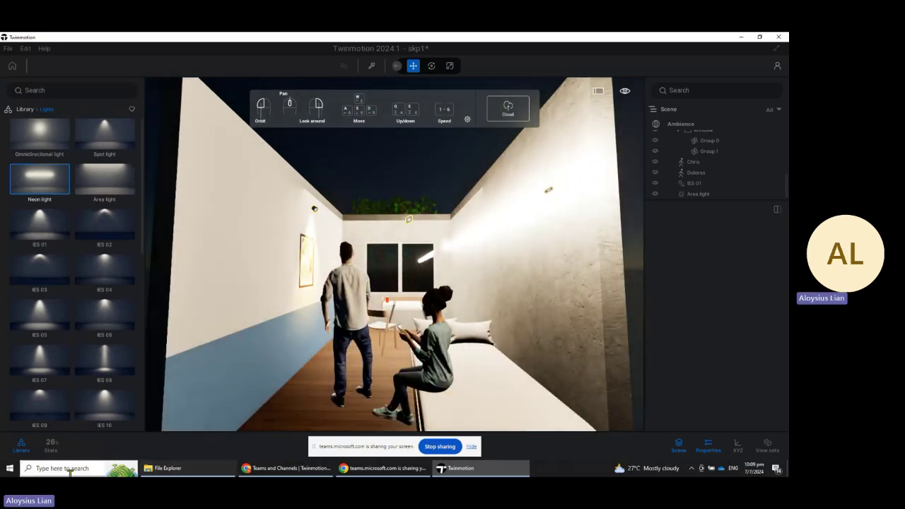
{"action": "left_click", "coordinate": [318, 136]}
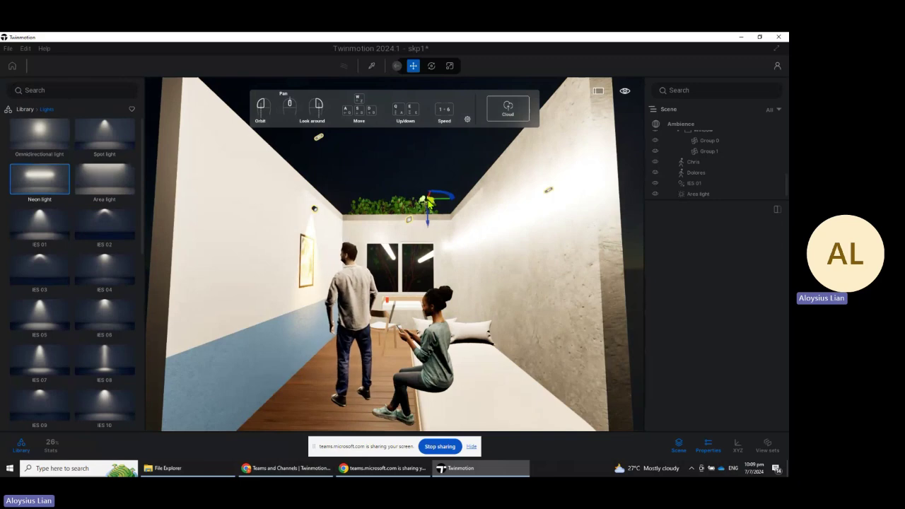
{"action": "left_click", "coordinate": [546, 196]}
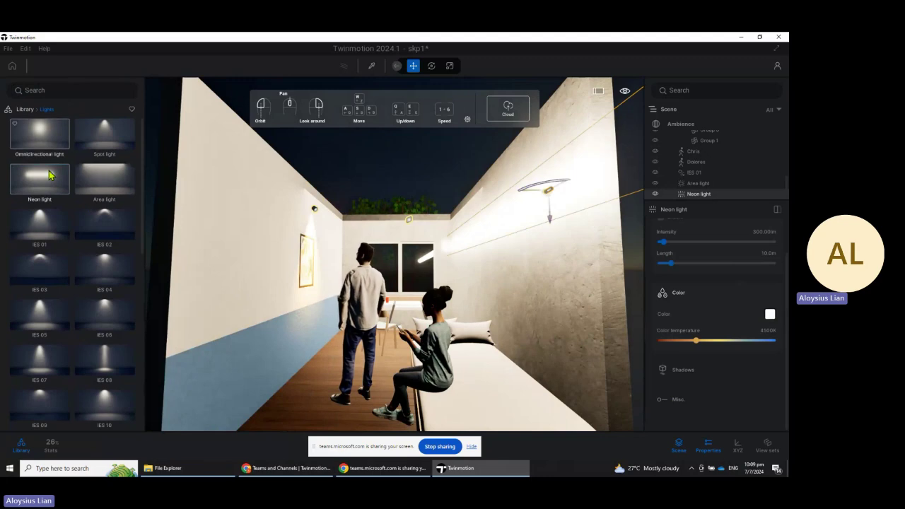
Step: Set the Neon light's color to a saturated purple on the color wheel
{"action": "left_click", "coordinate": [770, 316]}
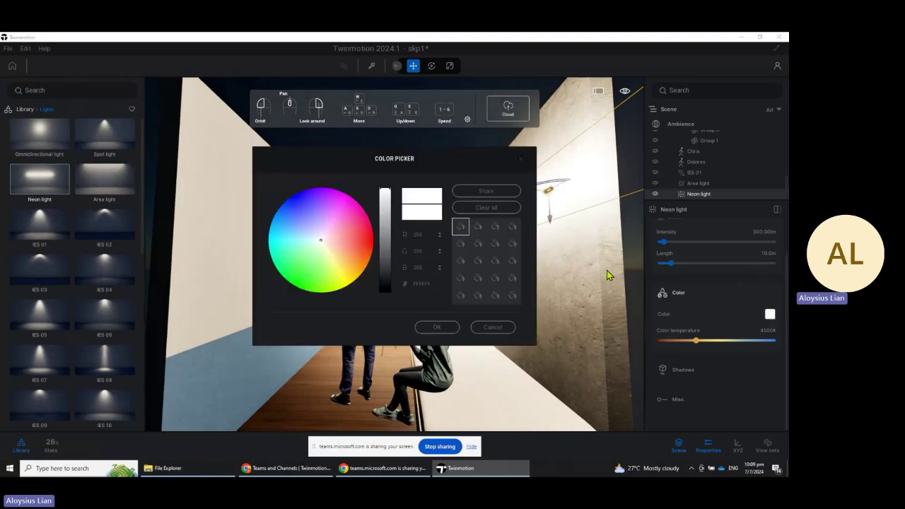
{"action": "left_click", "coordinate": [348, 214]}
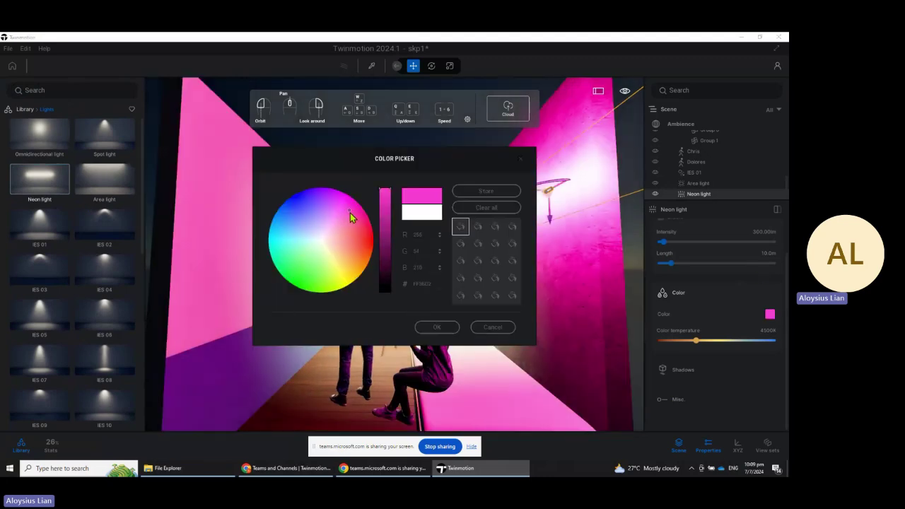
{"action": "left_click", "coordinate": [339, 198]}
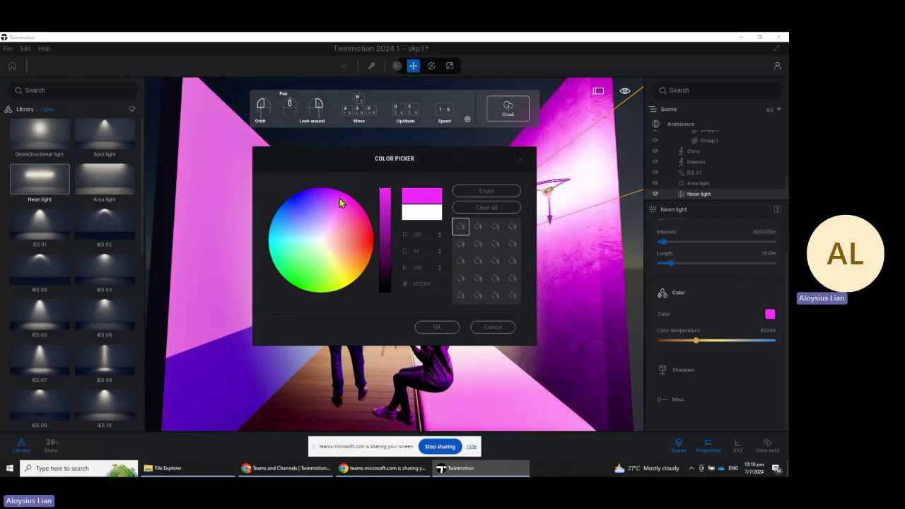
{"action": "left_click", "coordinate": [326, 195]}
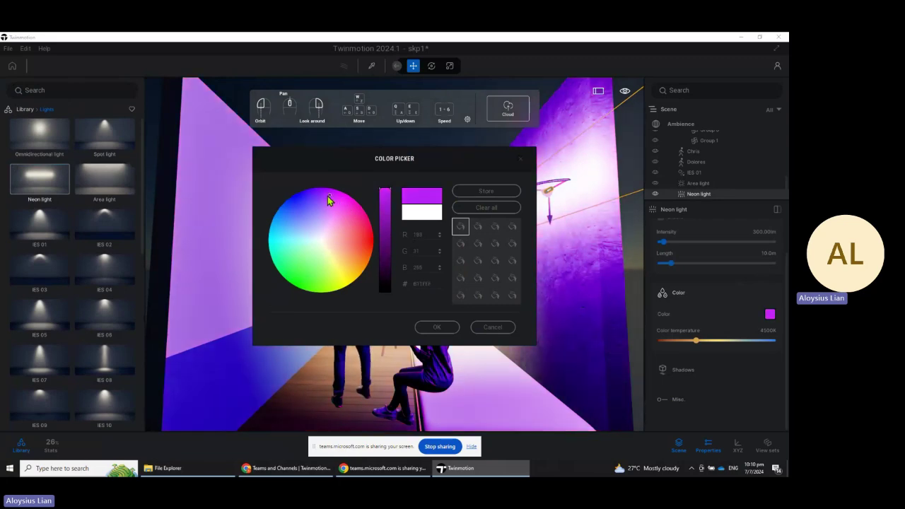
{"action": "left_click", "coordinate": [442, 327]}
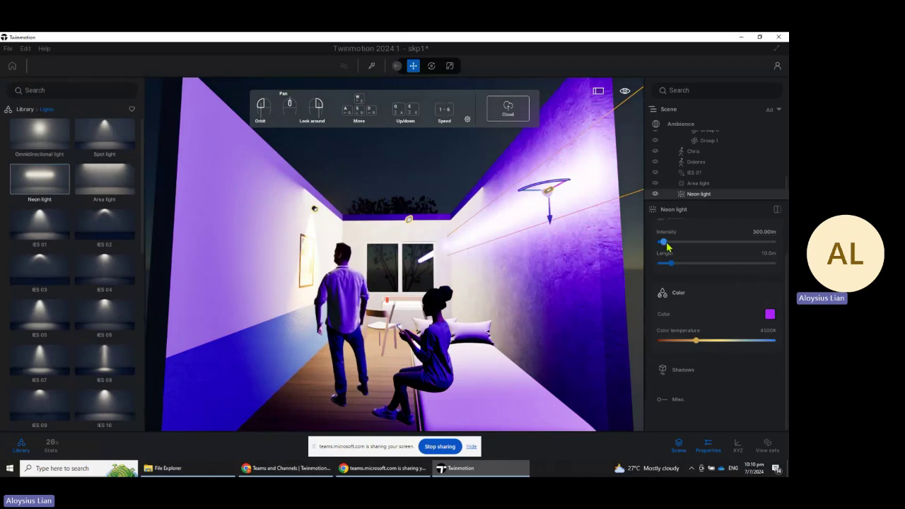
Step: Set the Neon light's intensity to 100 lm and shorten its length to 2.0 m
{"action": "left_click", "coordinate": [754, 234]}
{"action": "left_click", "coordinate": [754, 234]}
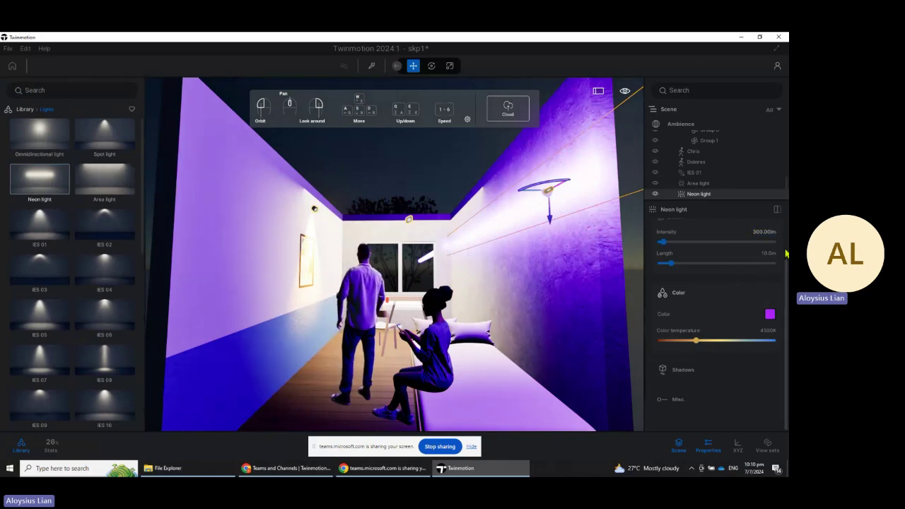
{"action": "key", "text": "Delete"}
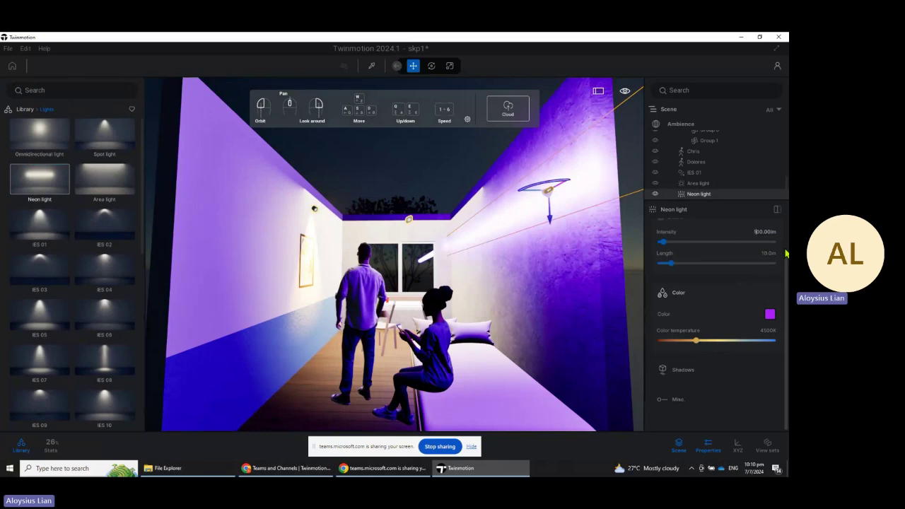
{"action": "key", "text": "Return"}
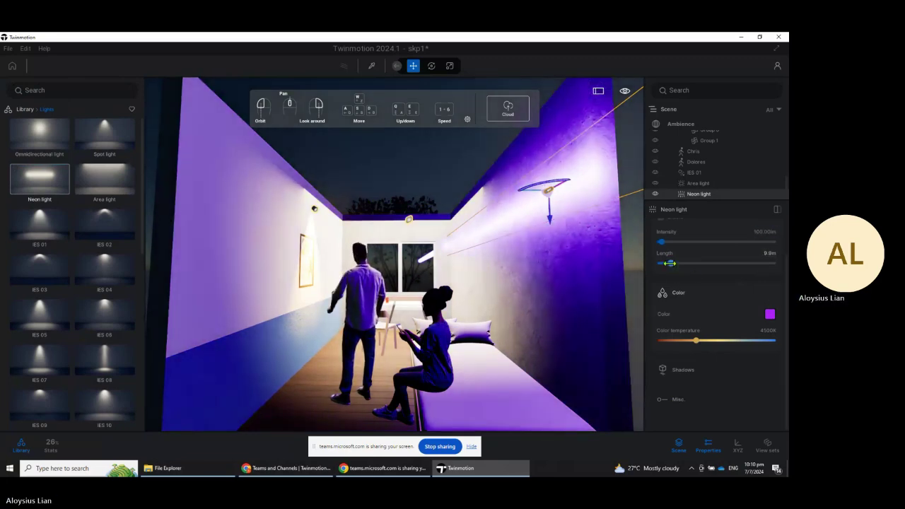
{"action": "left_click_drag", "start_coordinate": [670, 262], "coordinate": [661, 263]}
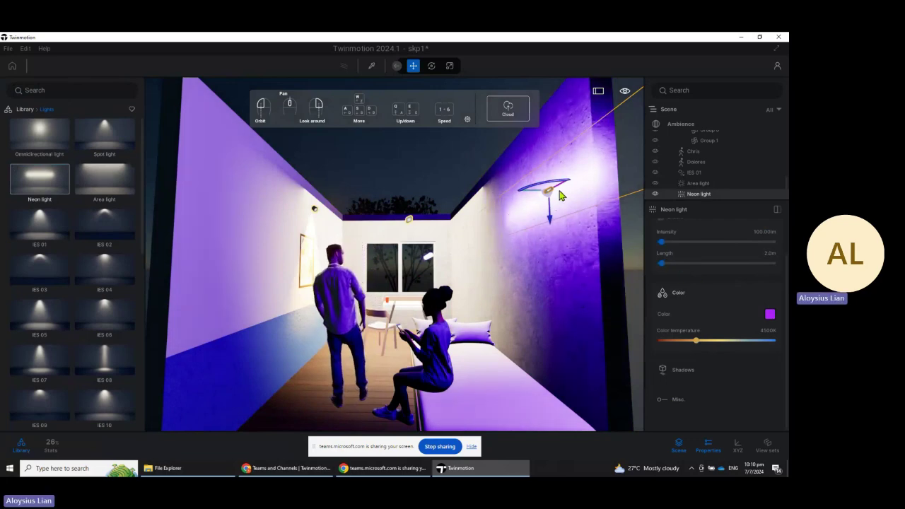
Step: Shift the Neon light along the textured wall and lower it to just above the bed
{"action": "left_click_drag", "start_coordinate": [559, 195], "coordinate": [557, 147]}
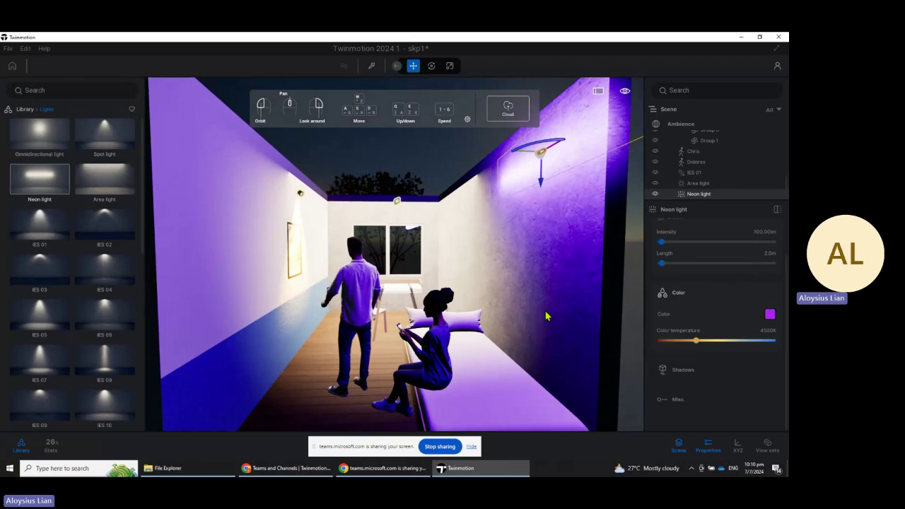
{"action": "left_click_drag", "start_coordinate": [541, 186], "coordinate": [541, 186]}
{"action": "left_click_drag", "start_coordinate": [542, 231], "coordinate": [527, 291]}
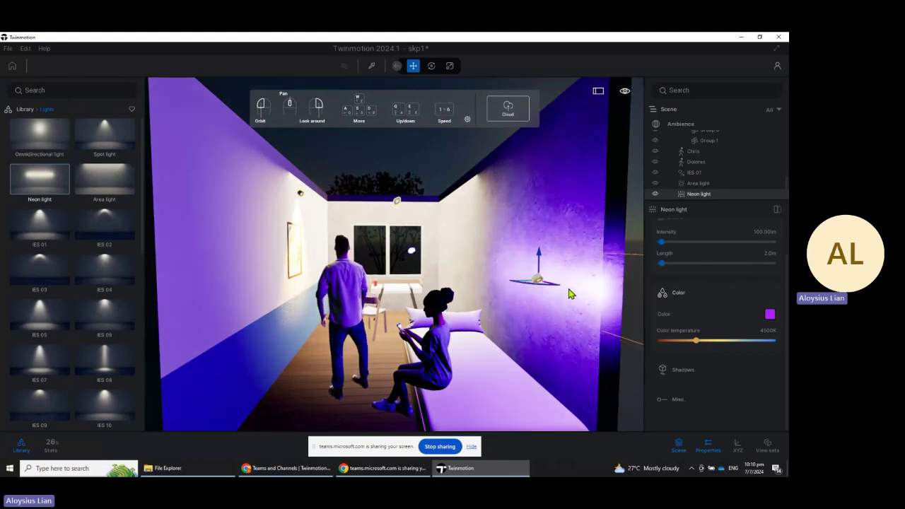
Step: Raise the Neon light slightly beside the wall above the bed and deselect it, with the whole room in frame
{"action": "scroll", "coordinate": [570, 294], "scroll_direction": "up", "scroll_amount": 3}
{"action": "scroll", "coordinate": [569, 294], "scroll_direction": "down", "scroll_amount": 3}
{"action": "middle_click_drag", "start_coordinate": [563, 297], "coordinate": [635, 343]}
{"action": "left_click_drag", "start_coordinate": [634, 347], "coordinate": [427, 241]}
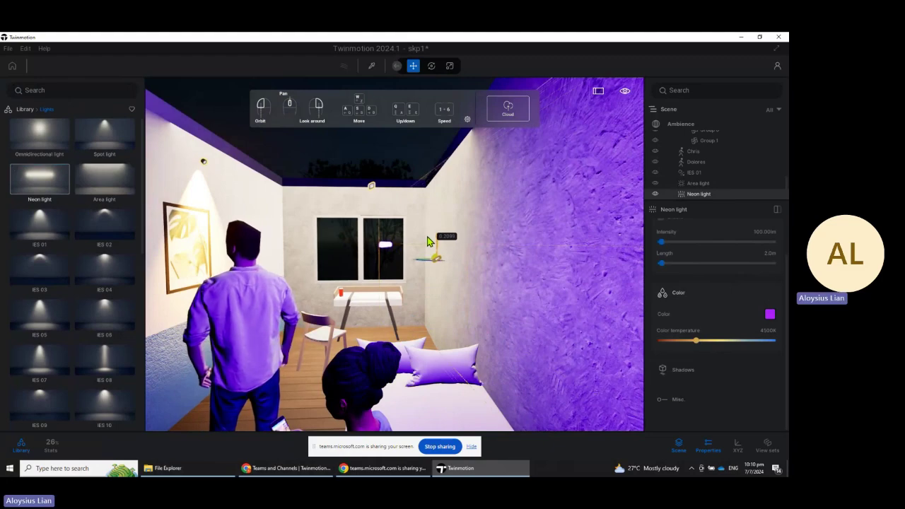
{"action": "key", "text": "e"}
{"action": "key", "text": "q"}
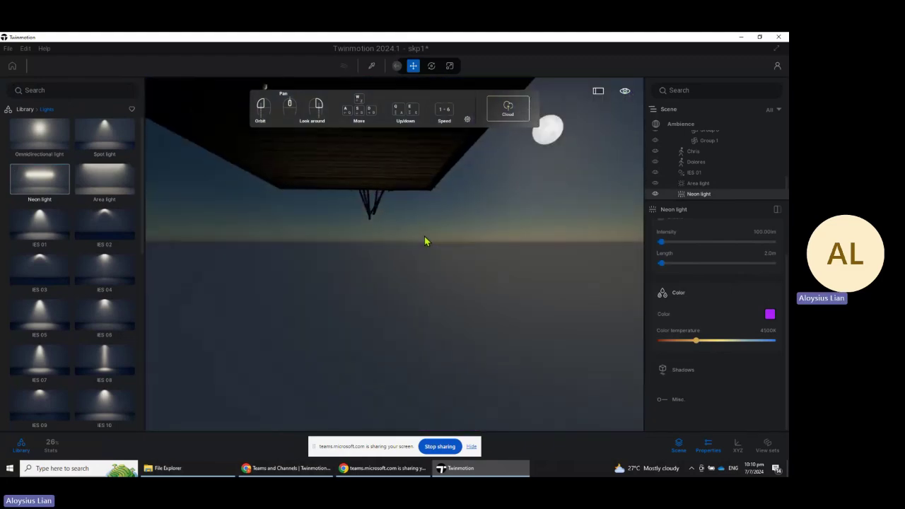
{"action": "key", "text": "e"}
{"action": "key", "text": "e"}
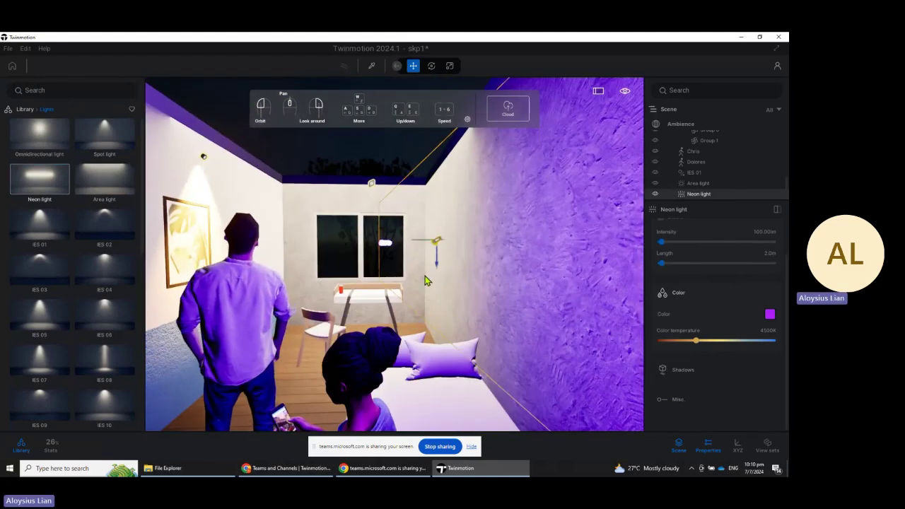
{"action": "key", "text": "s"}
{"action": "key", "text": "a"}
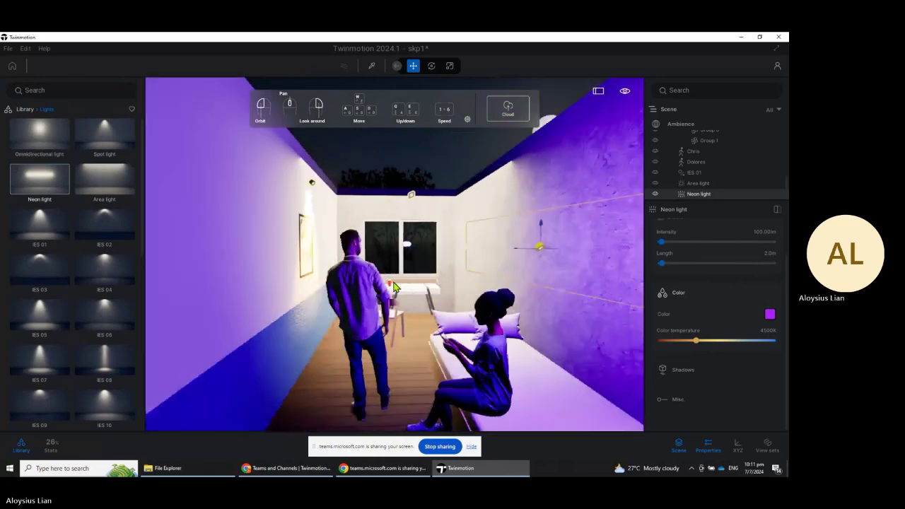
{"action": "key", "text": "d"}
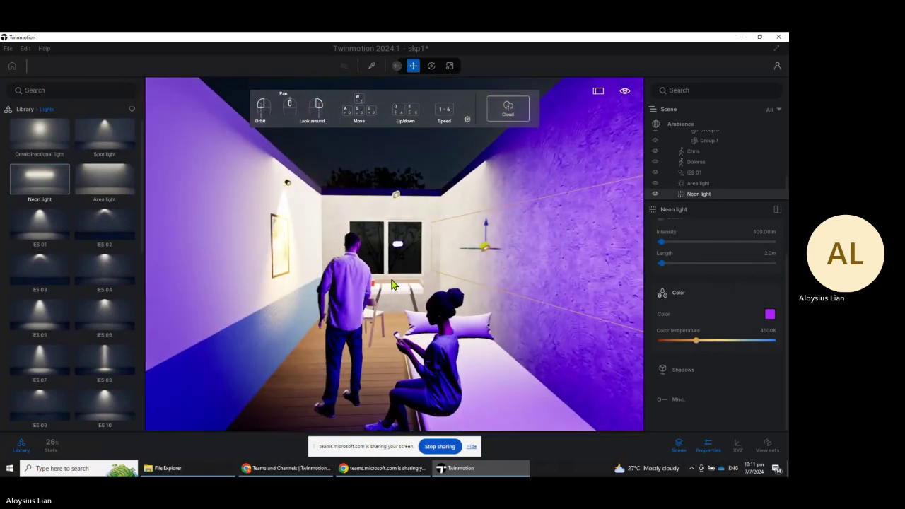
{"action": "left_click", "coordinate": [396, 164]}
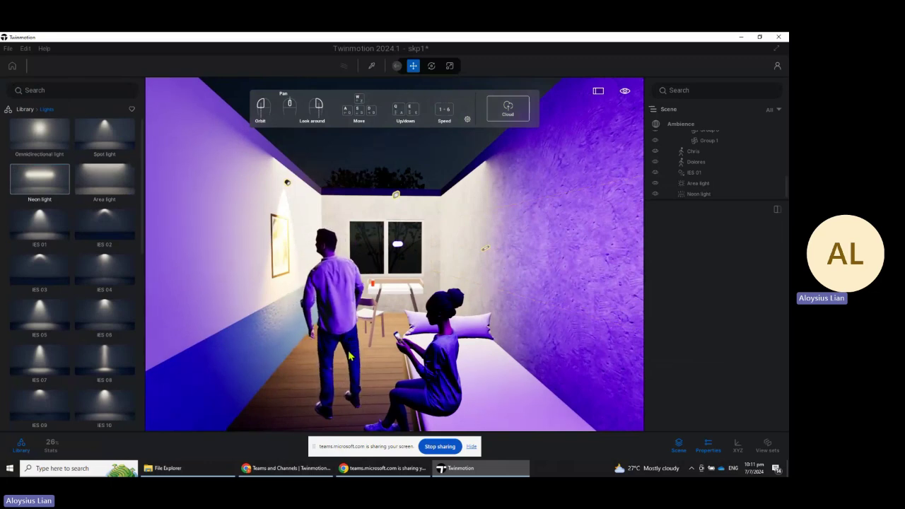
Step: Move the Chris character toward the back of the room beside the desk chair and deselect him
{"action": "left_click", "coordinate": [357, 331]}
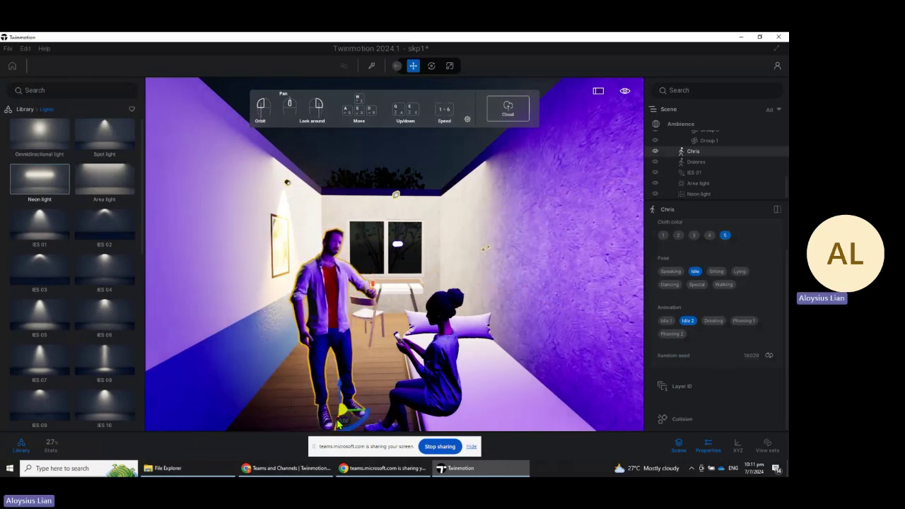
{"action": "left_click_drag", "start_coordinate": [341, 410], "coordinate": [357, 315]}
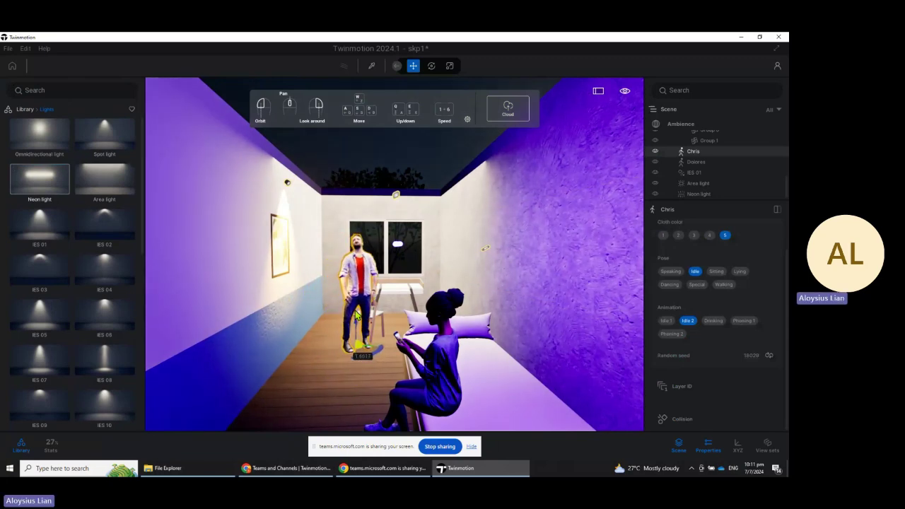
{"action": "left_click", "coordinate": [387, 163]}
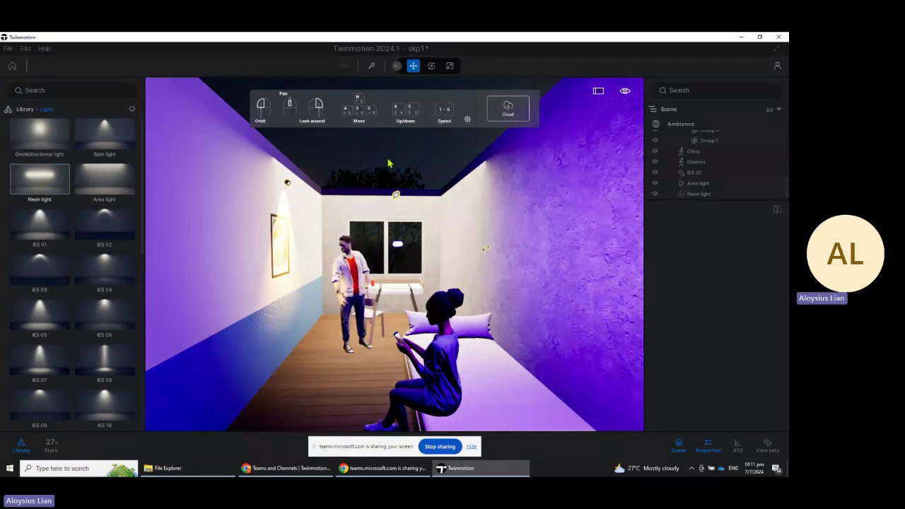
Step: Create a first media image from the current interior view, moving the screen-sharing bar clear of the controls
{"action": "left_click_drag", "start_coordinate": [318, 451], "coordinate": [664, 351]}
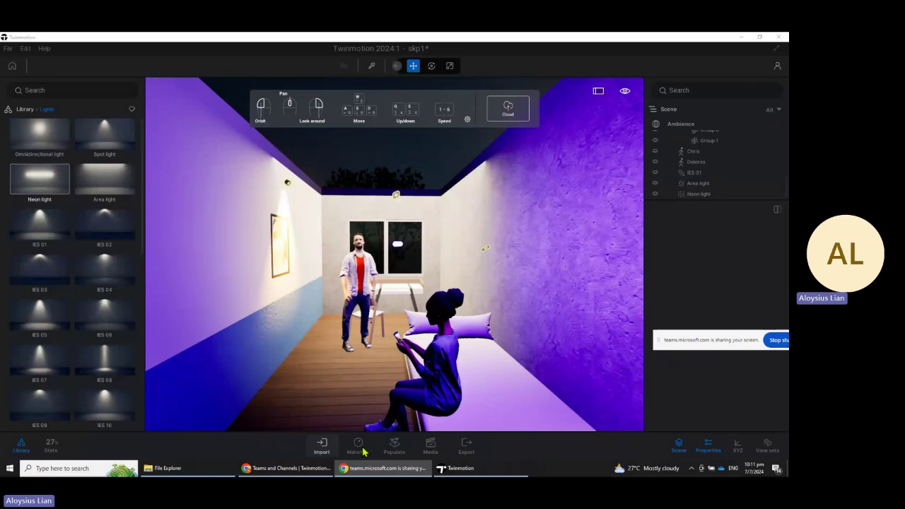
{"action": "left_click", "coordinate": [434, 447]}
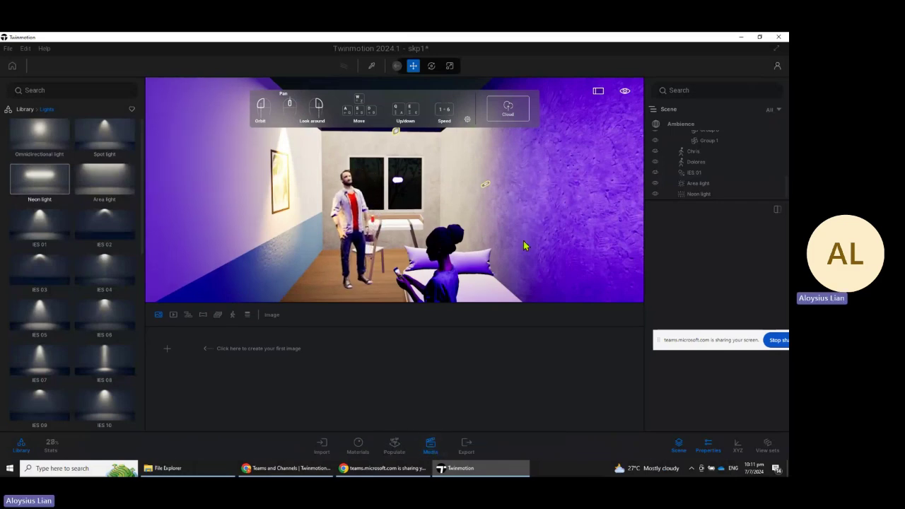
{"action": "left_click", "coordinate": [168, 349]}
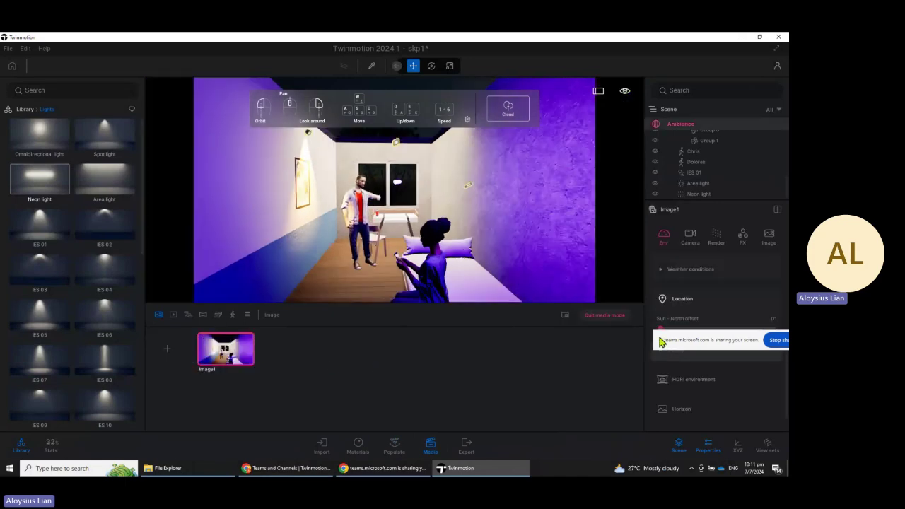
{"action": "left_click_drag", "start_coordinate": [670, 344], "coordinate": [647, 211]}
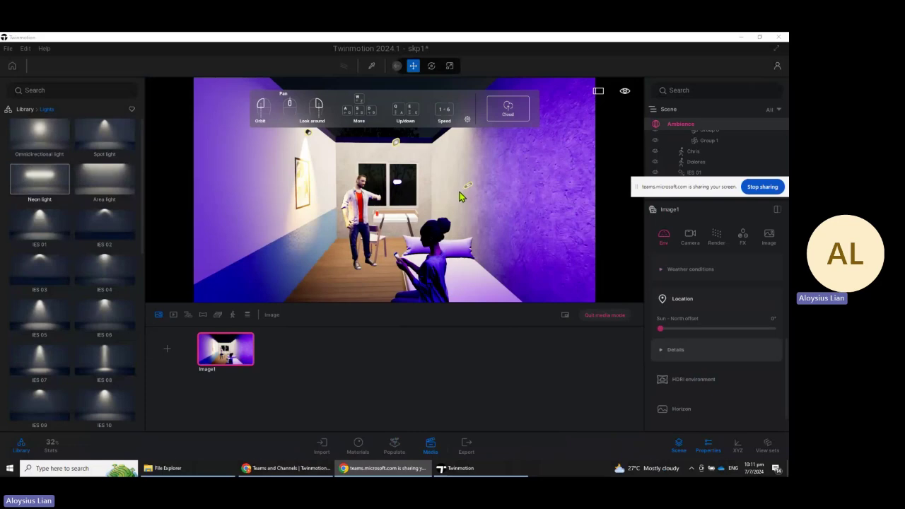
Step: Create a second media image looking into the room from outside the window, and switch between the two images
{"action": "left_click_drag", "start_coordinate": [472, 198], "coordinate": [342, 221]}
{"action": "scroll", "coordinate": [342, 221], "scroll_direction": "up", "scroll_amount": 6}
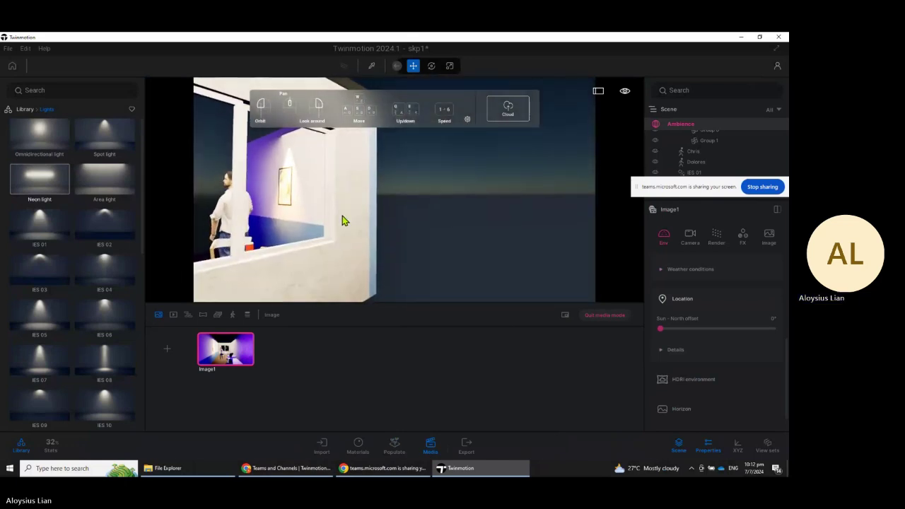
{"action": "scroll", "coordinate": [340, 220], "scroll_direction": "down", "scroll_amount": 6}
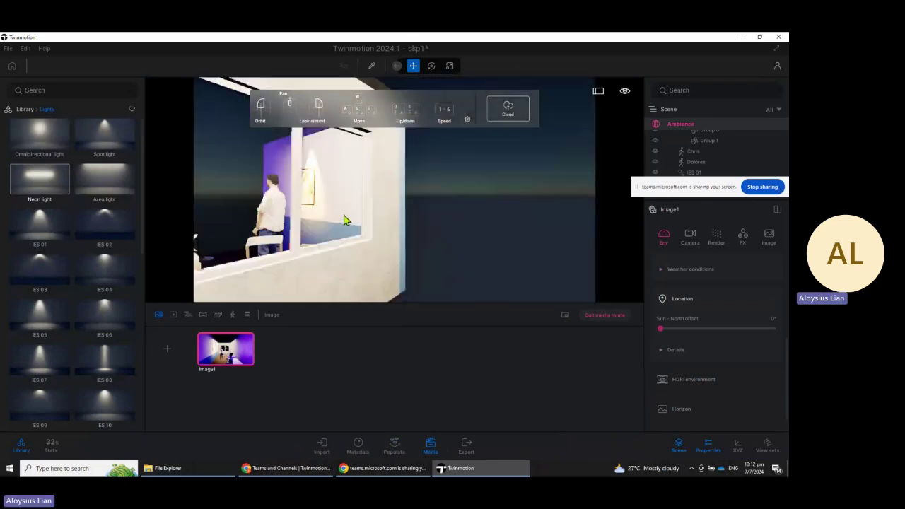
{"action": "mouse_move", "coordinate": [335, 215]}
{"action": "left_mouse_down"}
{"action": "mouse_move", "coordinate": [286, 225]}
{"action": "mouse_move", "coordinate": [245, 217]}
{"action": "mouse_move", "coordinate": [348, 222]}
{"action": "mouse_move", "coordinate": [342, 226]}
{"action": "left_mouse_up"}
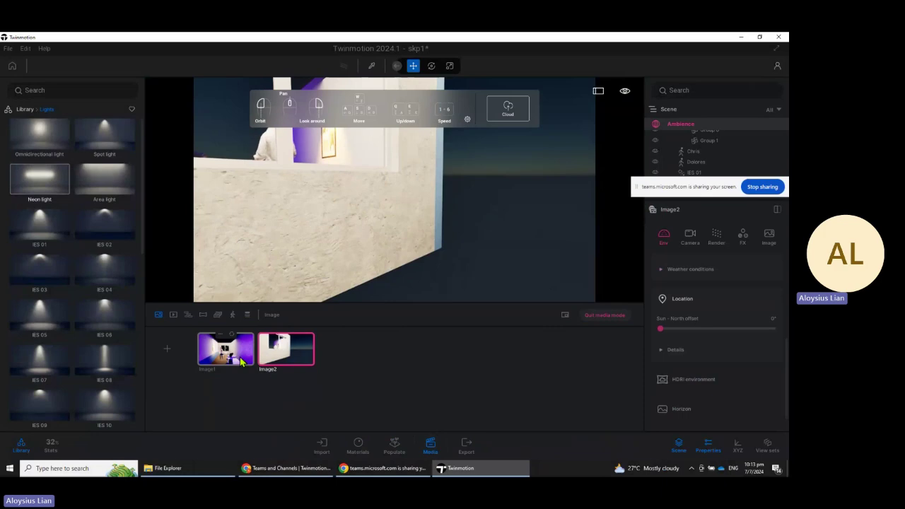
{"action": "left_click", "coordinate": [222, 357]}
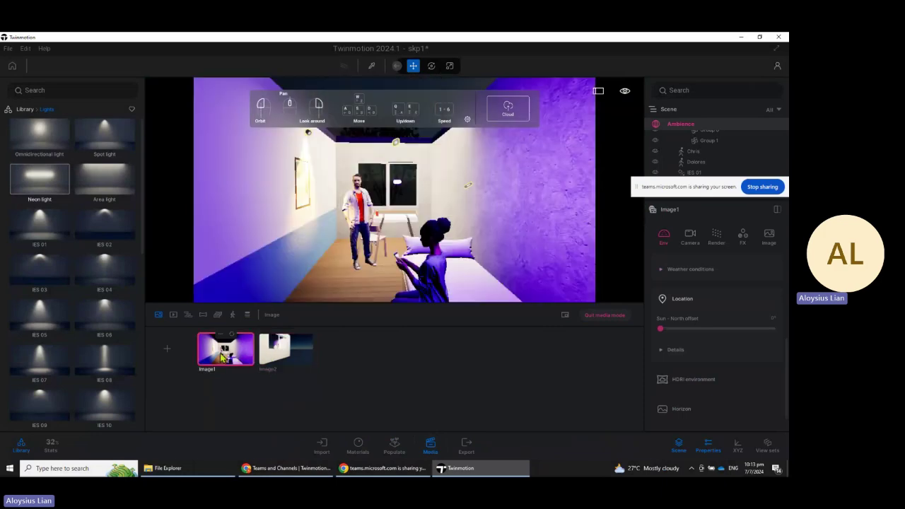
{"action": "left_click", "coordinate": [262, 359]}
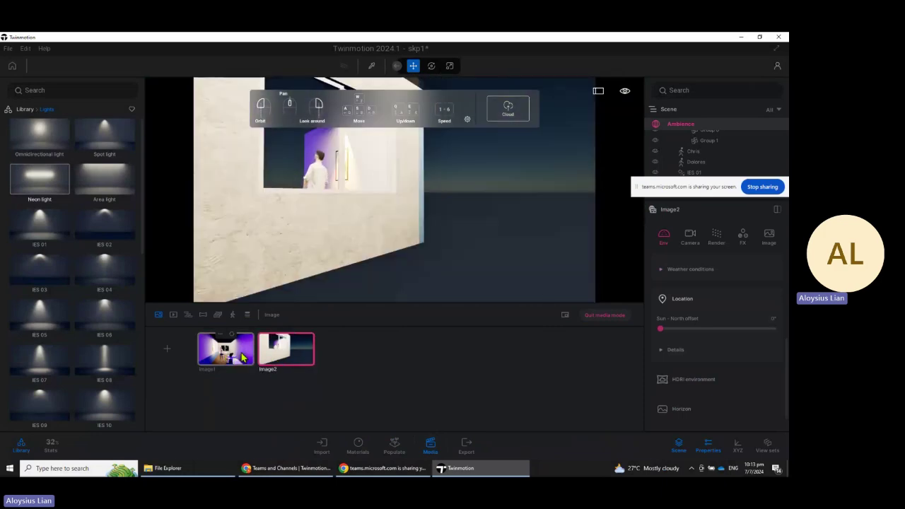
Step: Compare the Image1 and Image2 media views, moving away from the exterior view and recalling the saved images
{"action": "left_click", "coordinate": [243, 358]}
{"action": "left_click", "coordinate": [278, 354]}
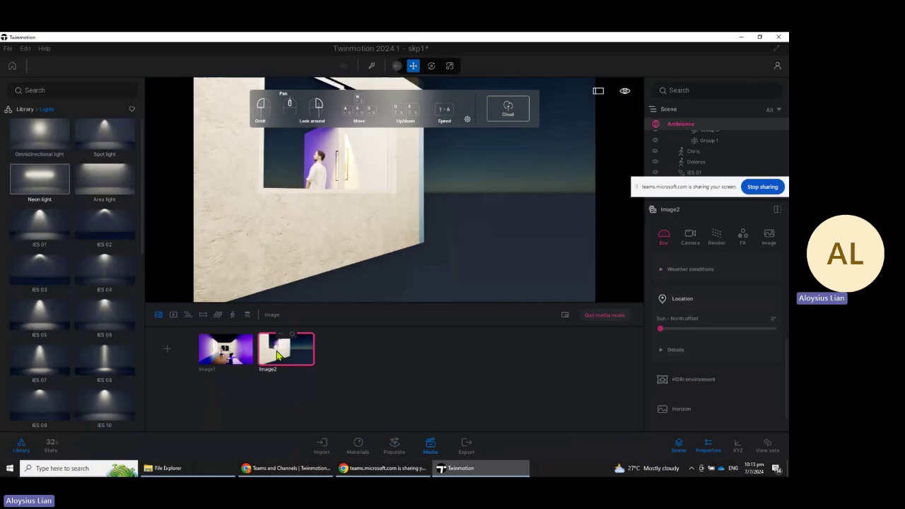
{"action": "left_click_drag", "start_coordinate": [374, 200], "coordinate": [209, 381]}
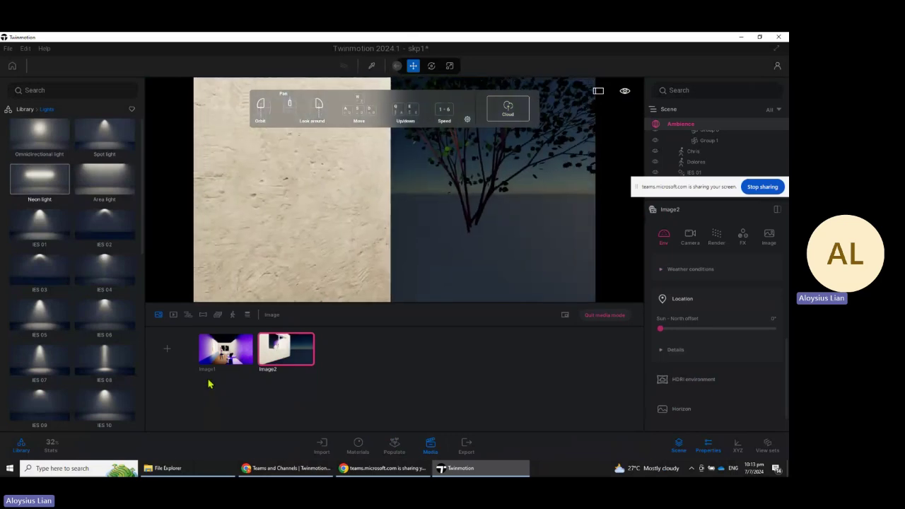
{"action": "left_click", "coordinate": [242, 359]}
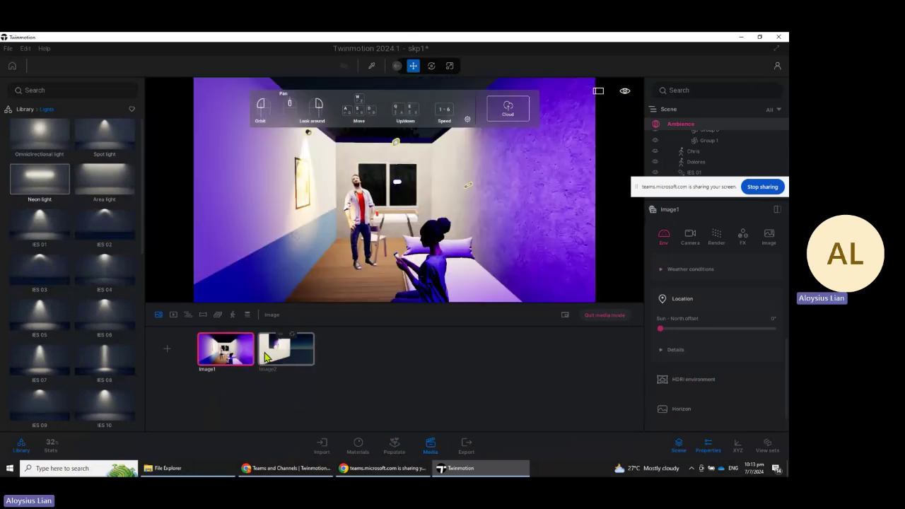
{"action": "left_click", "coordinate": [268, 356]}
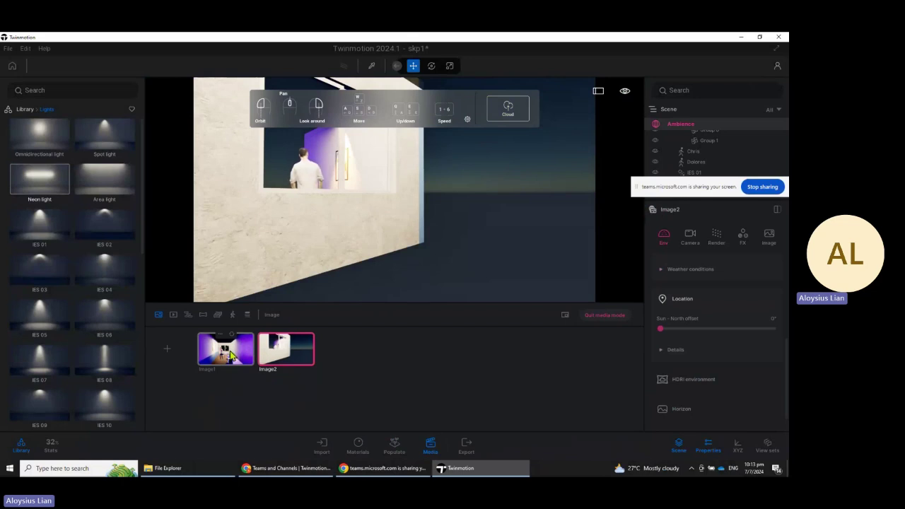
Step: Set up a local image export that includes both media images, Image1 and Image2
{"action": "left_click", "coordinate": [466, 447]}
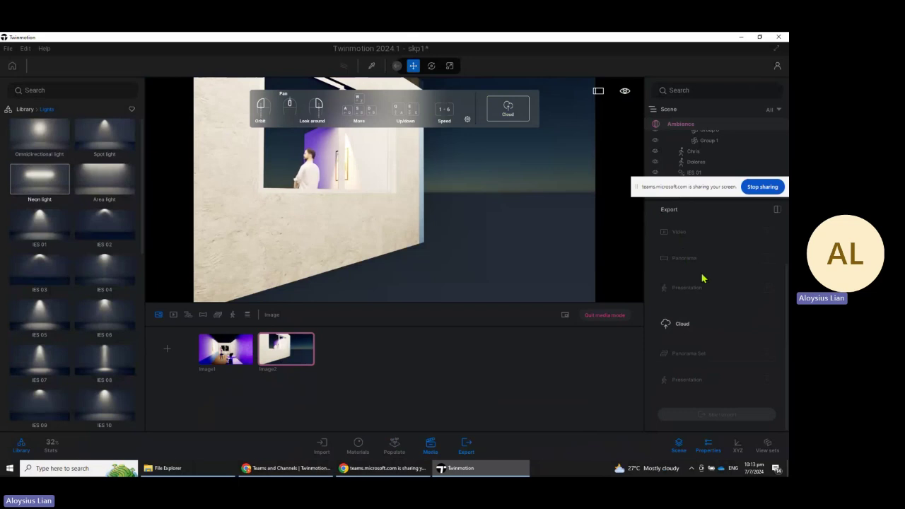
{"action": "scroll", "coordinate": [701, 276], "scroll_direction": "up", "scroll_amount": 2}
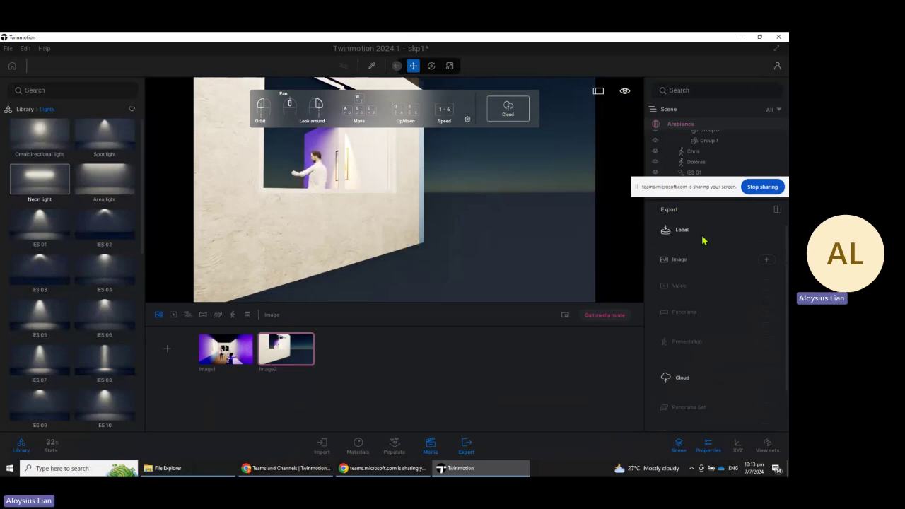
{"action": "scroll", "coordinate": [696, 353], "scroll_direction": "down", "scroll_amount": 2}
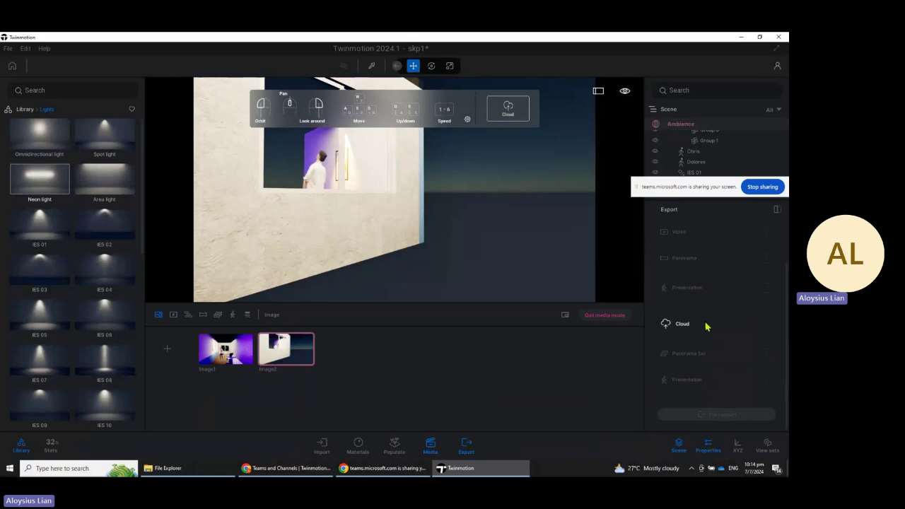
{"action": "scroll", "coordinate": [720, 327], "scroll_direction": "up", "scroll_amount": 2}
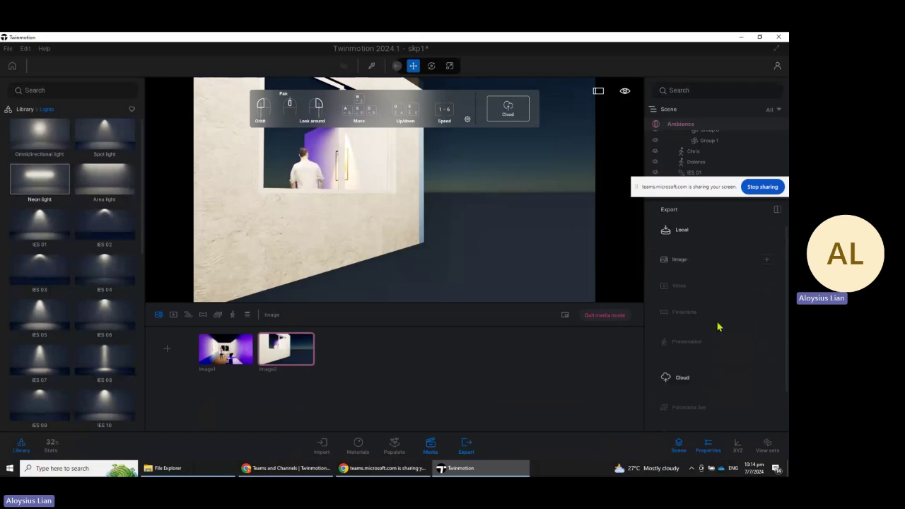
{"action": "left_click", "coordinate": [696, 267]}
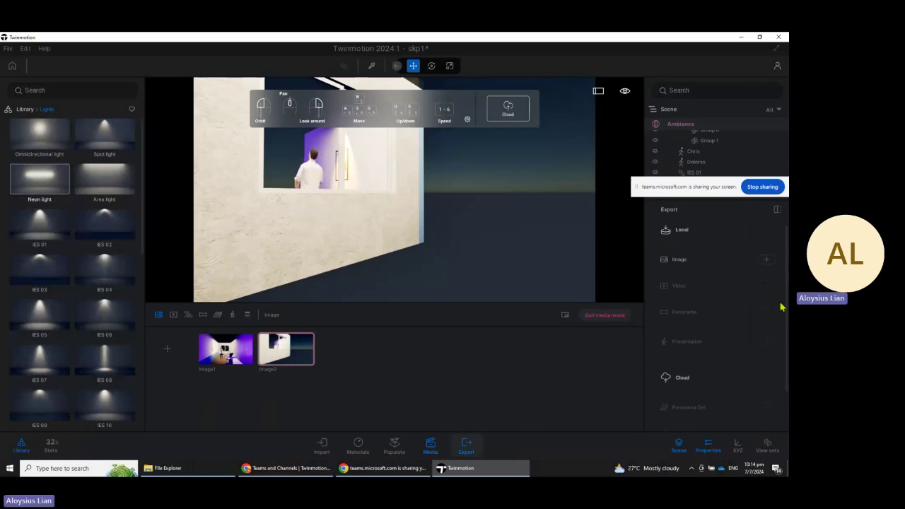
{"action": "left_click", "coordinate": [766, 260]}
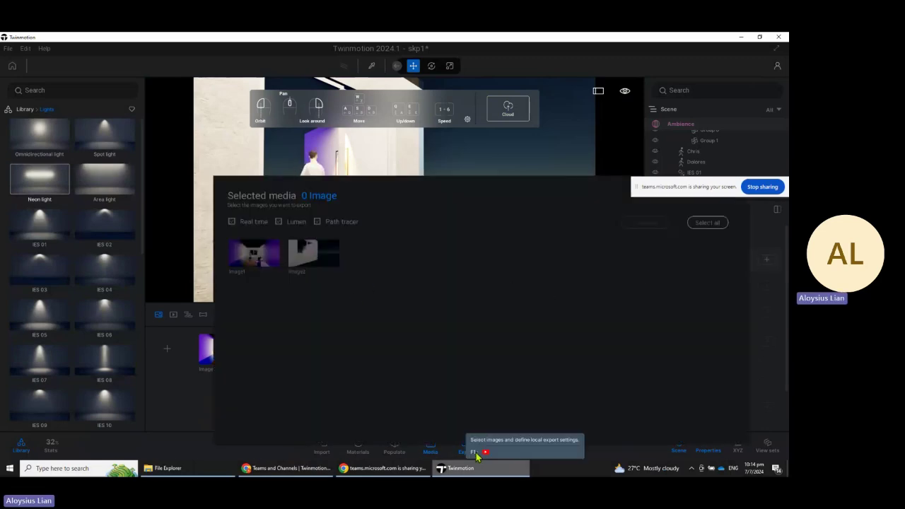
{"action": "left_click", "coordinate": [766, 260]}
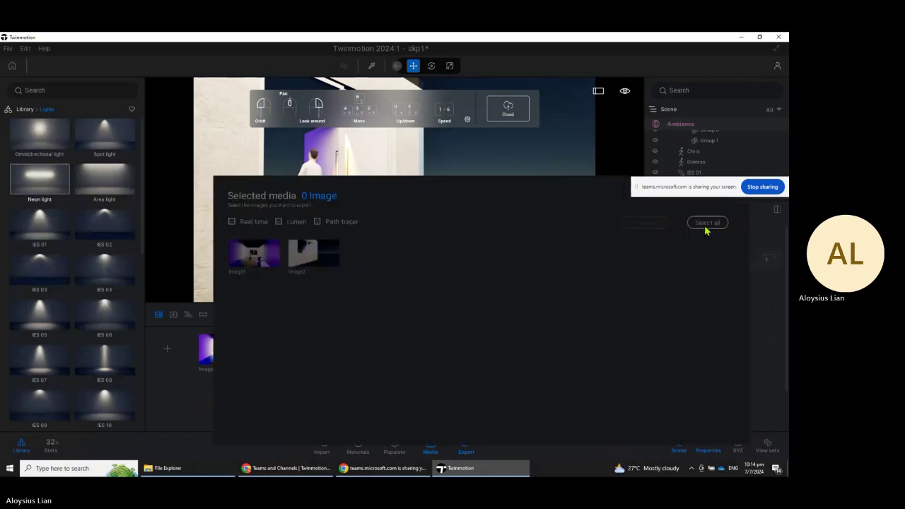
{"action": "left_click", "coordinate": [704, 226]}
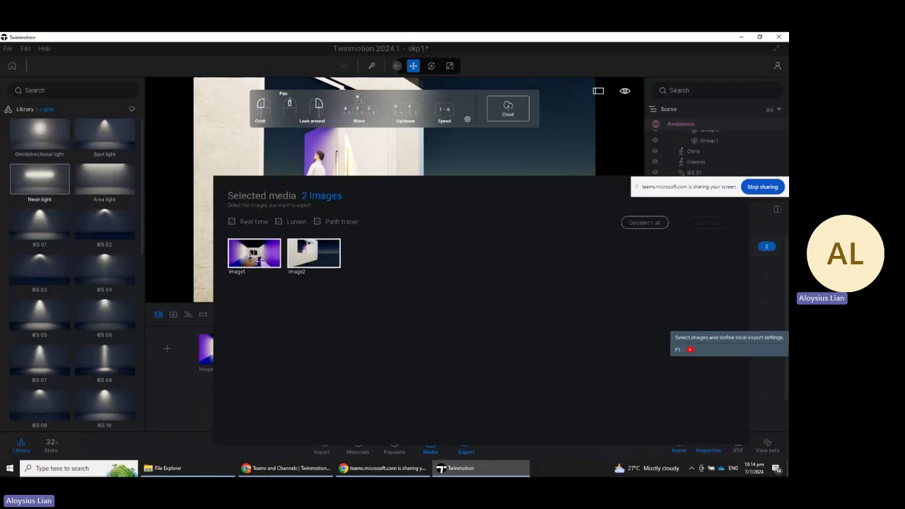
Step: Start the export and choose the Desktop as the destination folder for the images
{"action": "left_click", "coordinate": [734, 346]}
{"action": "scroll", "coordinate": [735, 349], "scroll_direction": "down", "scroll_amount": 2}
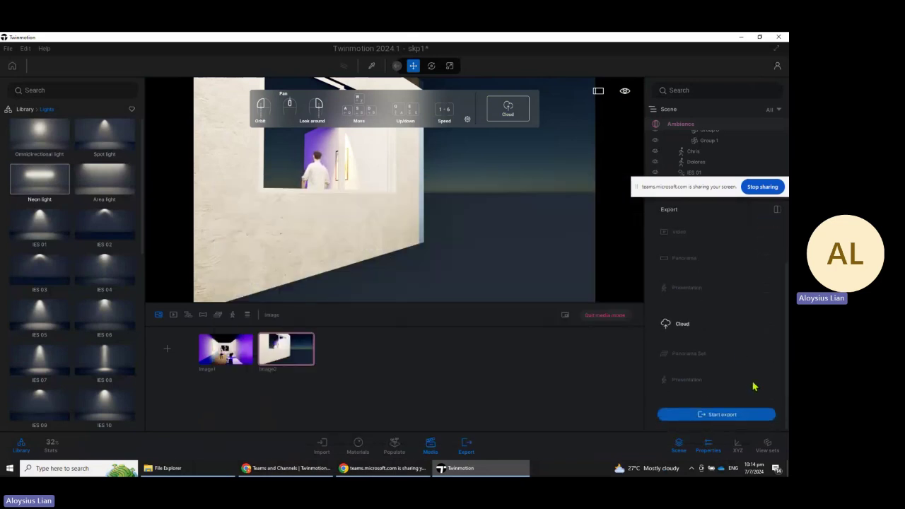
{"action": "left_click", "coordinate": [732, 415]}
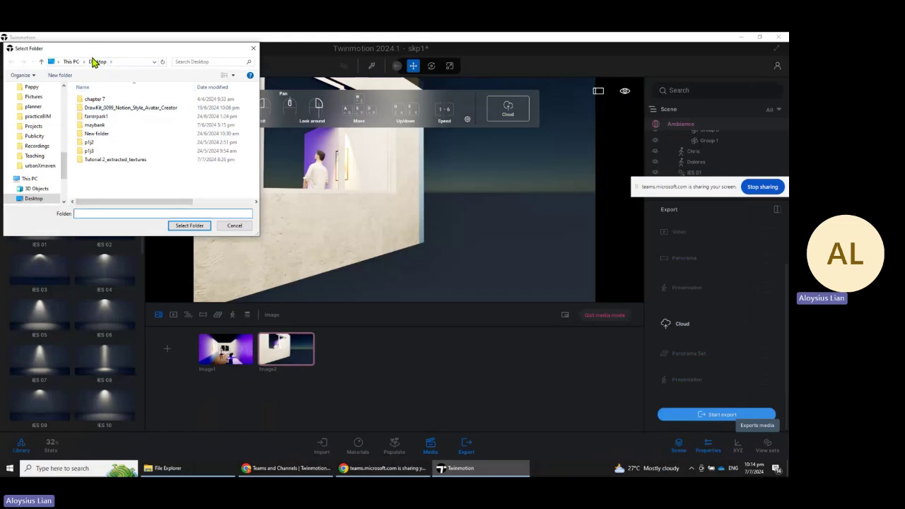
{"action": "left_click", "coordinate": [188, 226]}
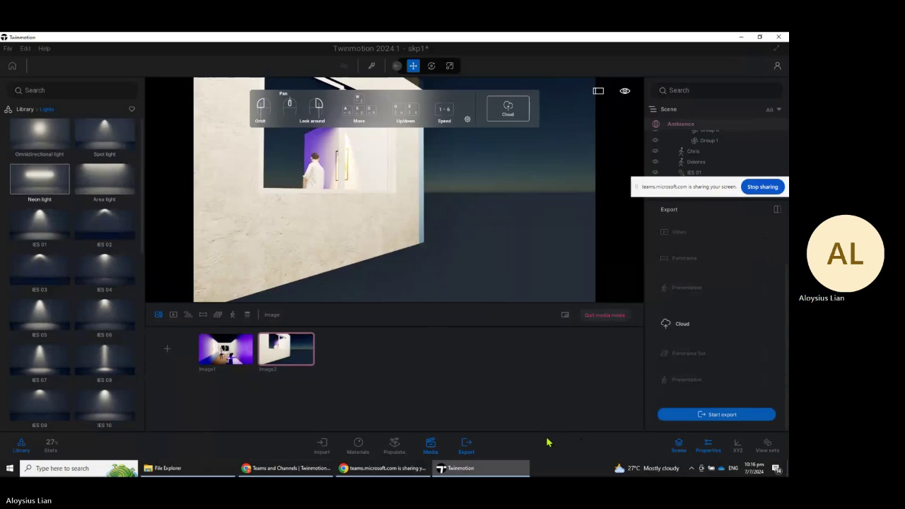
Step: Switch to the Windows desktop and view the exported Image1_000.png in Photos
{"action": "key", "text": "super+d"}
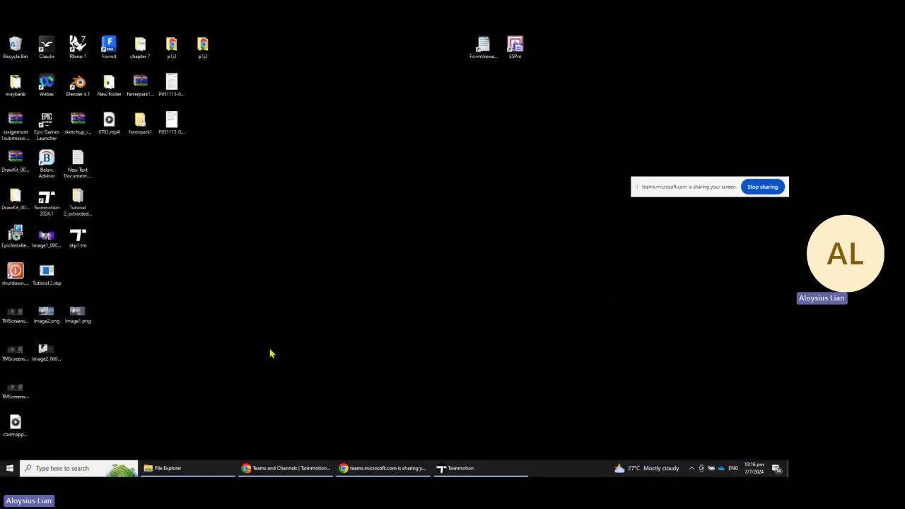
{"action": "double_click", "coordinate": [79, 315]}
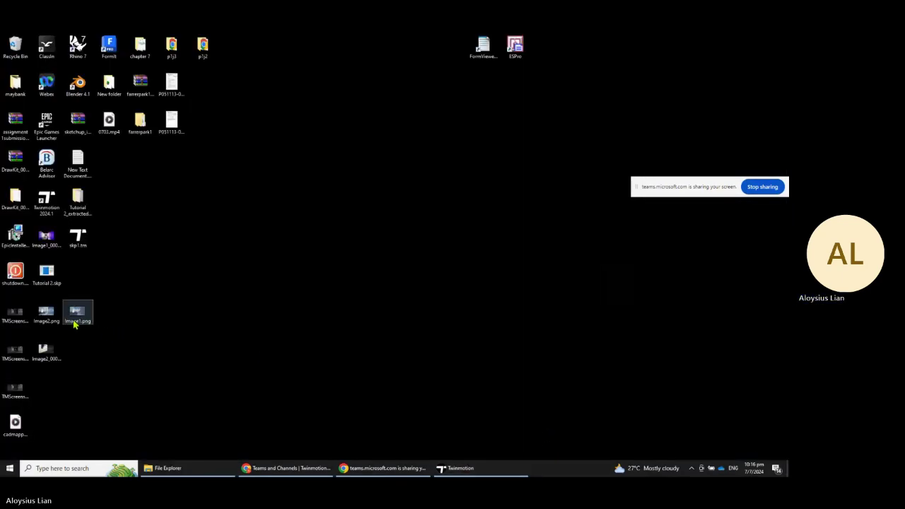
{"action": "left_click", "coordinate": [569, 472]}
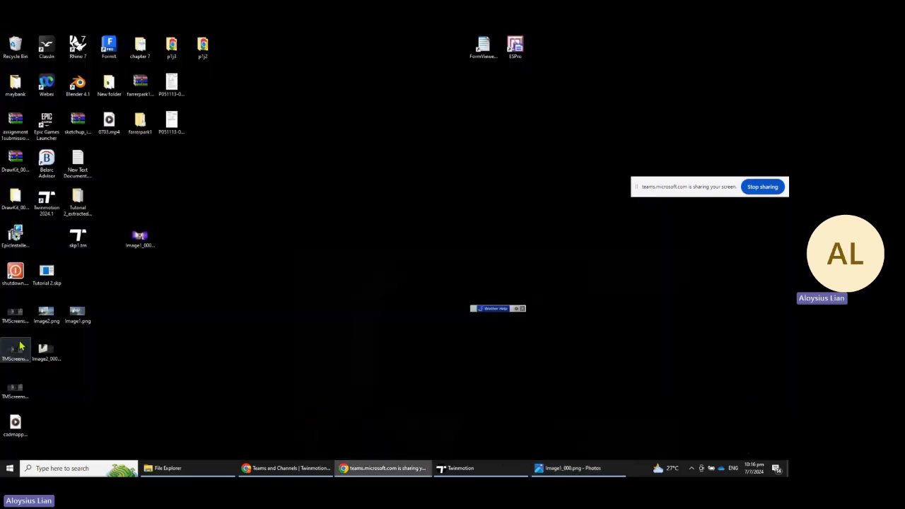
Step: Place Image2_000.png beside Image1_000.png on the desktop, open it in a maximized Photos window and inspect the render up close
{"action": "left_click_drag", "start_coordinate": [45, 354], "coordinate": [172, 244]}
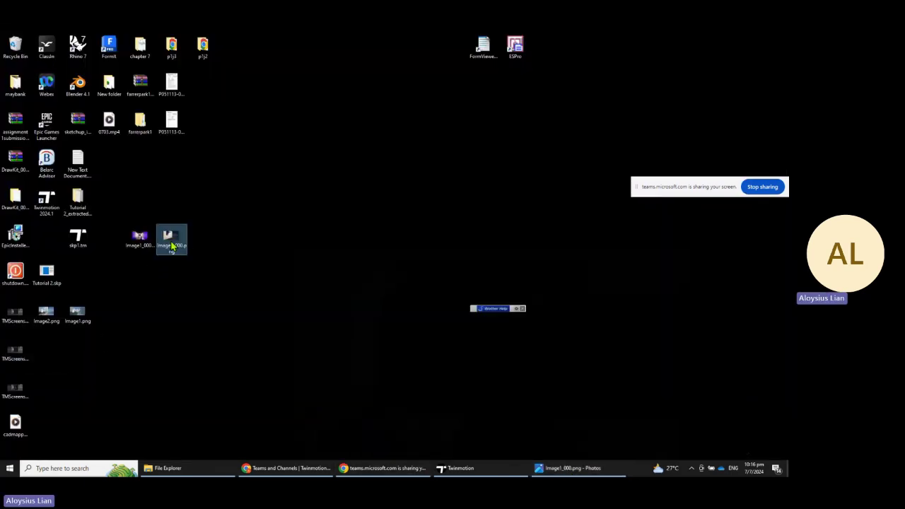
{"action": "double_click", "coordinate": [172, 244]}
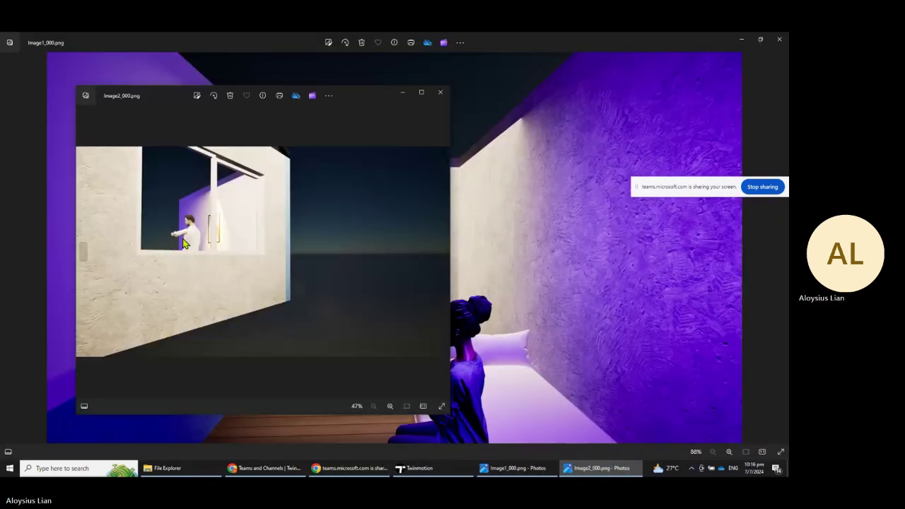
{"action": "left_click", "coordinate": [421, 93]}
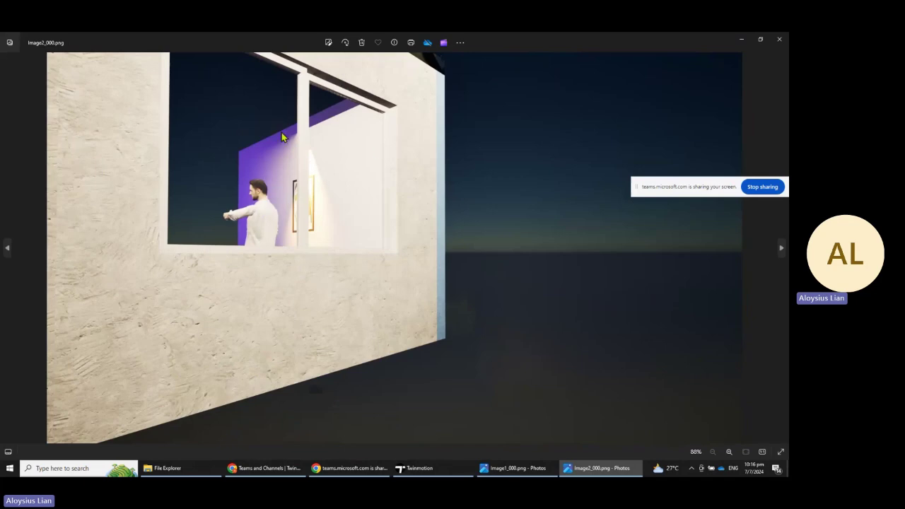
{"action": "scroll", "coordinate": [298, 126], "scroll_direction": "up", "scroll_amount": 3}
{"action": "scroll", "coordinate": [304, 124], "scroll_direction": "down", "scroll_amount": 3}
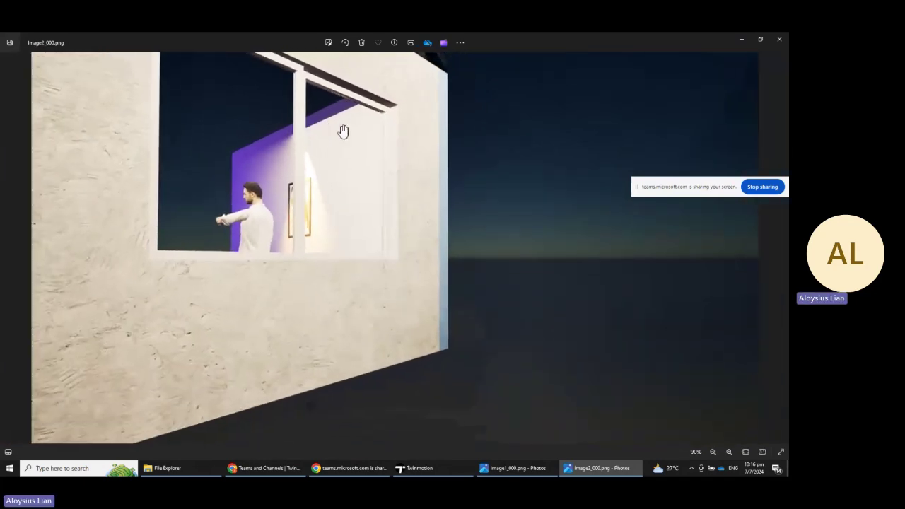